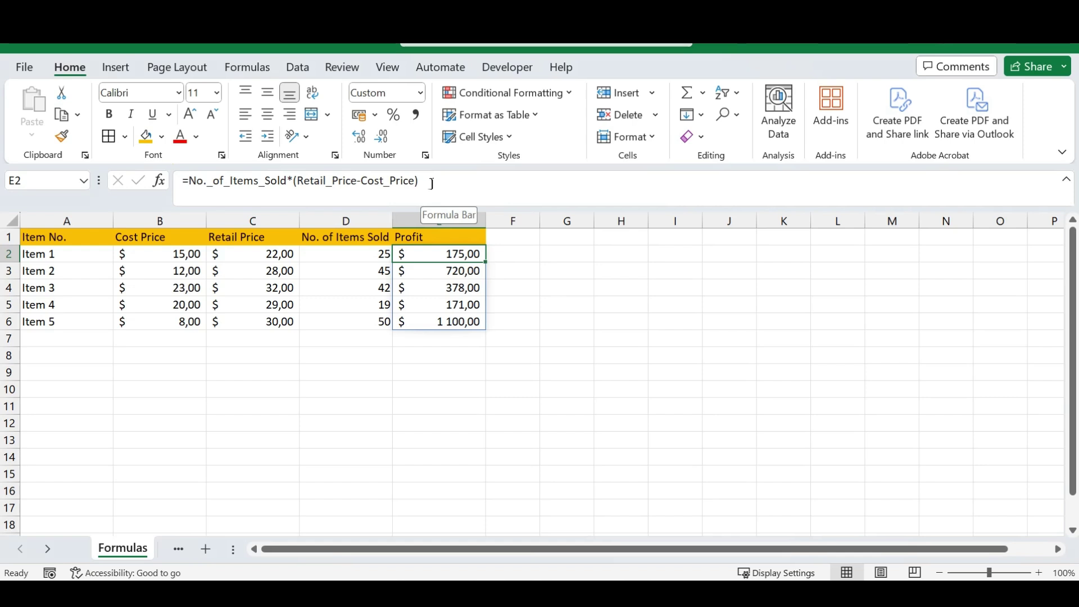
# Re-confirm the existing Profit formula in E2, then undo to clear the Profit values.
pyautogui.click(431, 183)
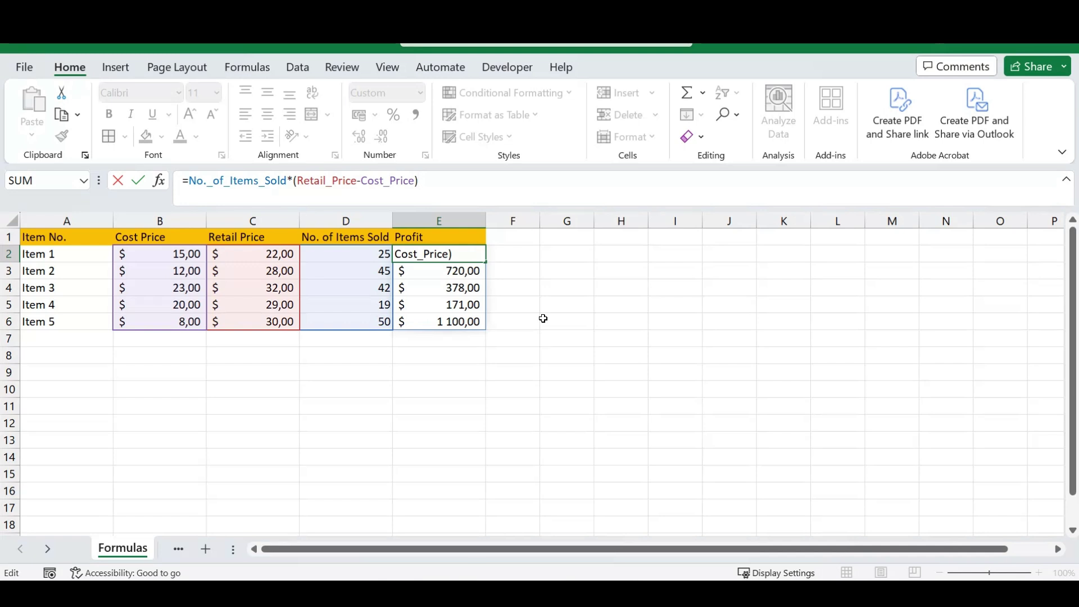
pyautogui.press('Return')
pyautogui.press('Up')
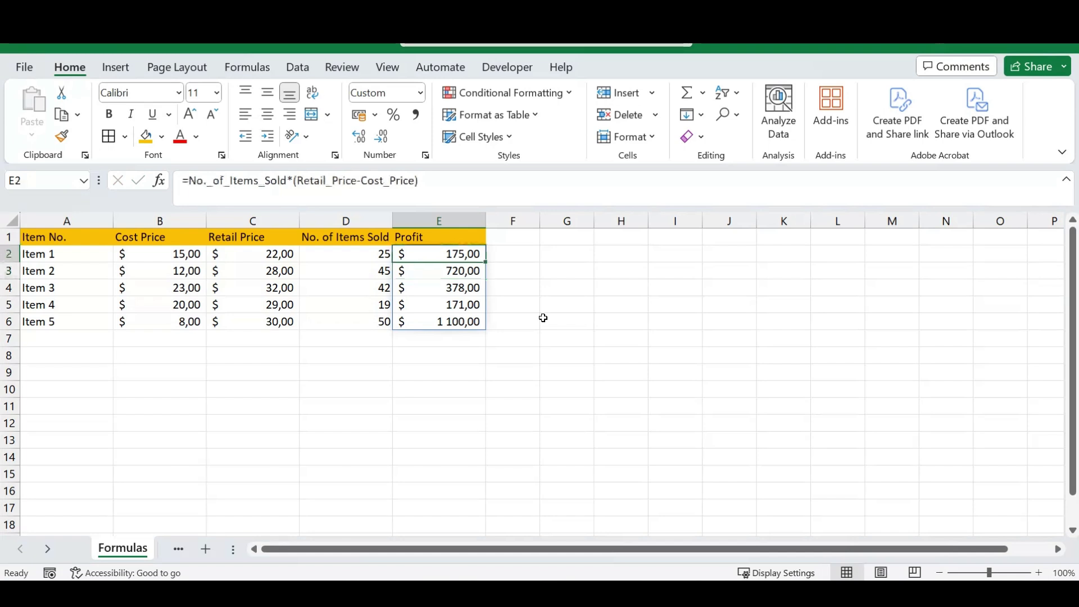
pyautogui.hotkey('ctrl', 'z')
# Enter =D2*(C2-B2) in E2 with arrow-key references, then delete it from E2 again.
pyautogui.write('=')
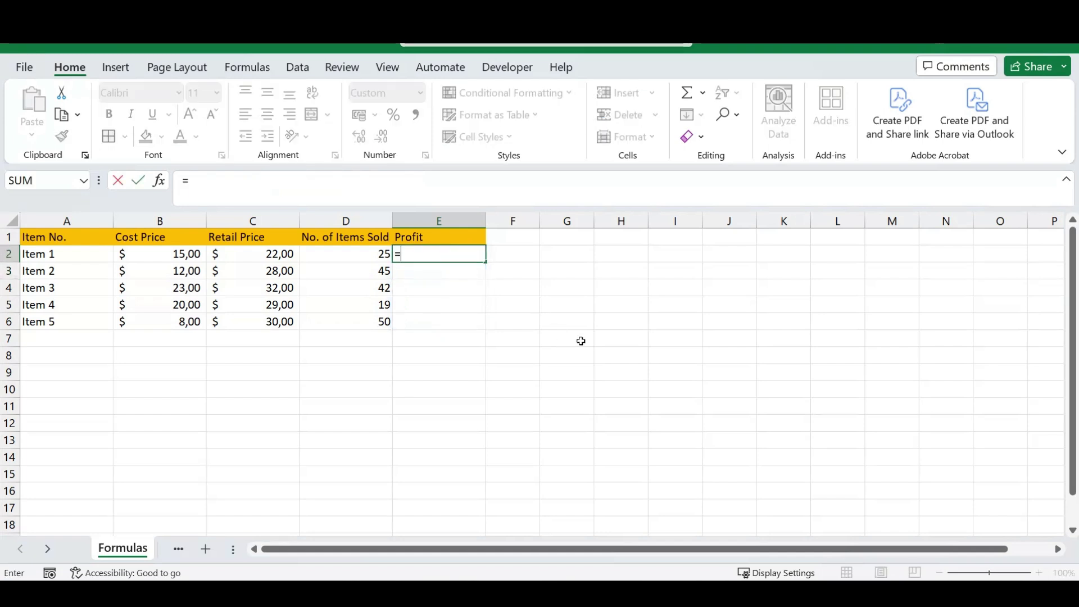
pyautogui.press('Left')
pyautogui.write('*')
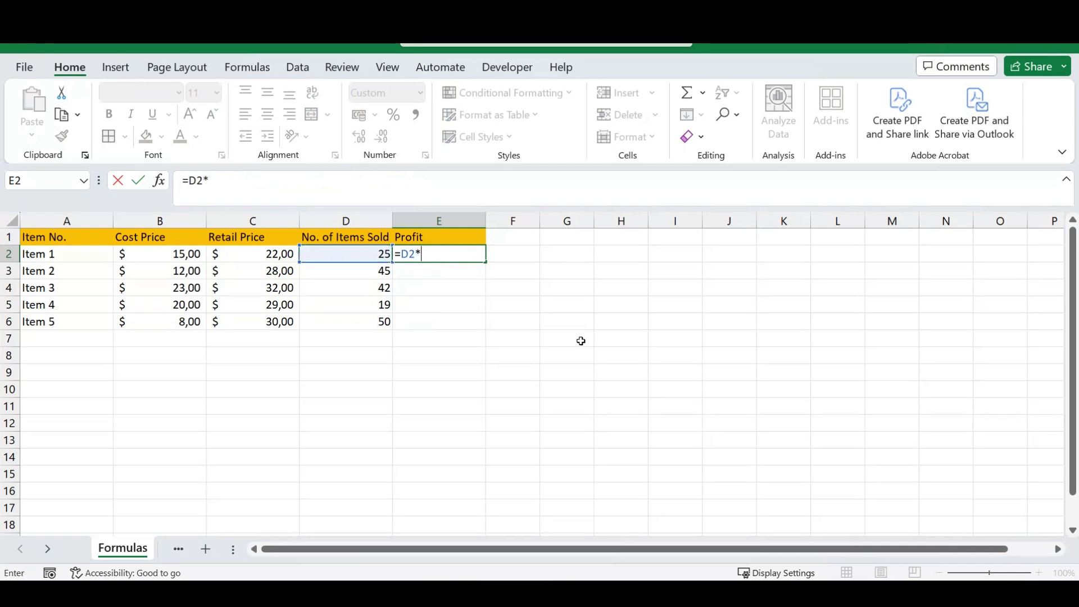
pyautogui.write('(')
pyautogui.press('Left')
pyautogui.press('Left')
pyautogui.press('Left')
pyautogui.press('Right')
pyautogui.write('-')
pyautogui.press('Left')
pyautogui.press('Left')
pyautogui.press('Left')
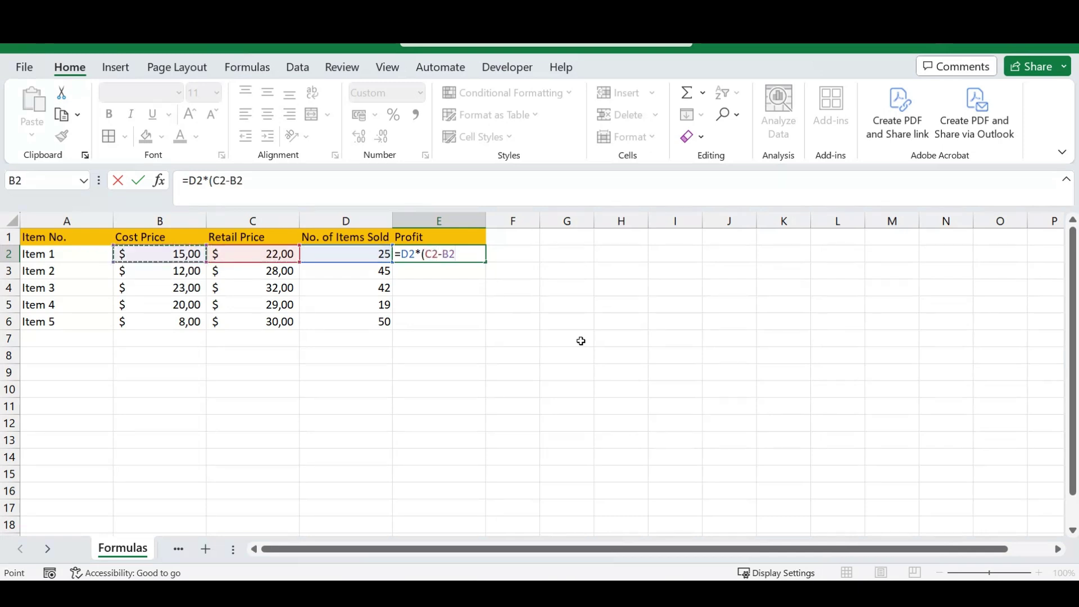
pyautogui.write(')')
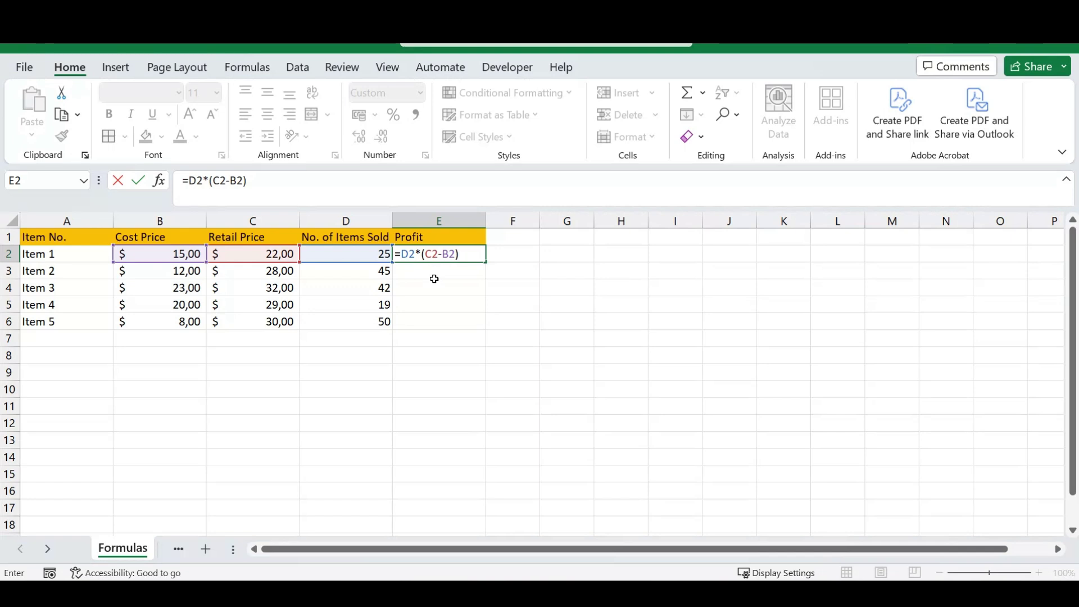
pyautogui.press('Return')
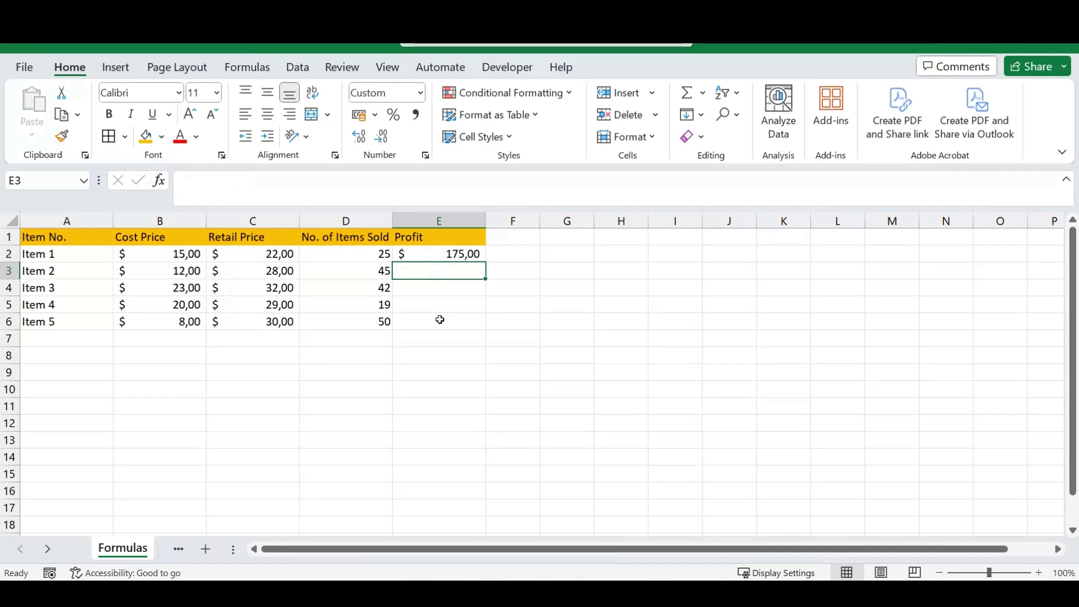
pyautogui.press('Up')
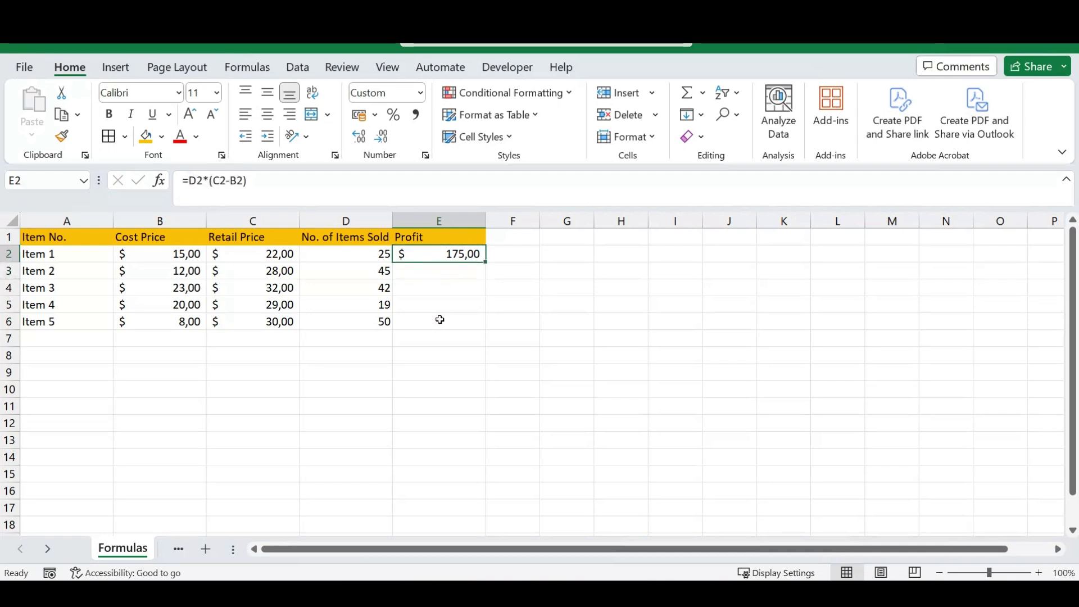
pyautogui.press('Delete')
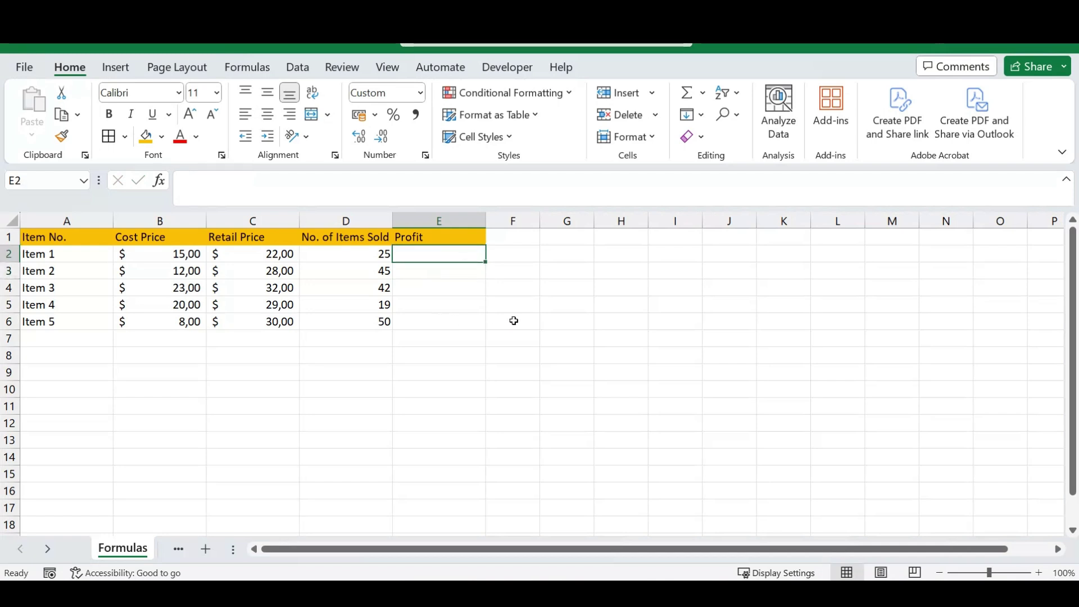
# Select the A1:E6 table and create range names from the top row only, with Left column off.
pyautogui.moveTo(65, 239); pyautogui.dragTo(357, 320)
pyautogui.click(470, 324)
pyautogui.click(428, 251)
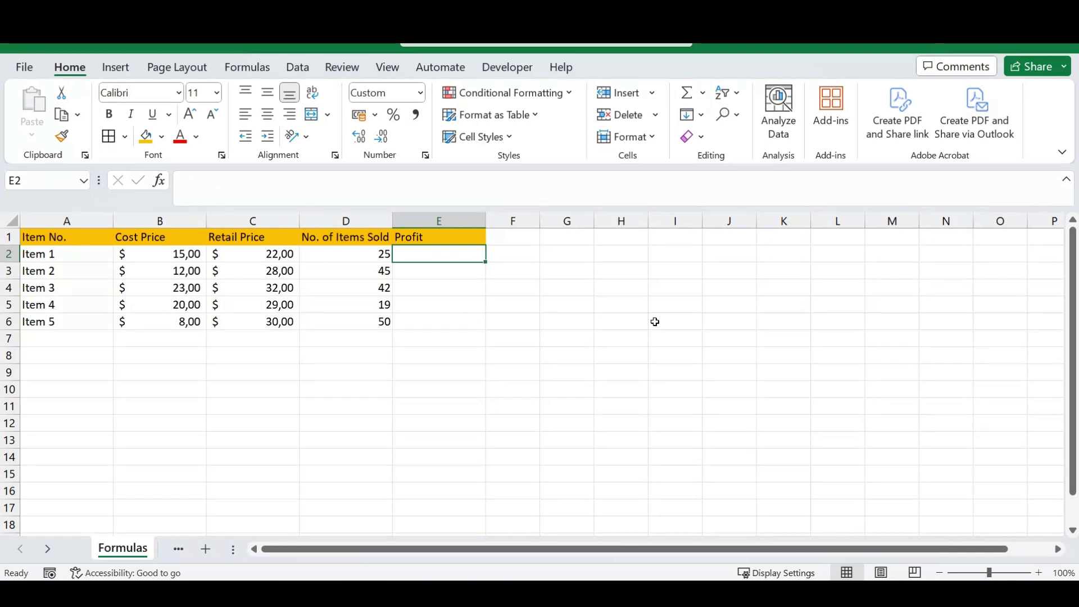
pyautogui.moveTo(59, 255); pyautogui.dragTo(417, 323)
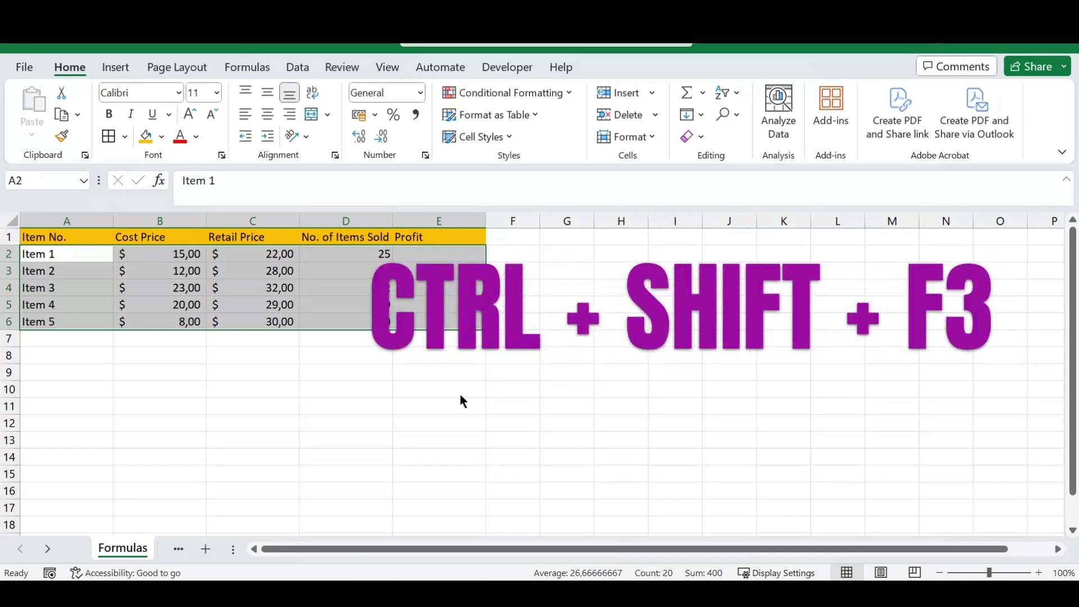
pyautogui.hotkey('ctrl', 'shift', 'F3')
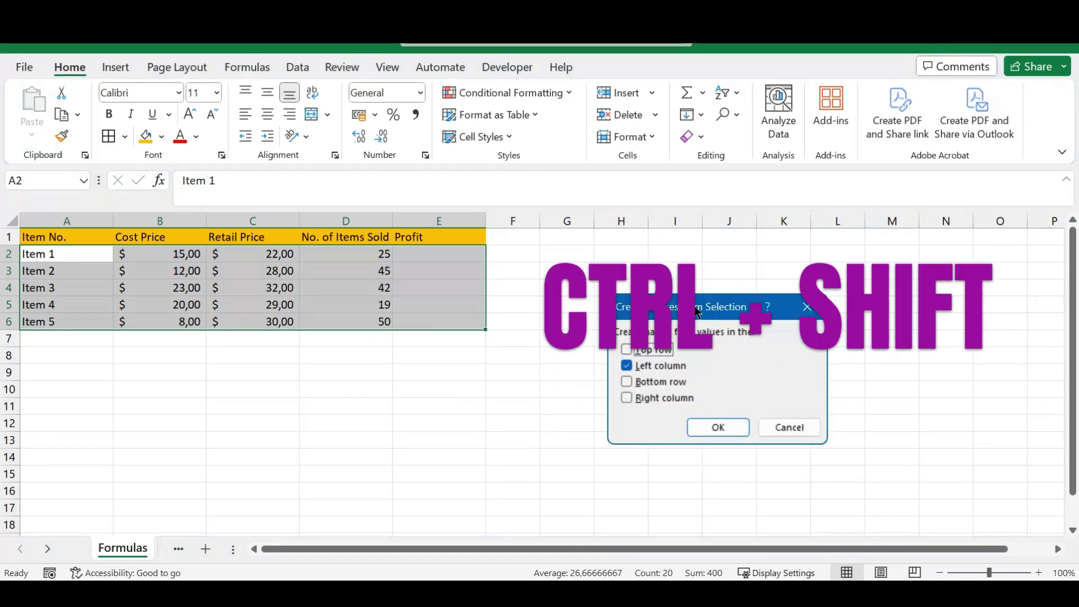
pyautogui.moveTo(675, 306); pyautogui.dragTo(584, 243)
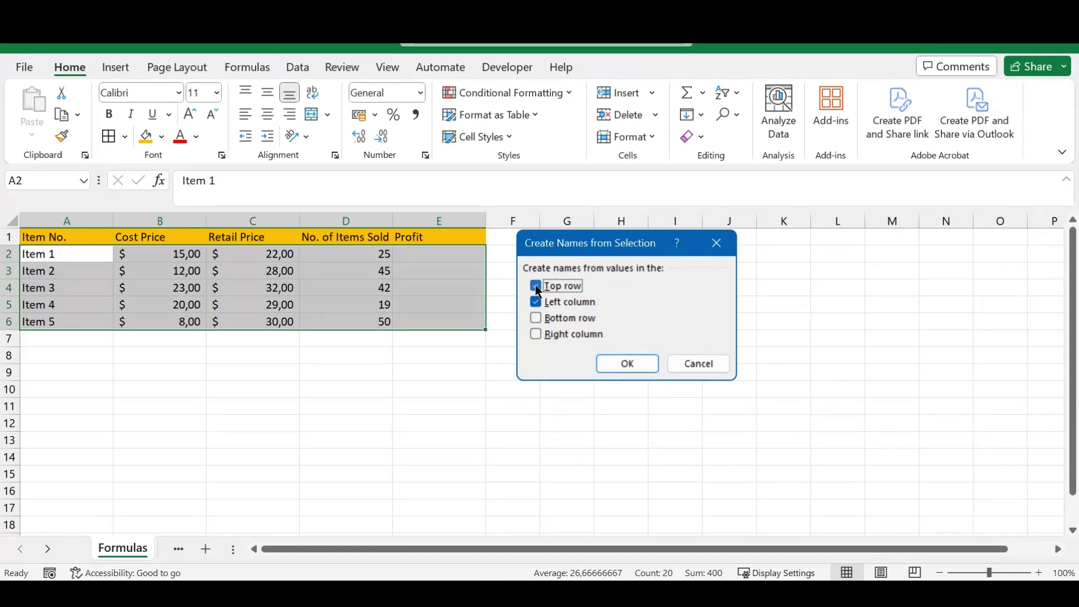
pyautogui.press('Tab')
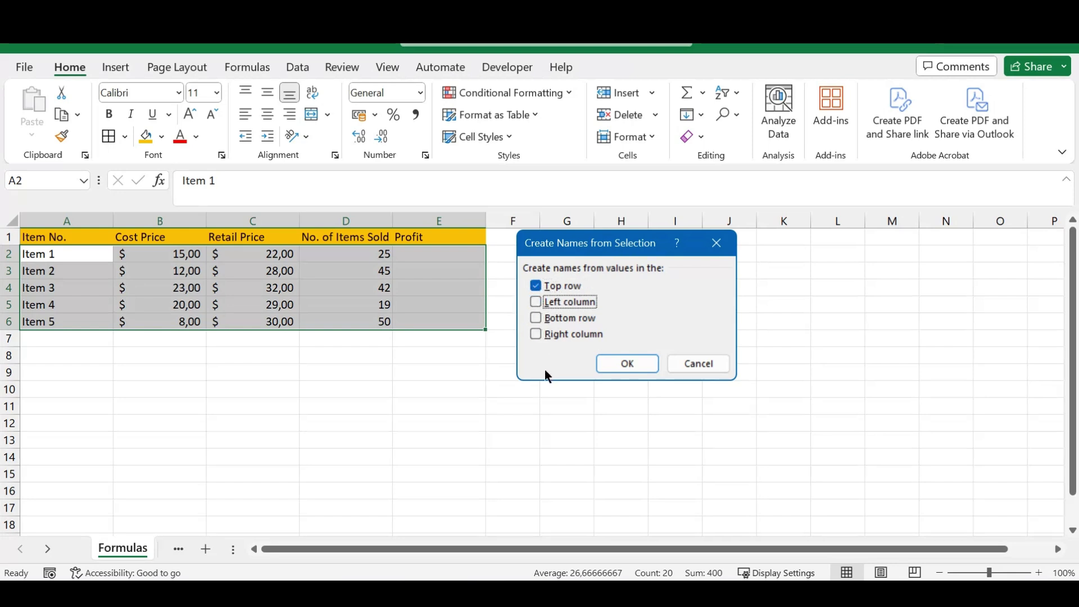
pyautogui.click(623, 363)
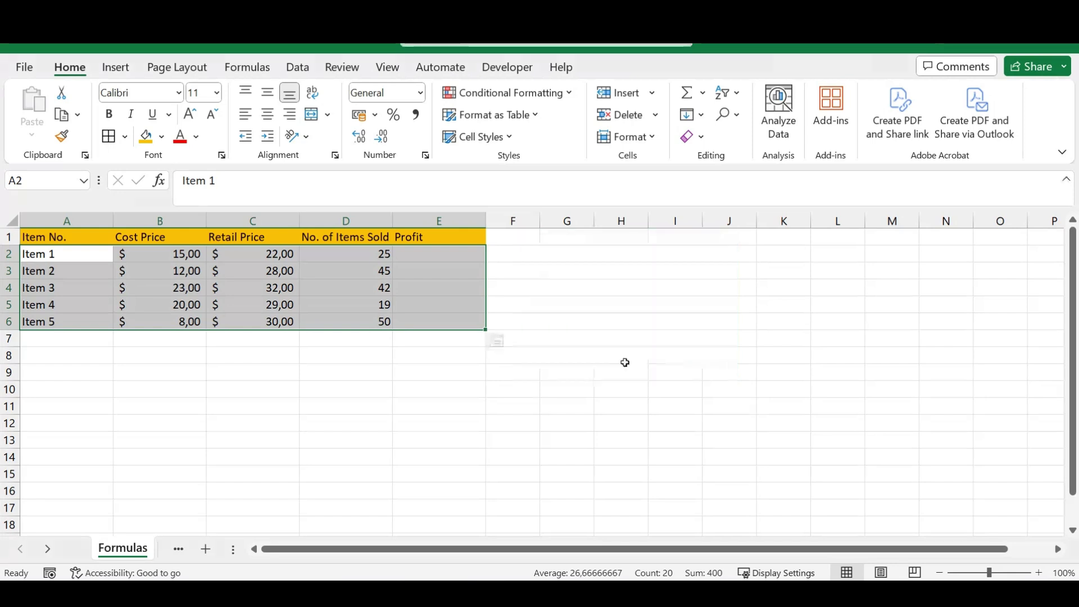
# Enter =No._of_Items_Sold*(Retail_Price-Cost_Price) in E2 using autocompleted names, filling E2:E6.
pyautogui.click(430, 254)
pyautogui.write('=')
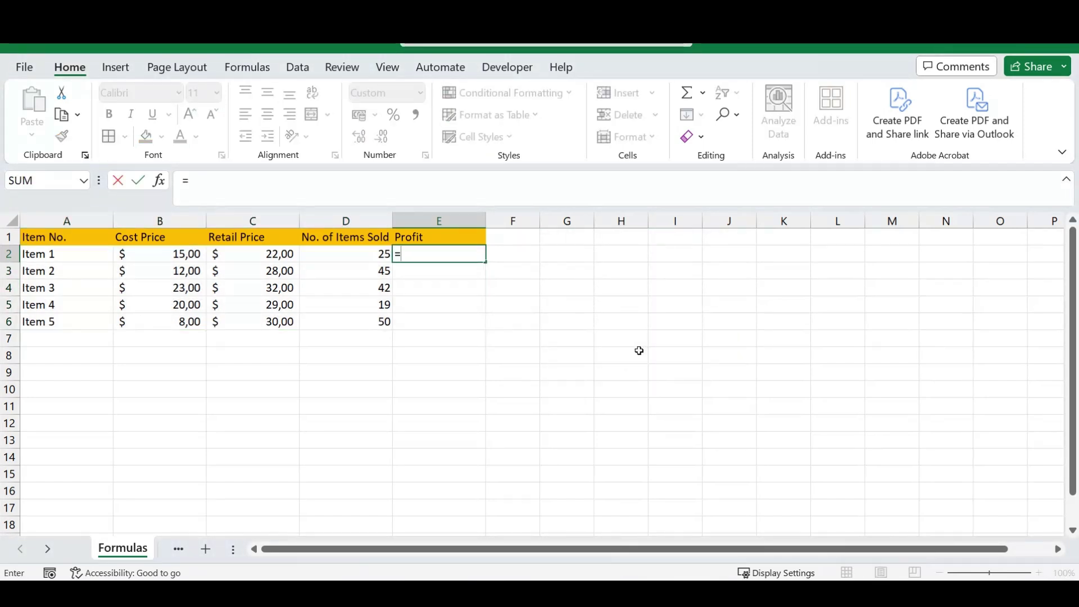
pyautogui.write('No.')
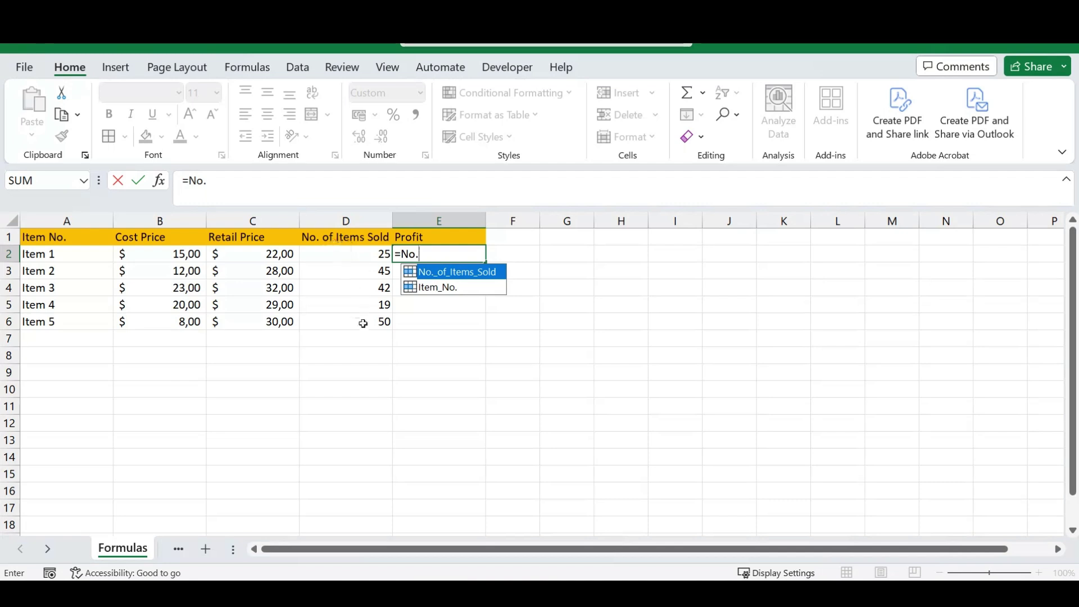
pyautogui.press('Tab')
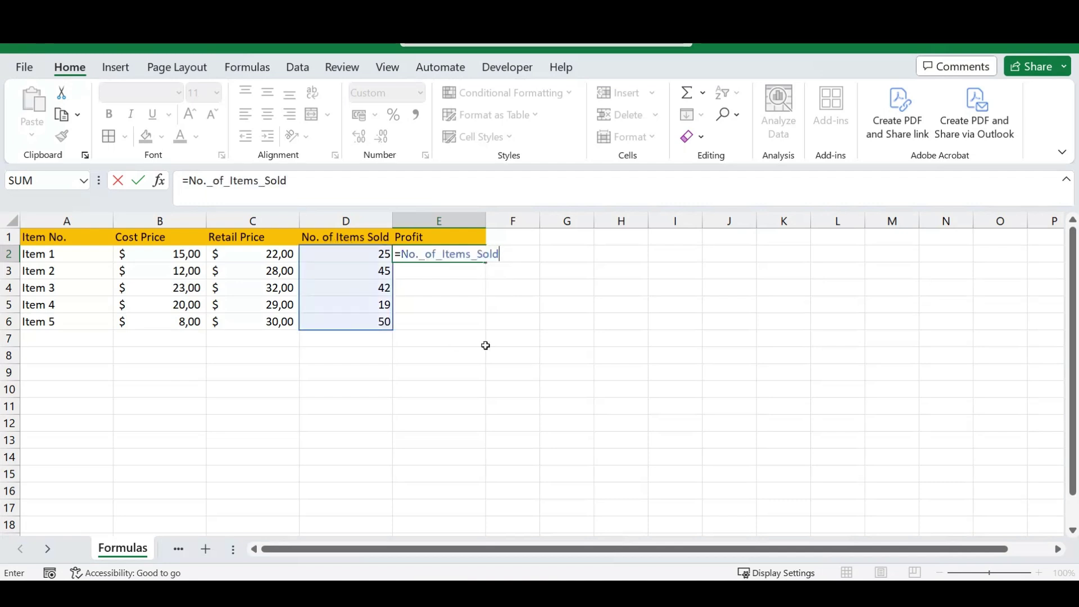
pyautogui.write('*(Ret')
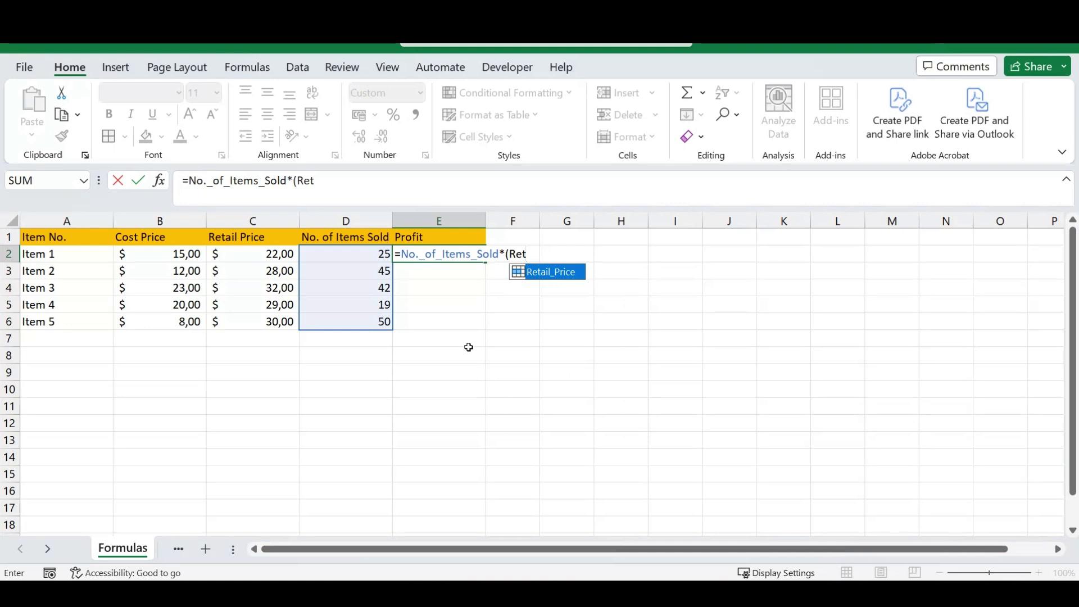
pyautogui.press('Tab')
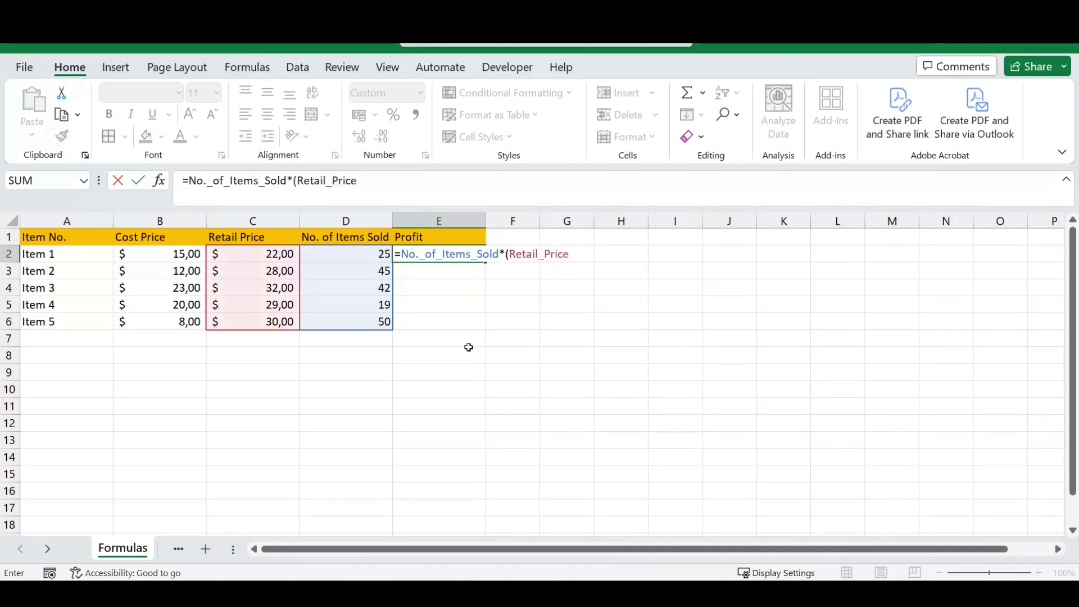
pyautogui.write('-Co')
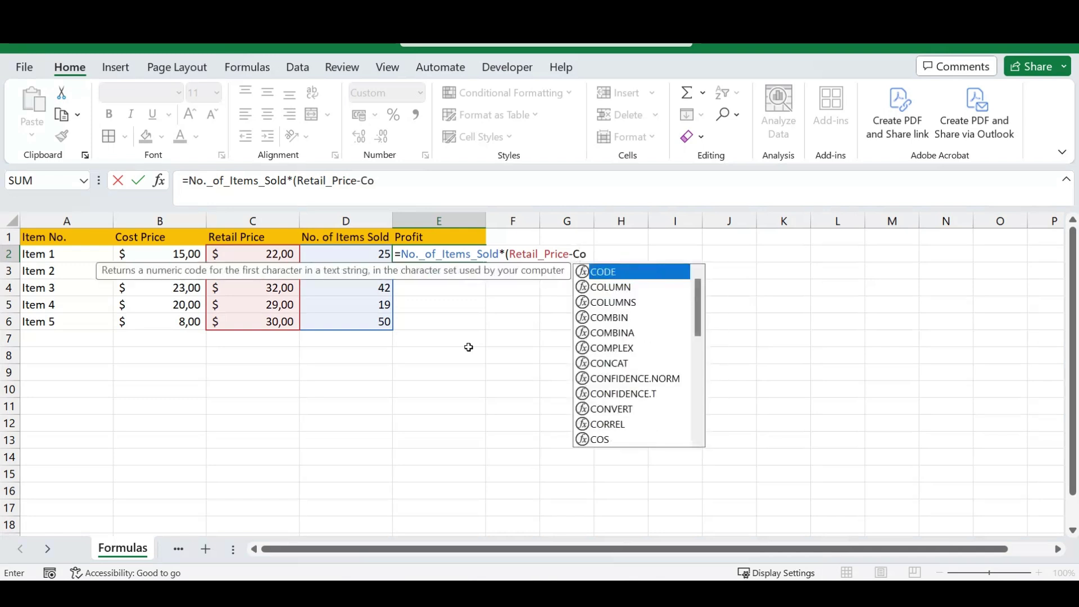
pyautogui.write('st')
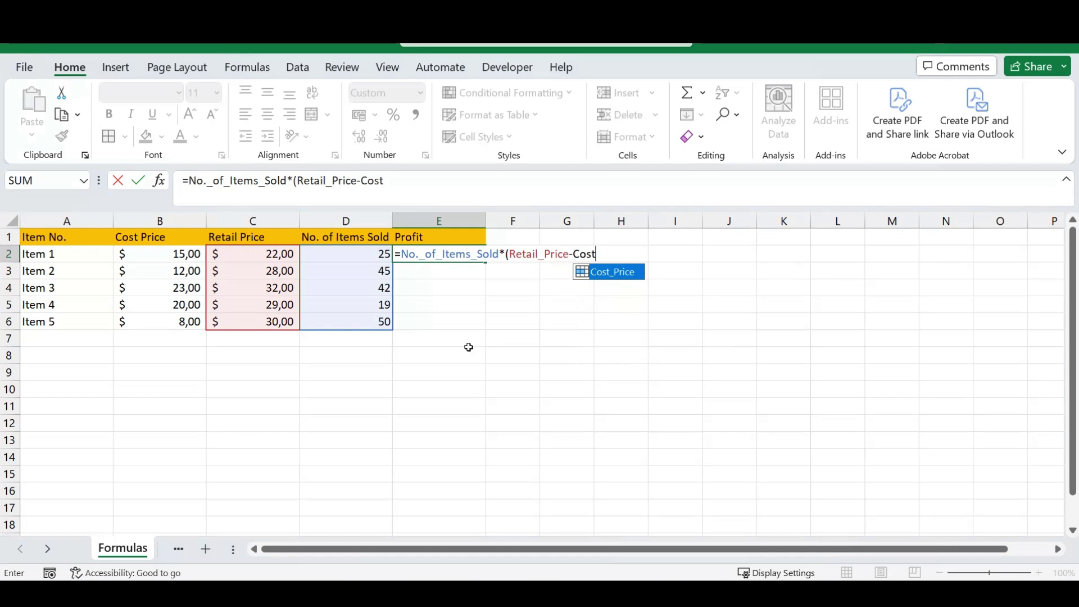
pyautogui.press('Tab')
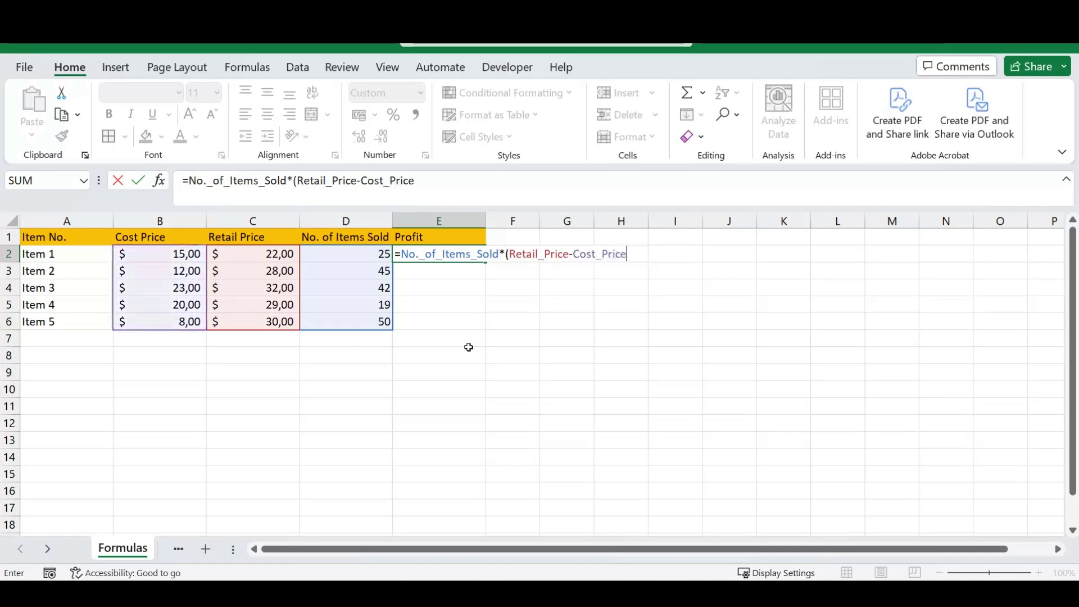
pyautogui.write(')')
pyautogui.press('Return')
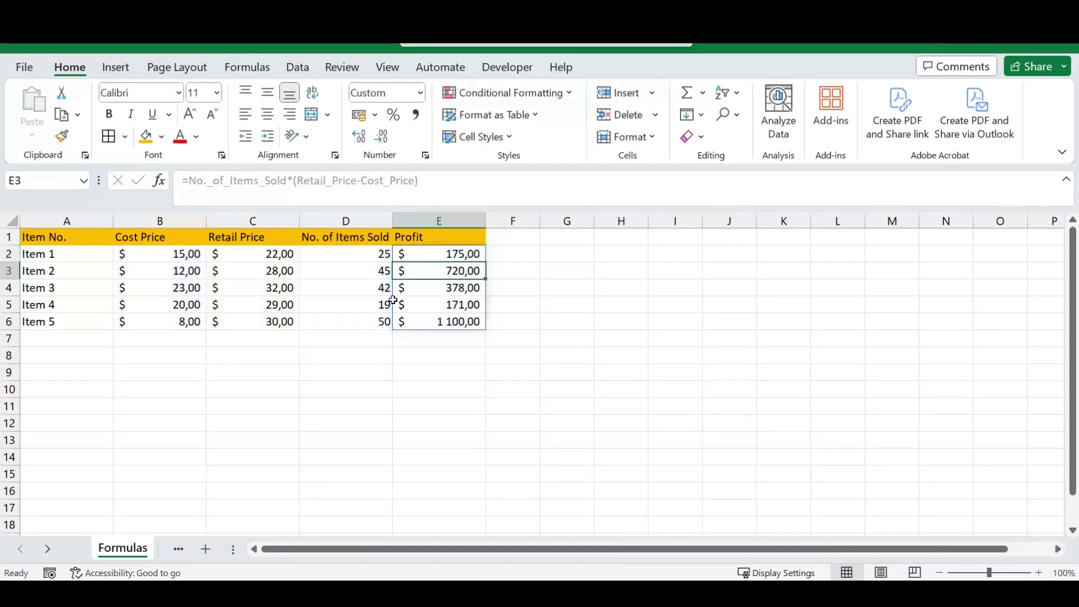
# Select E2:E6 and review the named-range Profit formula, leaving it unchanged.
pyautogui.click(460, 291)
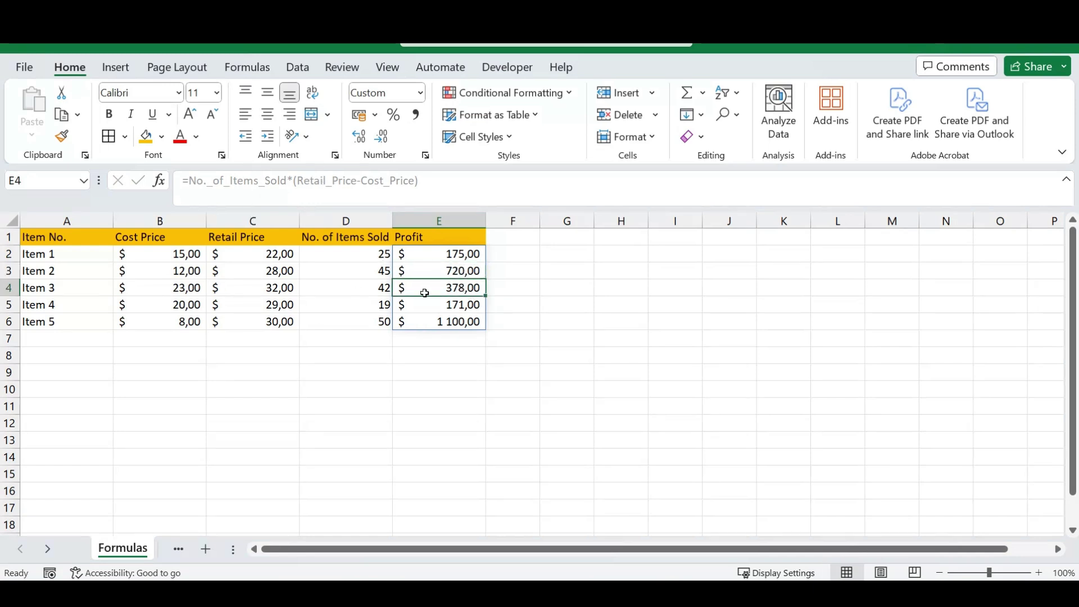
pyautogui.click(457, 304)
pyautogui.click(563, 305)
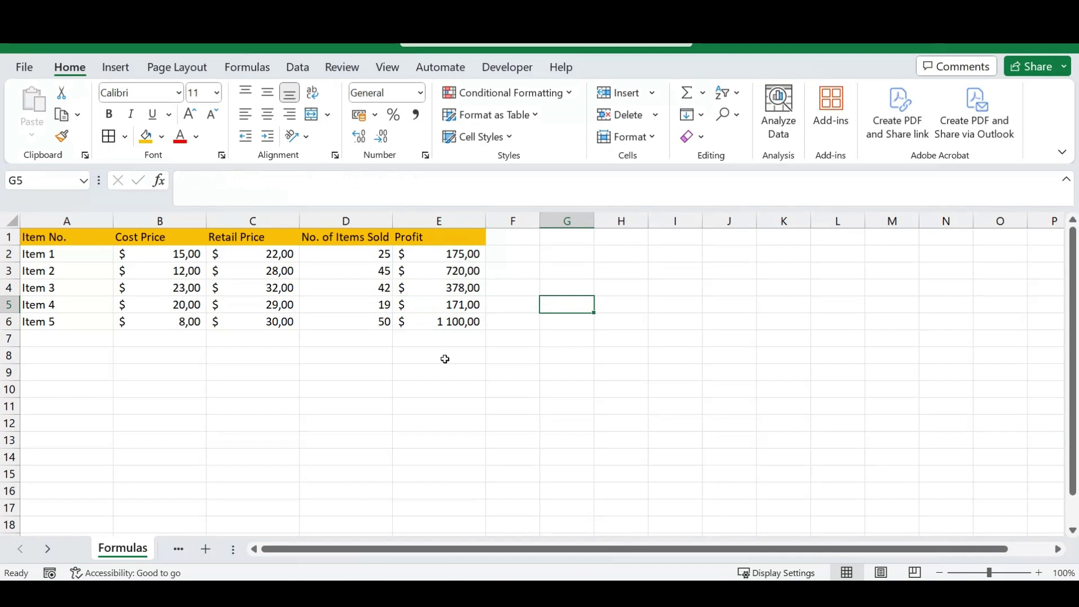
pyautogui.click(443, 254)
pyautogui.hotkey('ctrl', 'shift', 'Down')
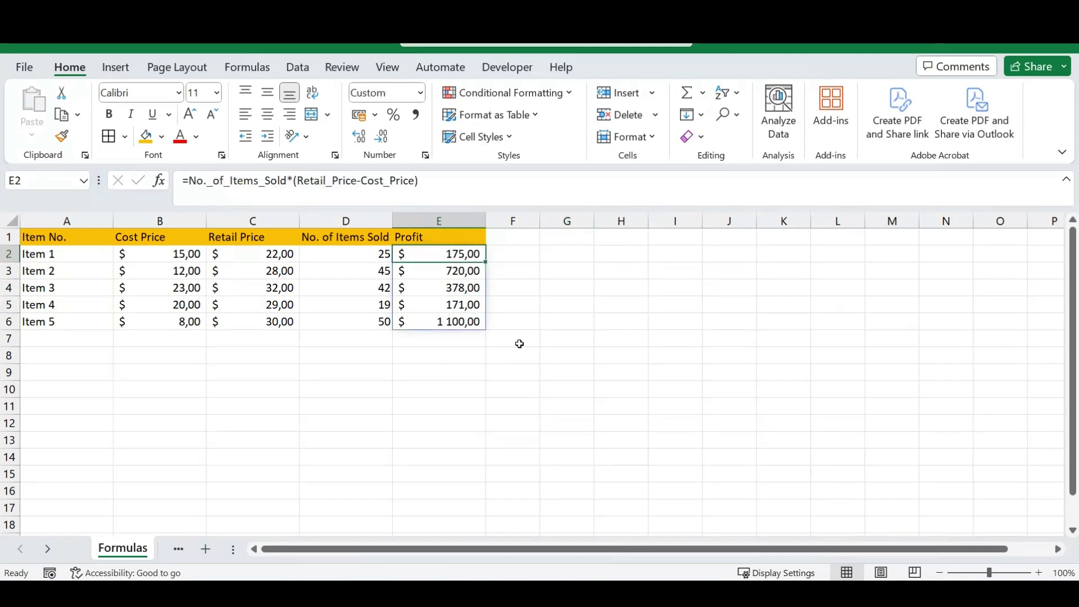
pyautogui.click(523, 256)
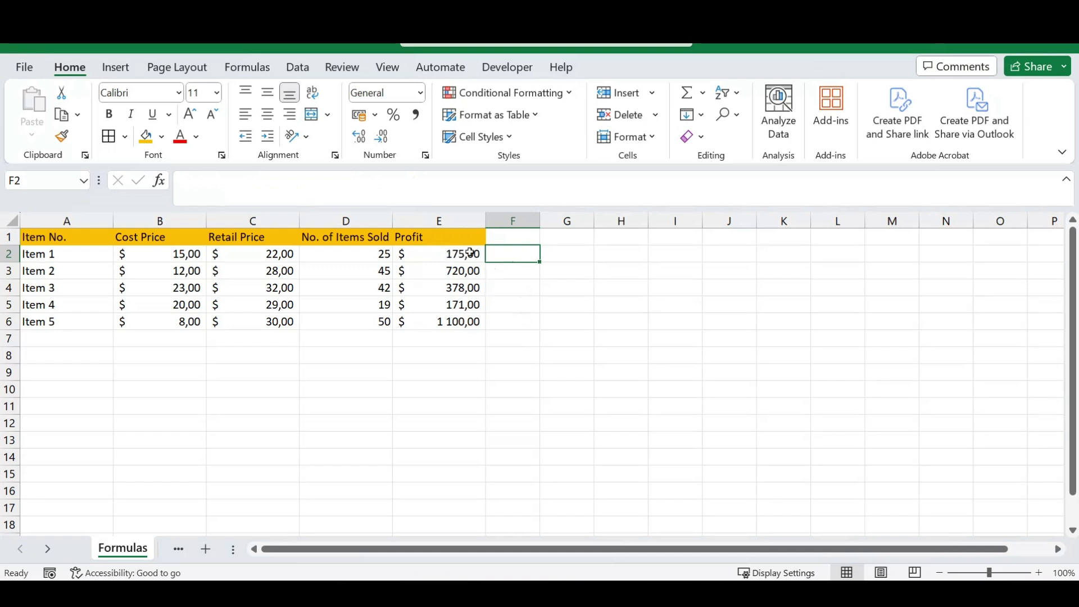
pyautogui.click(446, 254)
pyautogui.hotkey('ctrl', 'shift', 'Down')
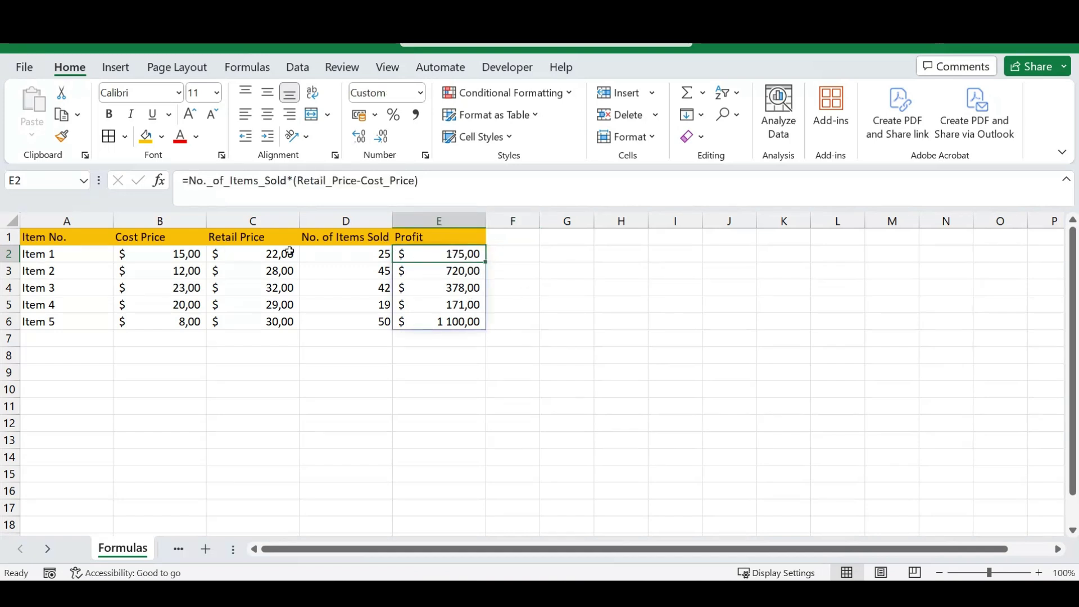
pyautogui.click(442, 181)
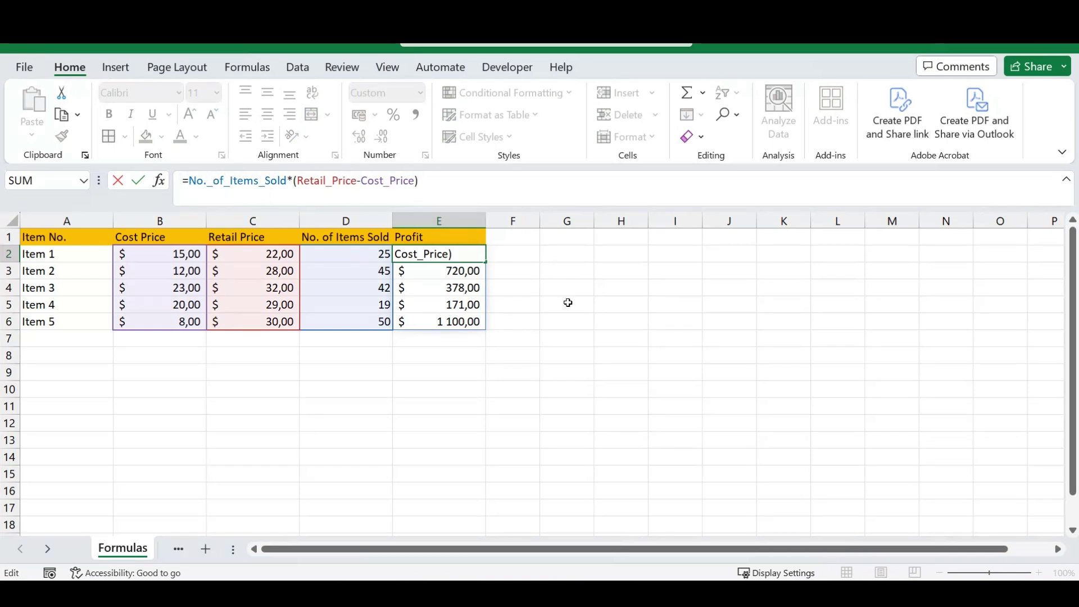
pyautogui.press('Return')
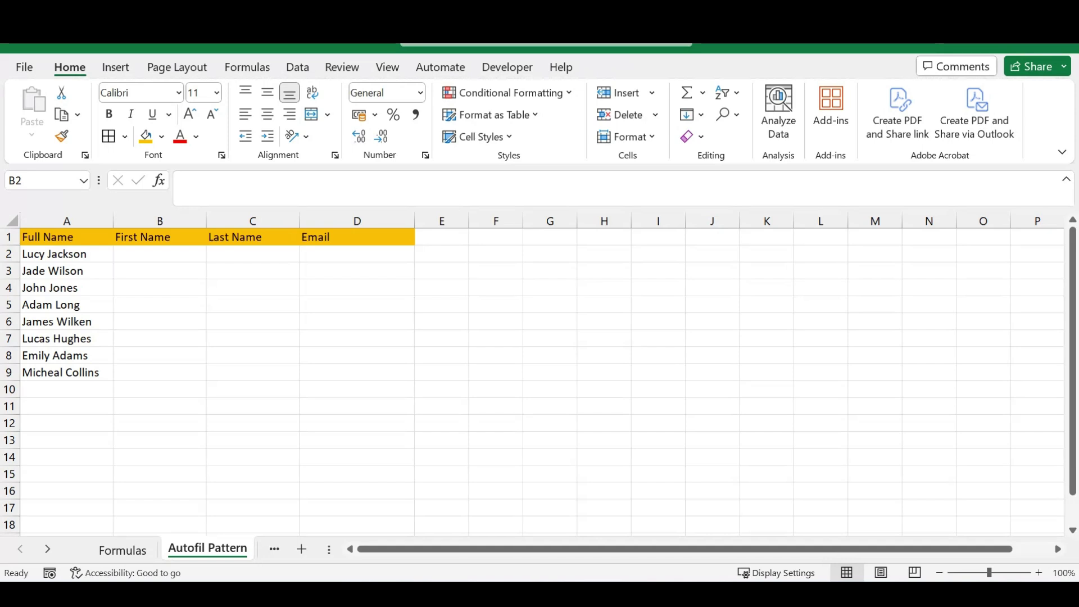
# Type the first person's first name in B2 as the example, undoing the extra names entered below.
pyautogui.click(172, 258)
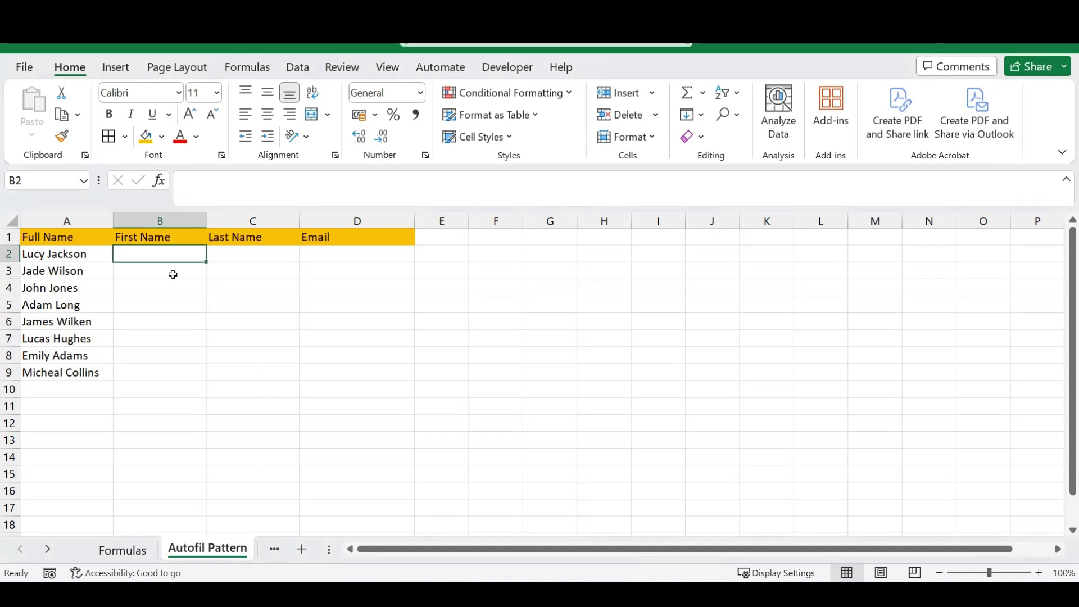
pyautogui.write('Lucy')
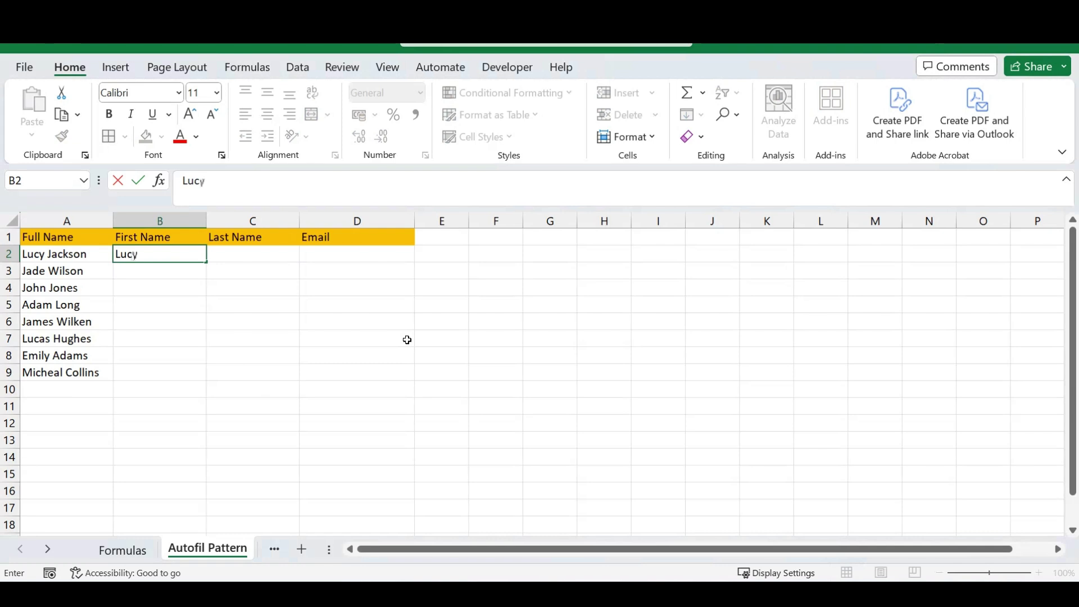
pyautogui.press('Return')
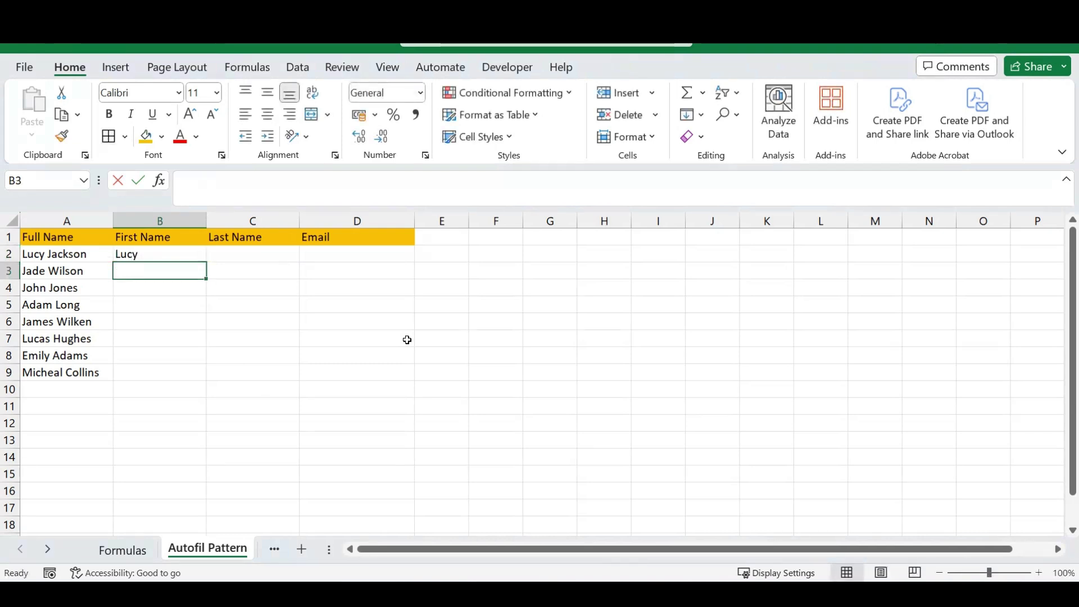
pyautogui.write('Jade')
pyautogui.press('Return')
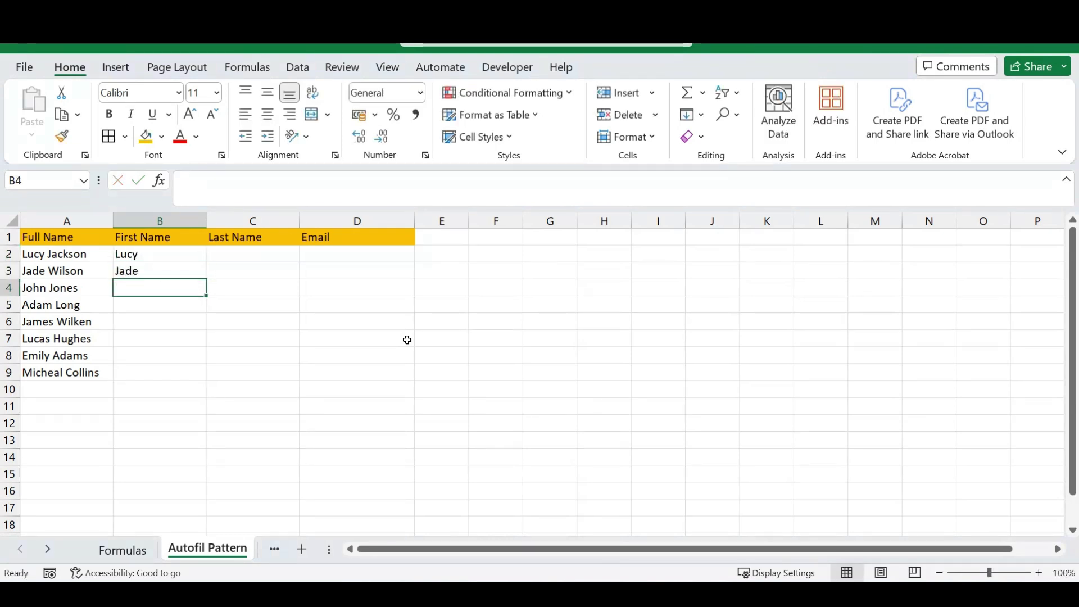
pyautogui.write('John')
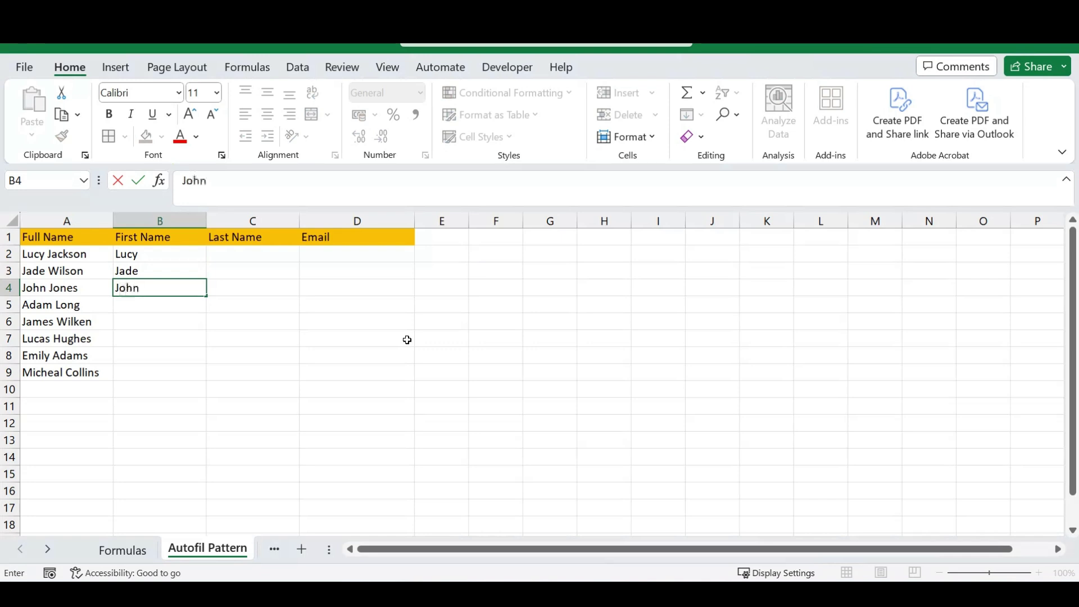
pyautogui.press('Return')
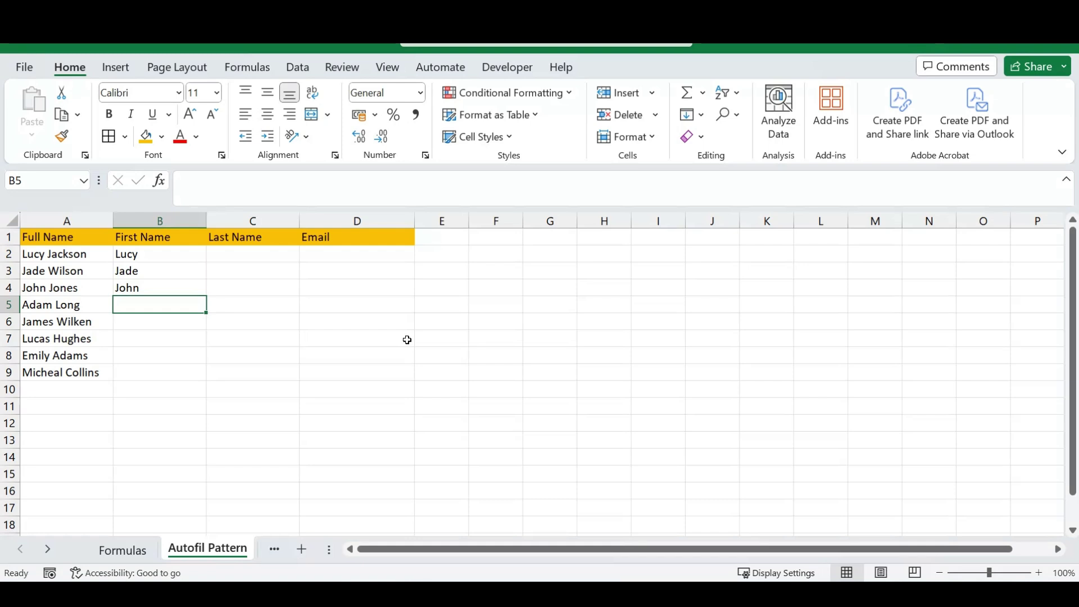
pyautogui.hotkey('ctrl', 'z')
pyautogui.hotkey('ctrl', 'z')
pyautogui.press('Down')
pyautogui.press('Right')
pyautogui.press('Left')
pyautogui.press('Up')
pyautogui.press('Up')
pyautogui.press('Right')
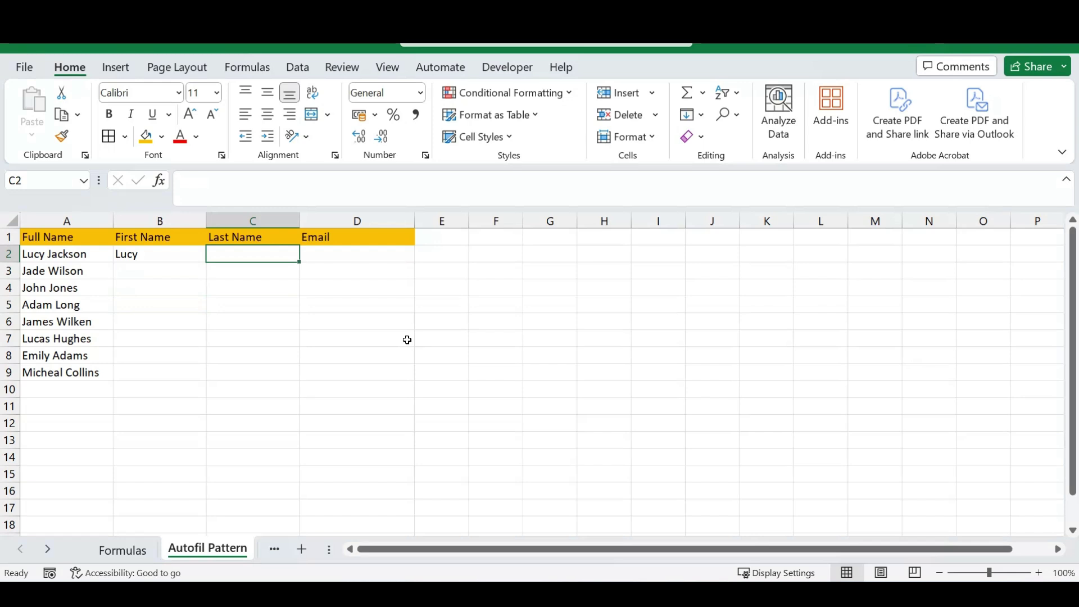
pyautogui.write('Jackson')
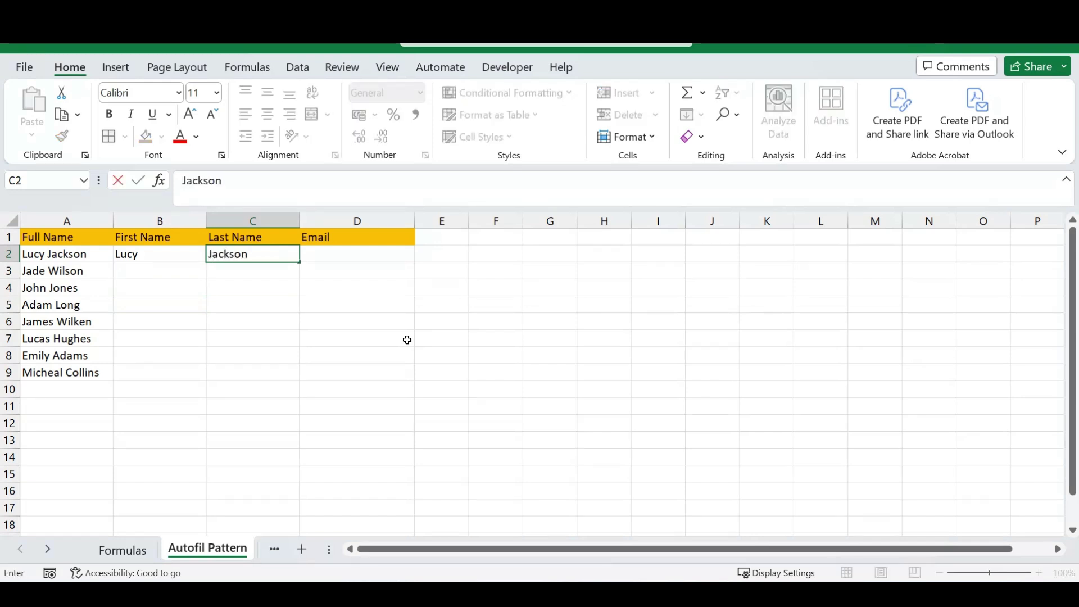
pyautogui.press('Return')
pyautogui.press('Up')
pyautogui.press('Right')
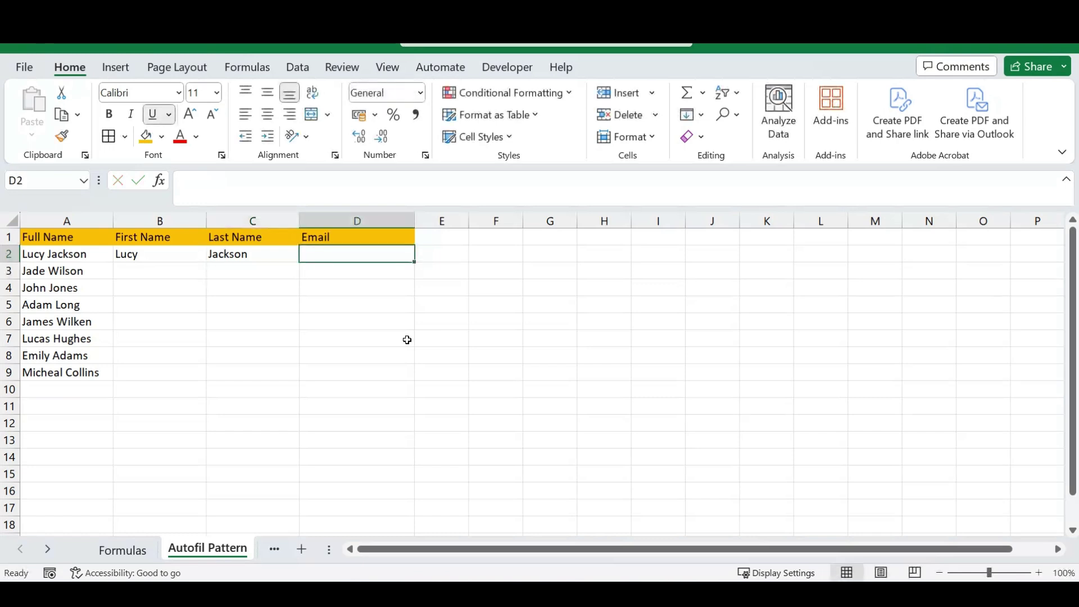
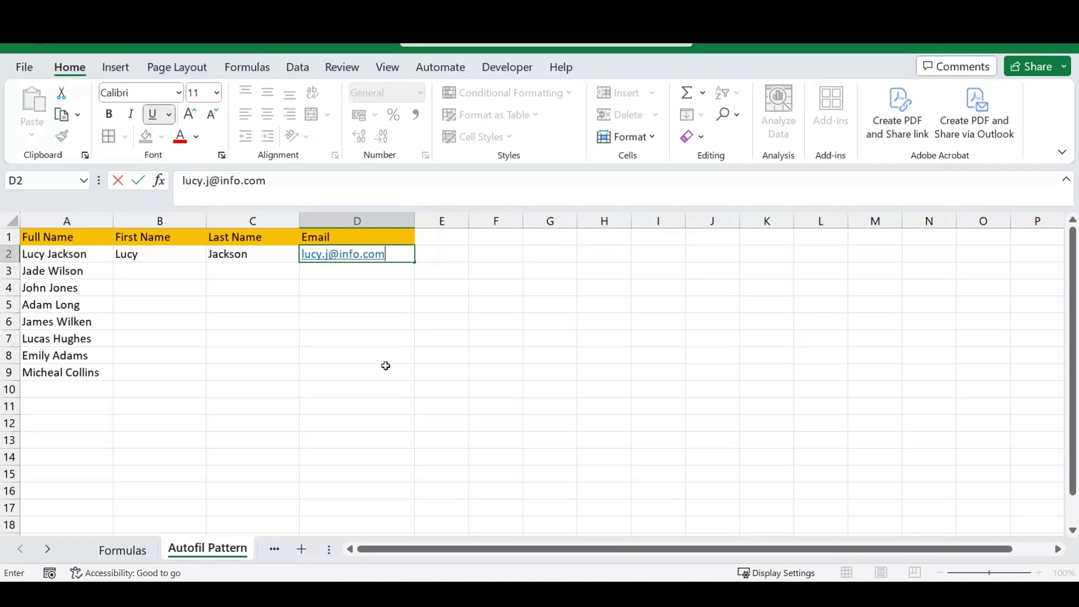
pyautogui.press('Return')
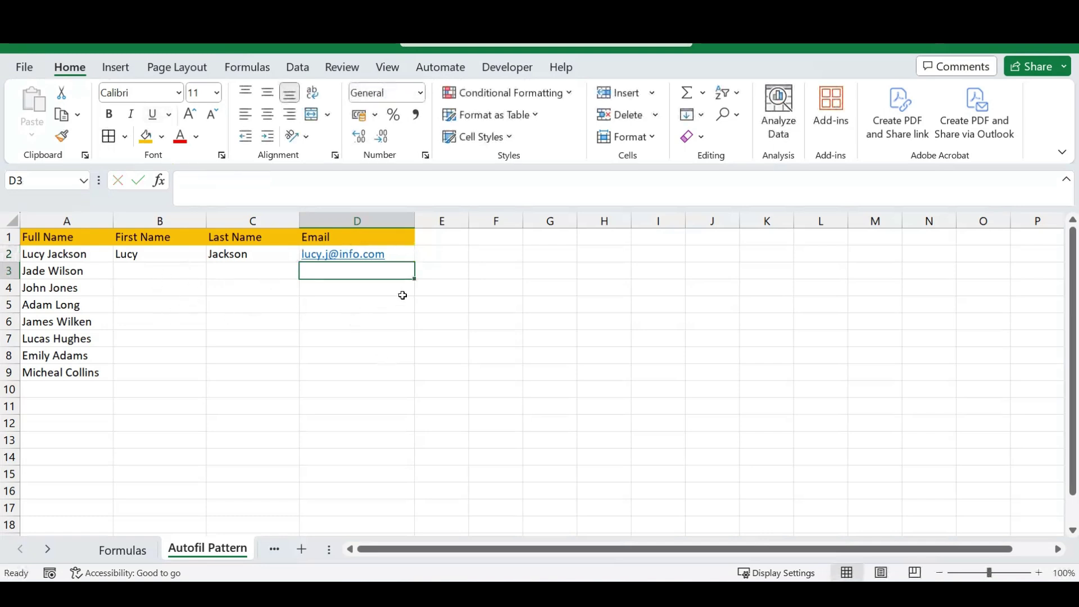
pyautogui.click(149, 259)
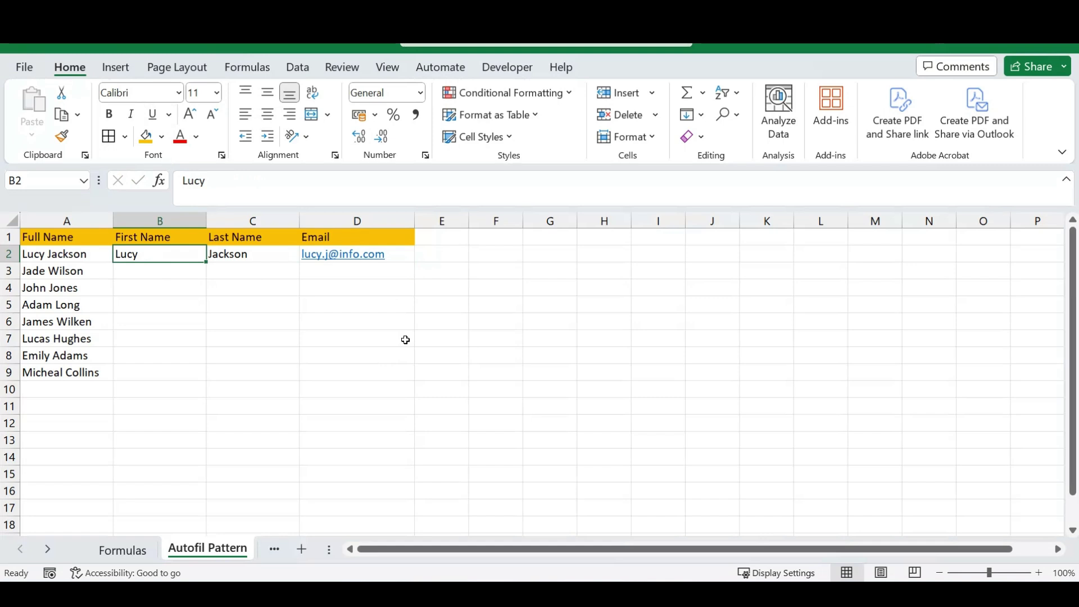
# Flash Fill the First Name, Last Name and Email columns with Ctrl+E from the row-2 examples.
pyautogui.hotkey('ctrl', 'e')
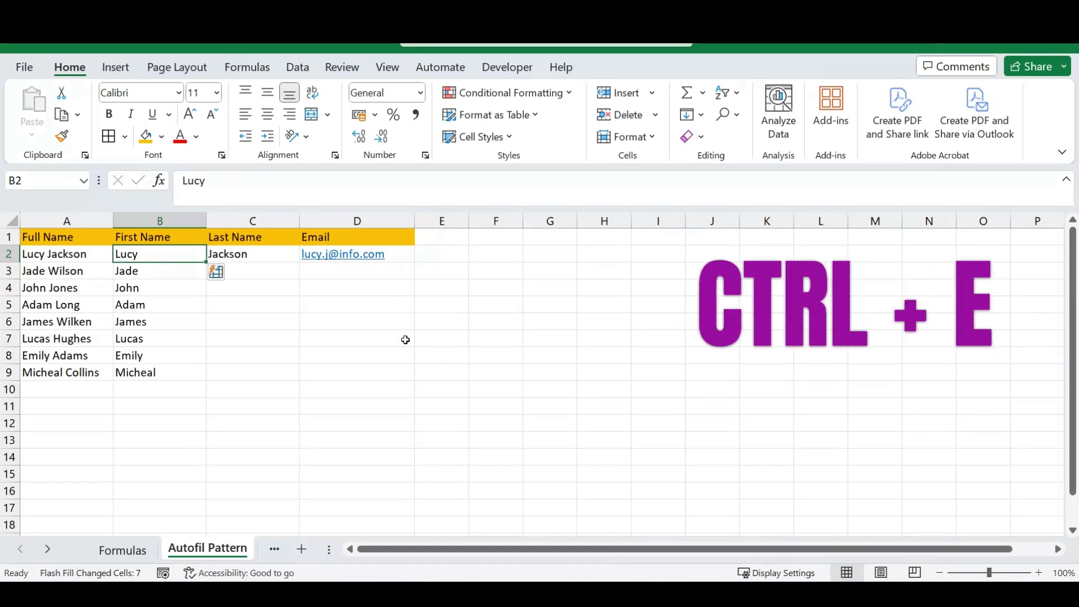
pyautogui.press('Right')
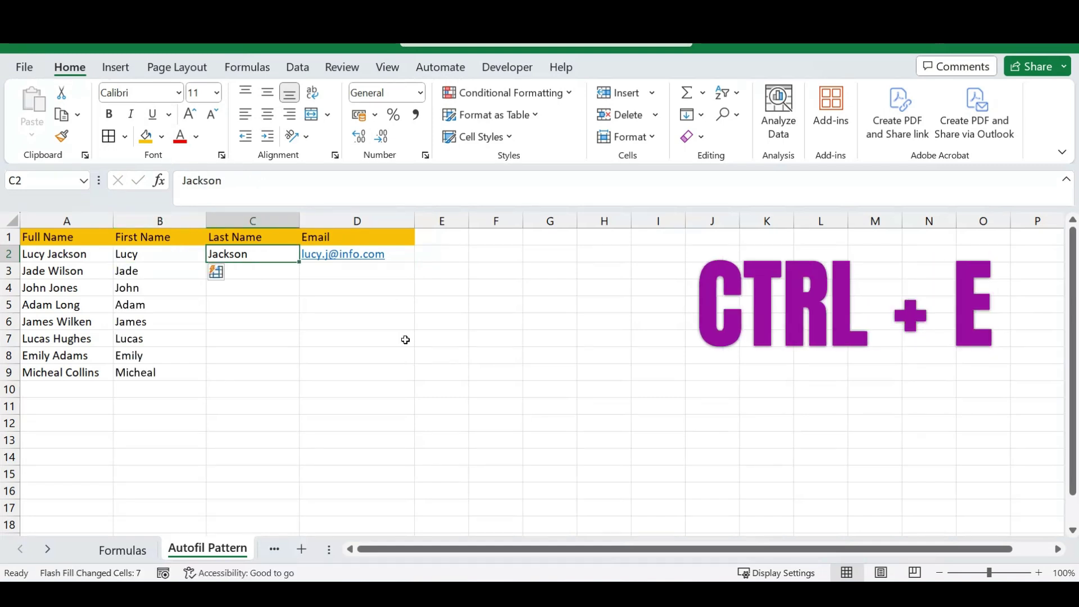
pyautogui.hotkey('ctrl', 'e')
pyautogui.press('Right')
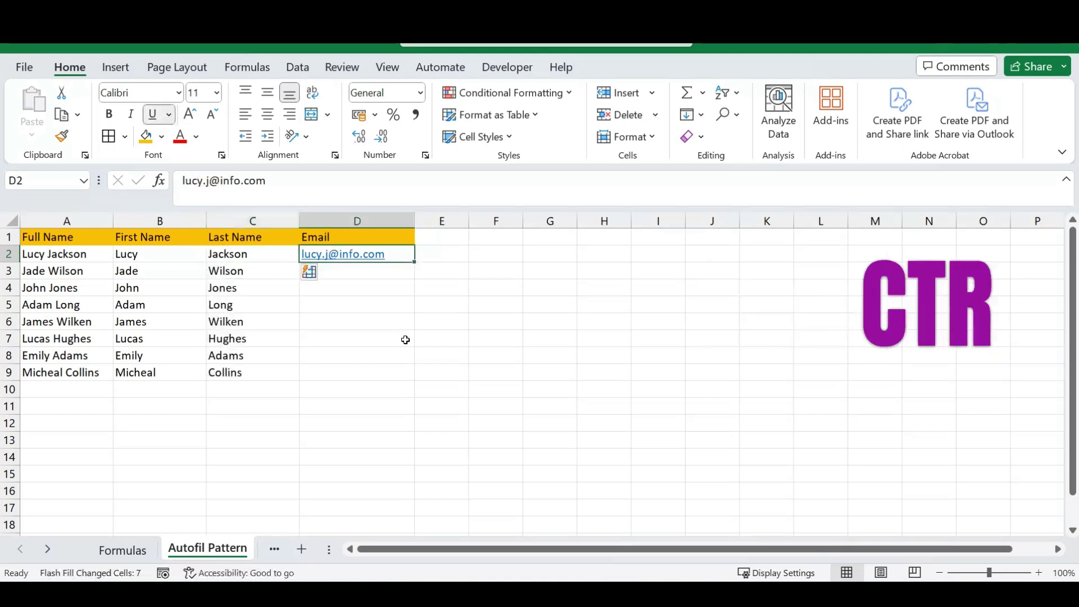
pyautogui.hotkey('ctrl', 'e')
pyautogui.press('Right')
# Check the filled e-mails against the full names in column A.
pyautogui.press('Left')
pyautogui.press('Down')
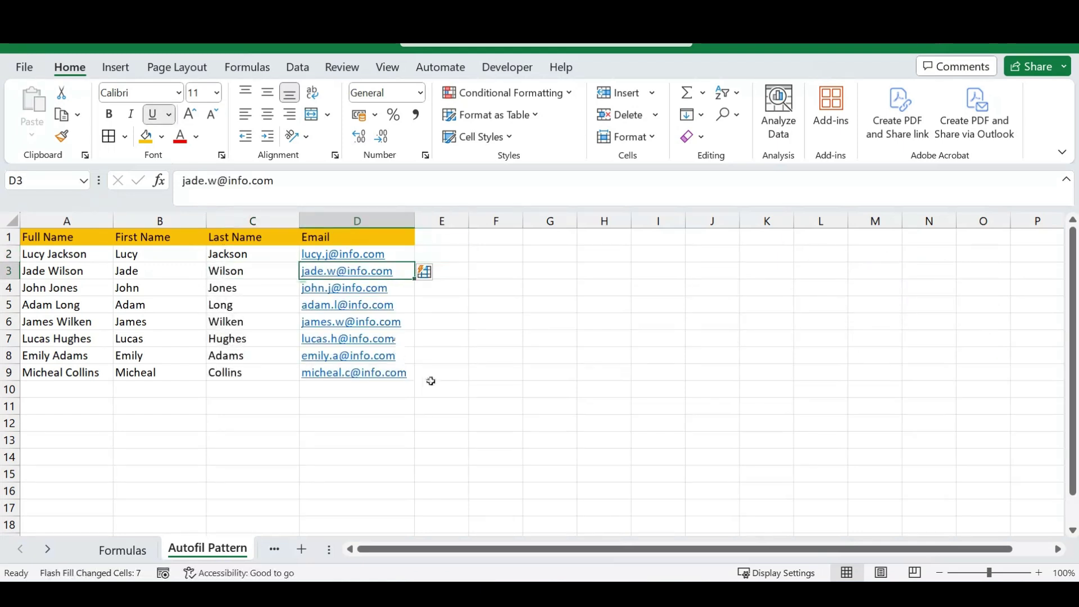
pyautogui.click(481, 290)
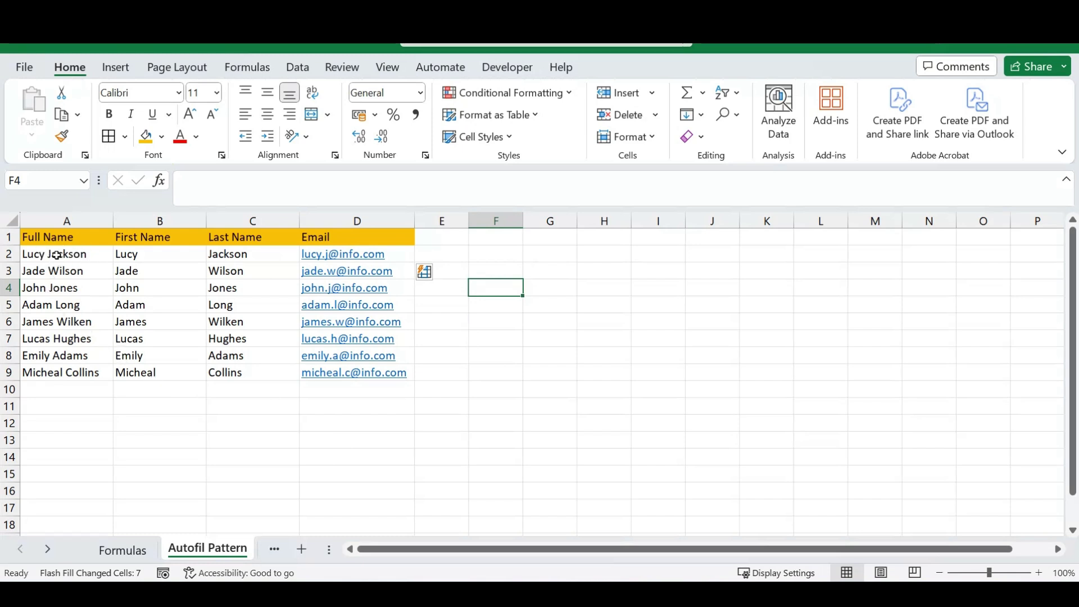
pyautogui.click(58, 256)
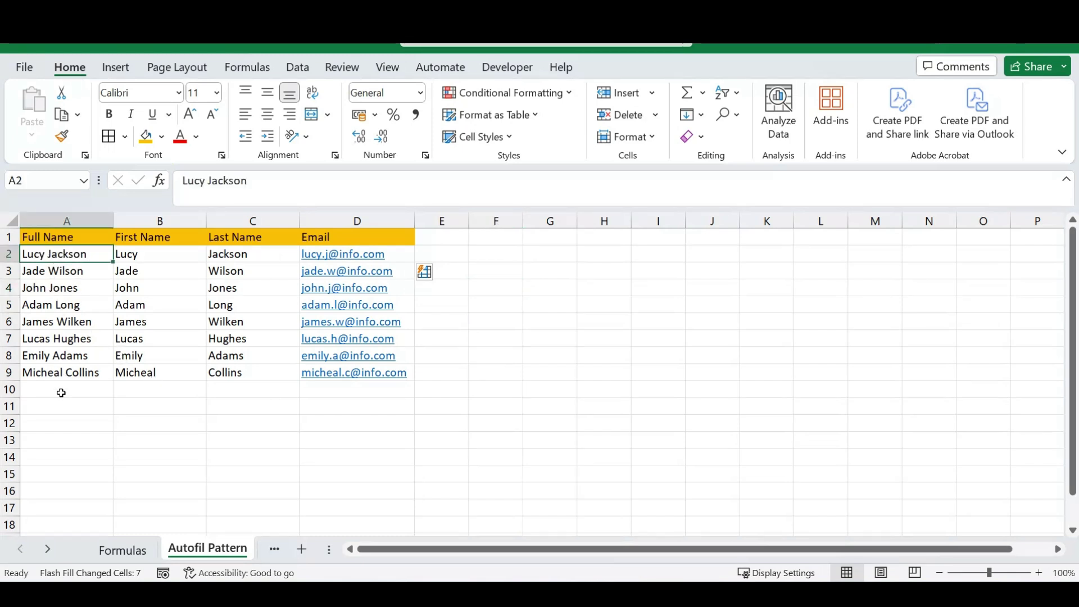
pyautogui.click(521, 293)
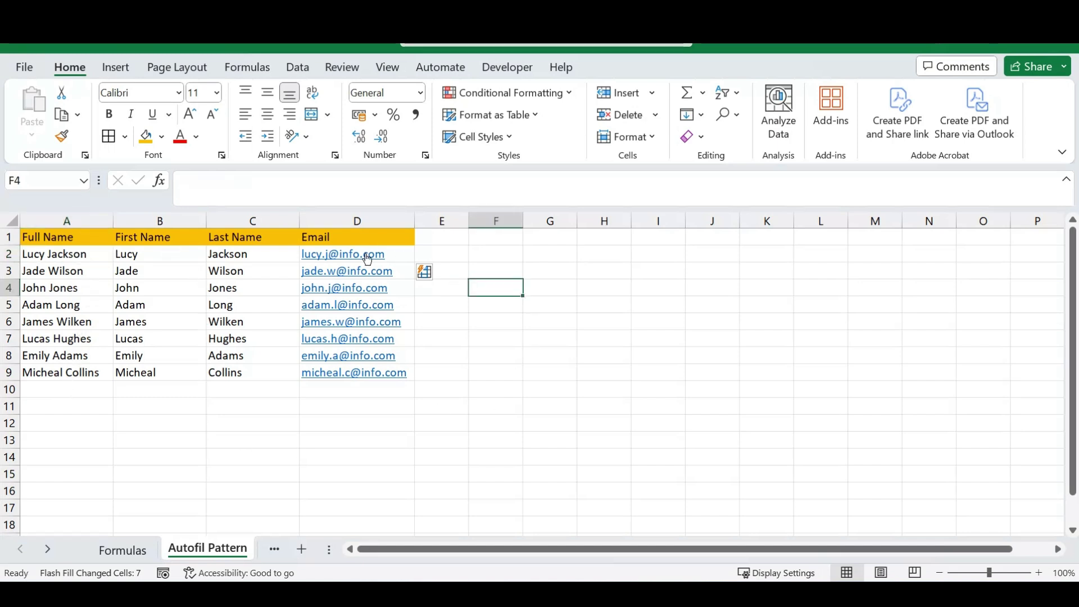
pyautogui.click(508, 256)
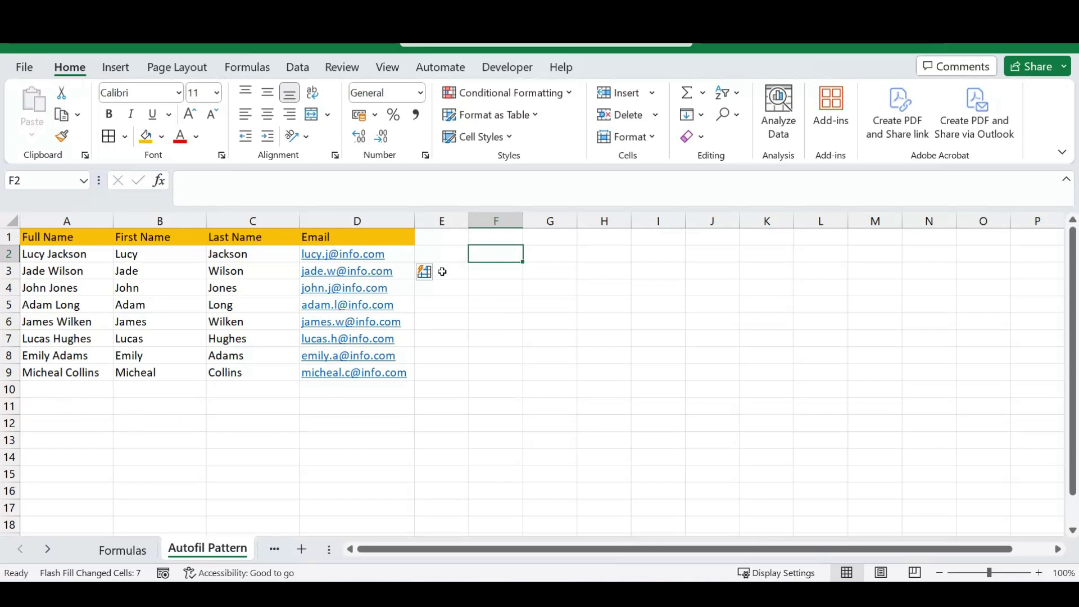
# Add an 'email' header in E1, Flash Fill initials-based info.com addresses from E2, and autofit column E.
pyautogui.click(437, 242)
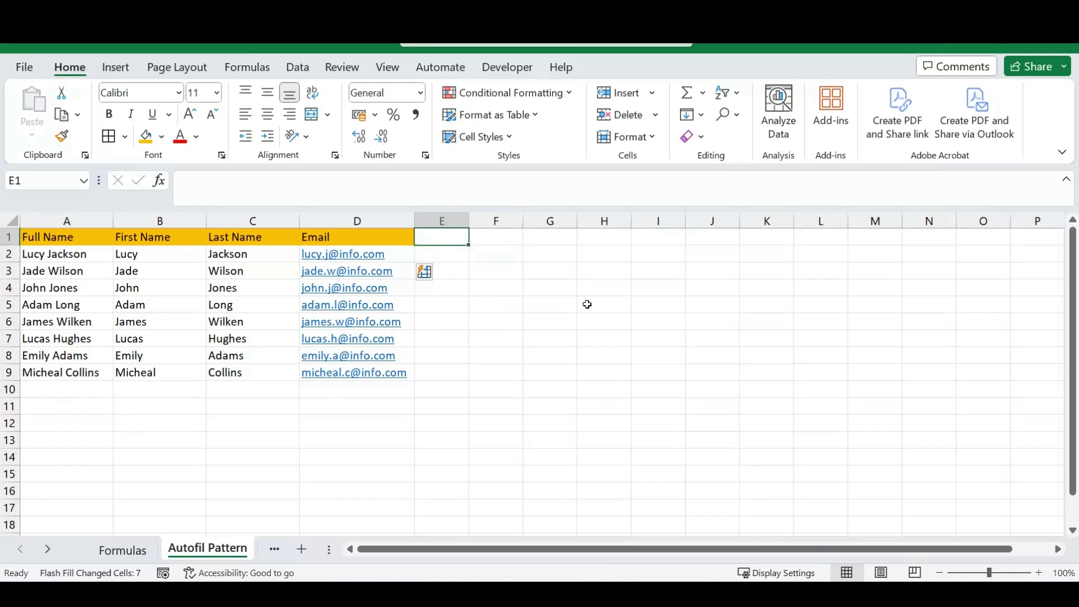
pyautogui.write('email')
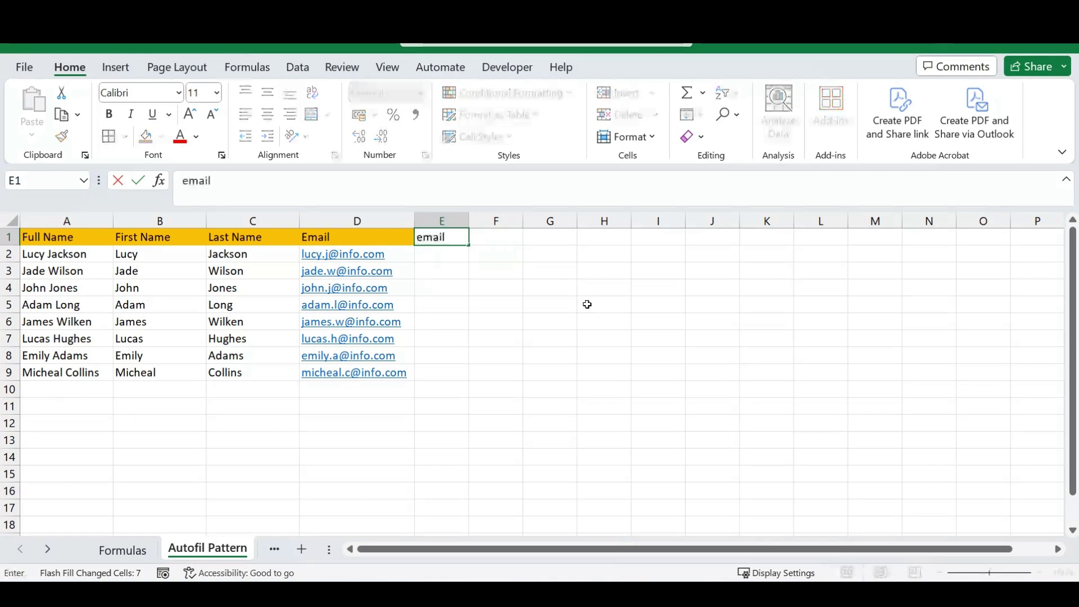
pyautogui.press('Return')
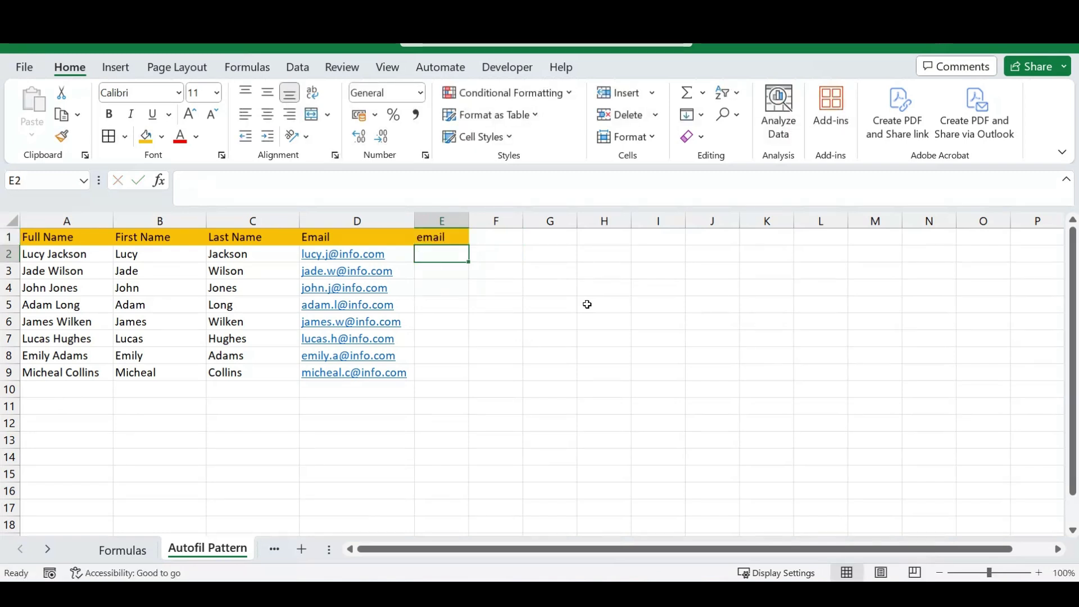
pyautogui.press('Return')
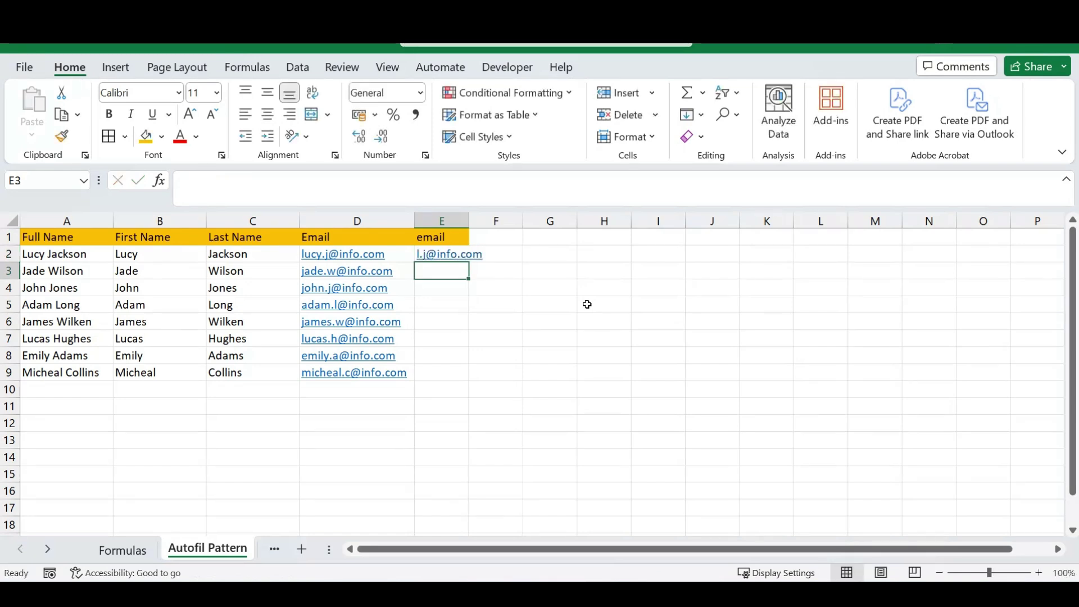
pyautogui.press('Up')
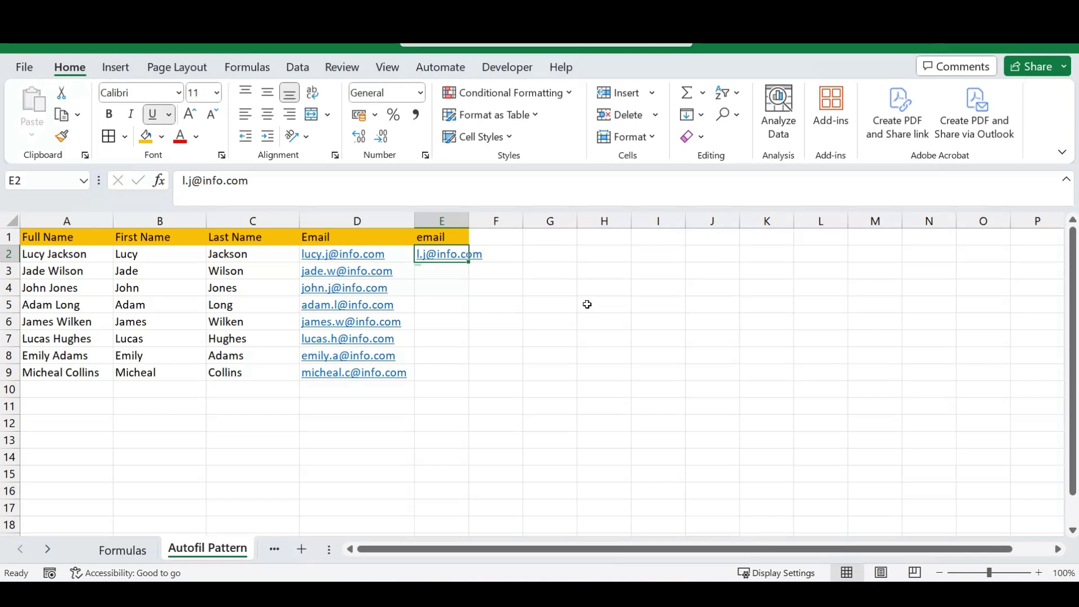
pyautogui.hotkey('ctrl', 'e')
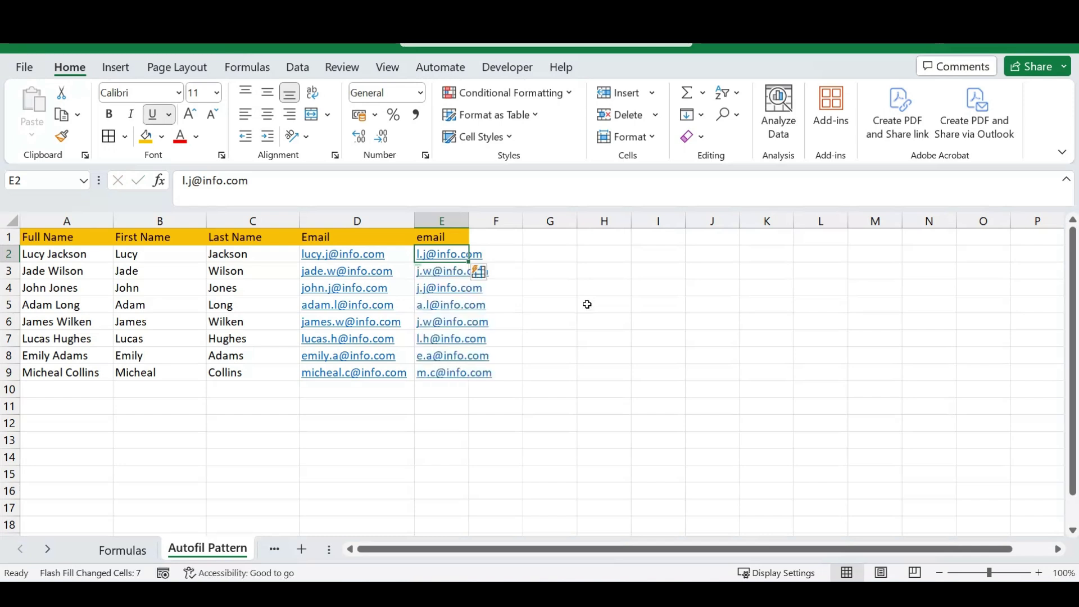
pyautogui.click(566, 304)
pyautogui.click(562, 253)
pyautogui.doubleClick(472, 218)
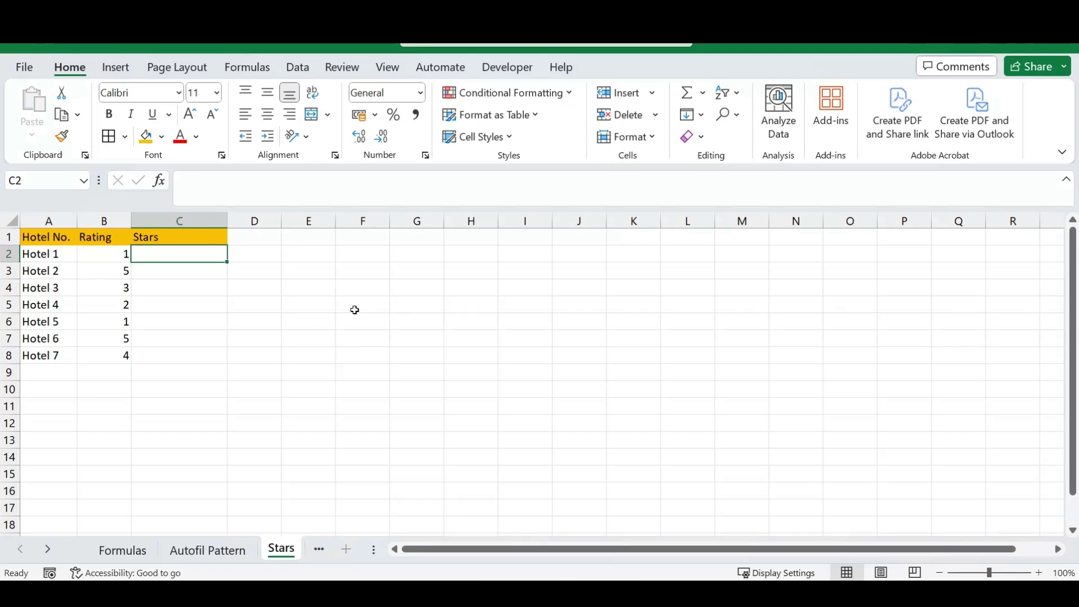
# Type =rept(" in C2, correcting a mistyped function name first.
pyautogui.write('=')
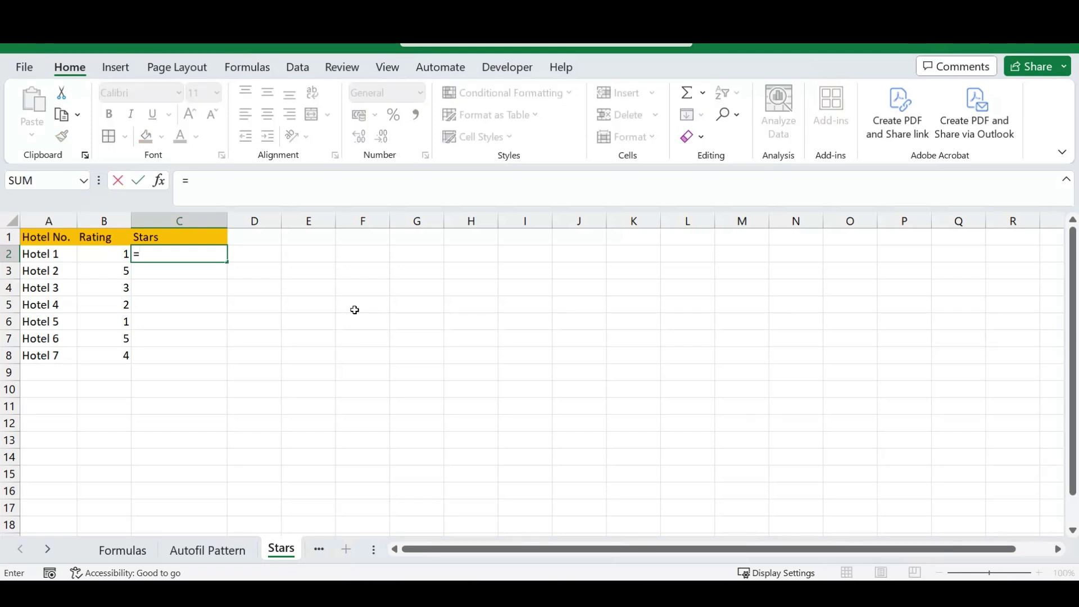
pyautogui.write('pe')
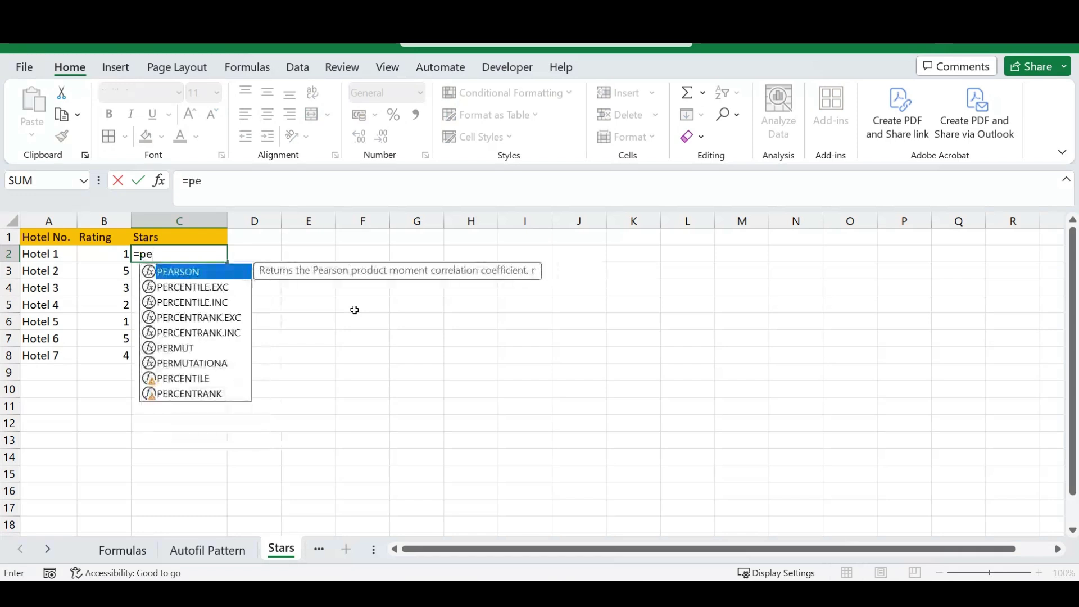
pyautogui.press('BackSpace')
pyautogui.press('BackSpace')
pyautogui.write('rep')
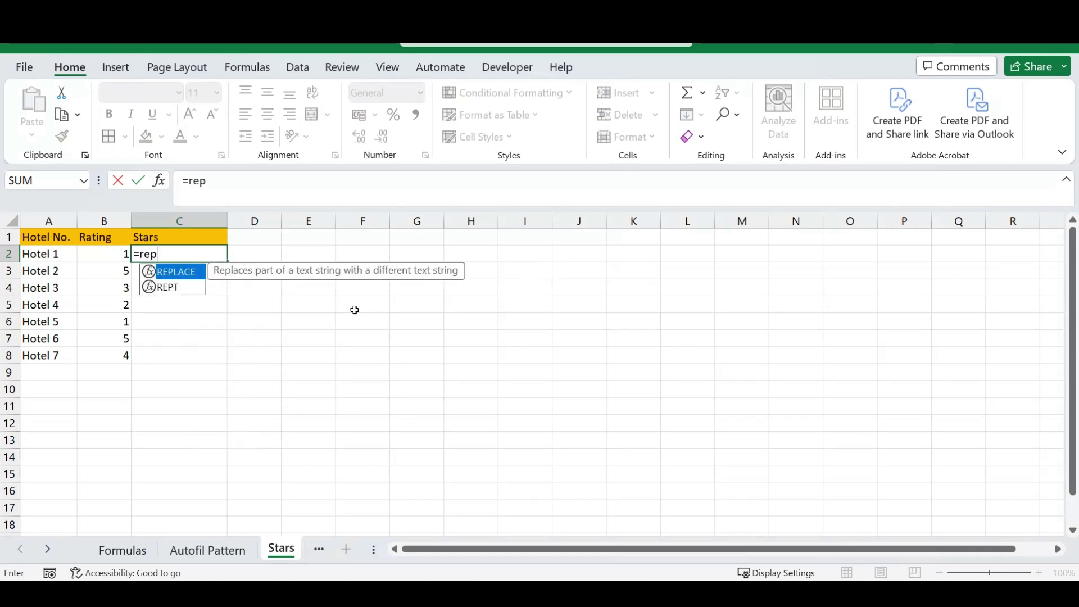
pyautogui.write('t')
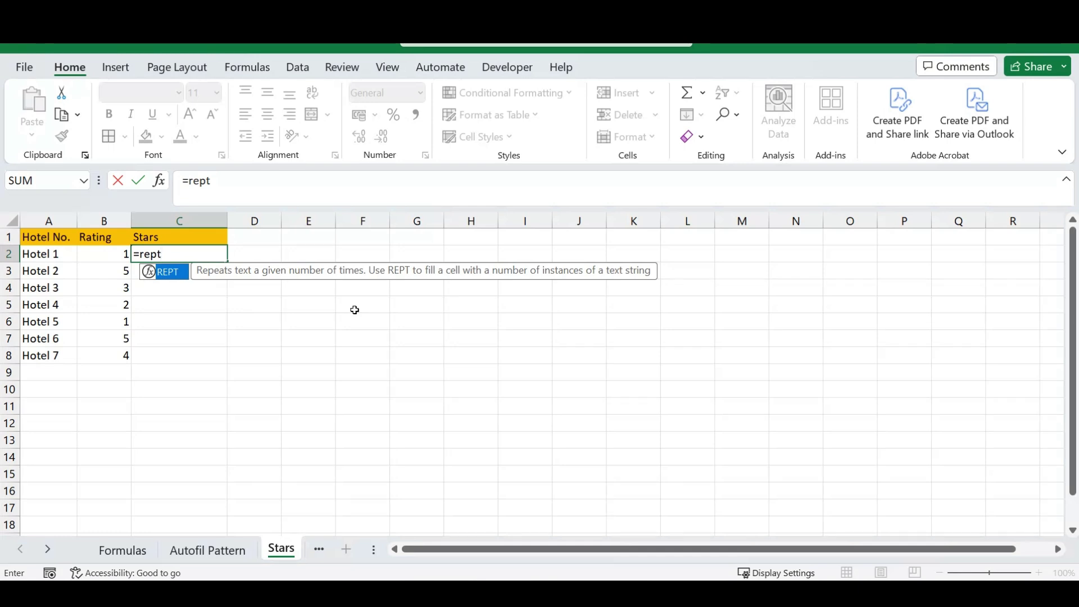
pyautogui.write('(')
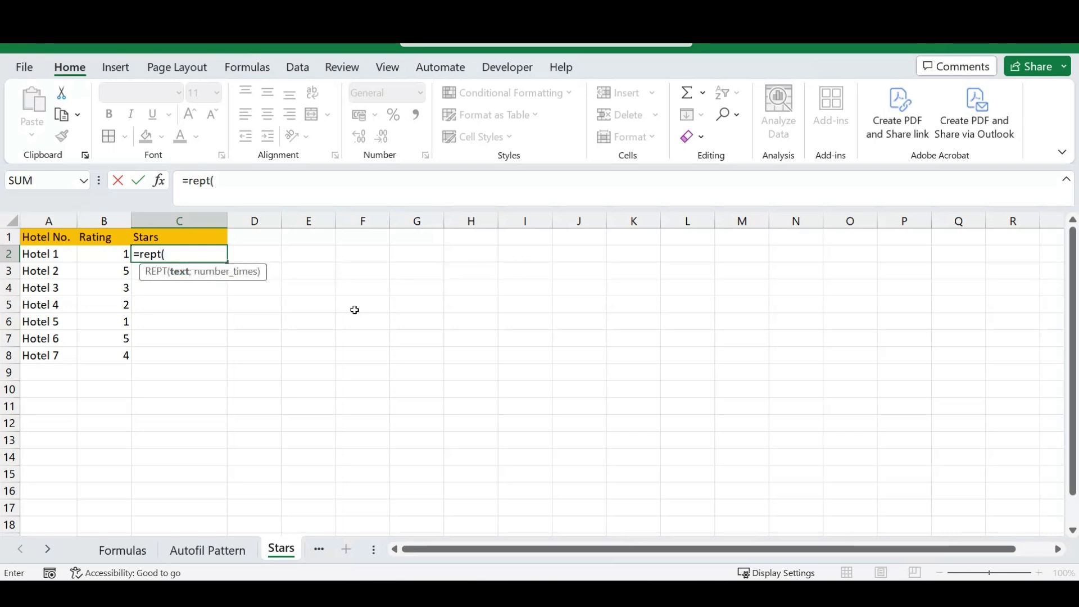
pyautogui.write('"')
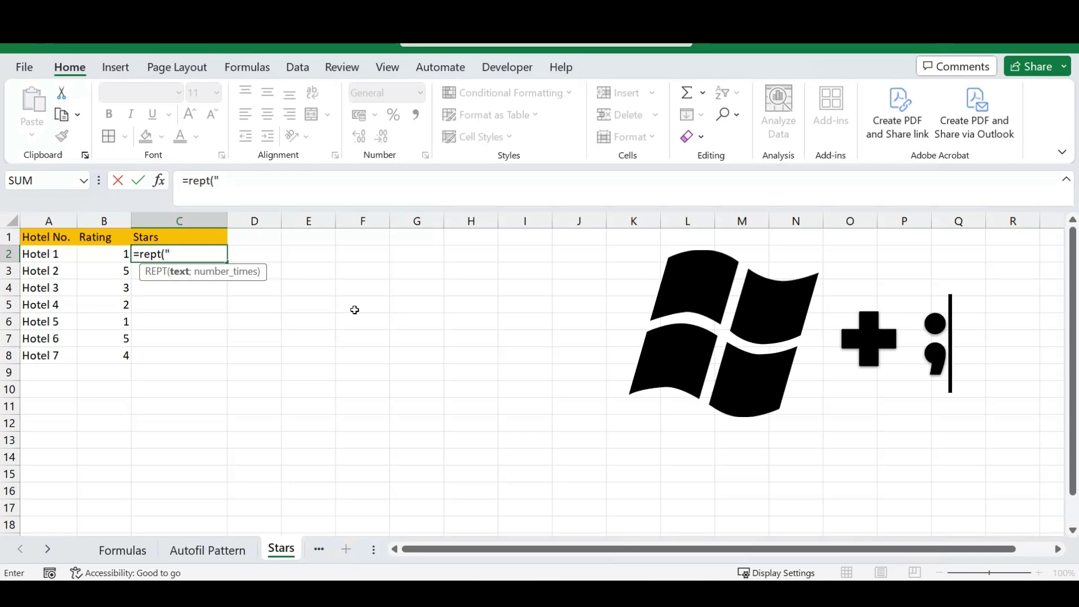
# Complete C2 as =rept("★";B2), inserting the star from the emoji picker and using B2 as the count.
pyautogui.press('super+semicolon')
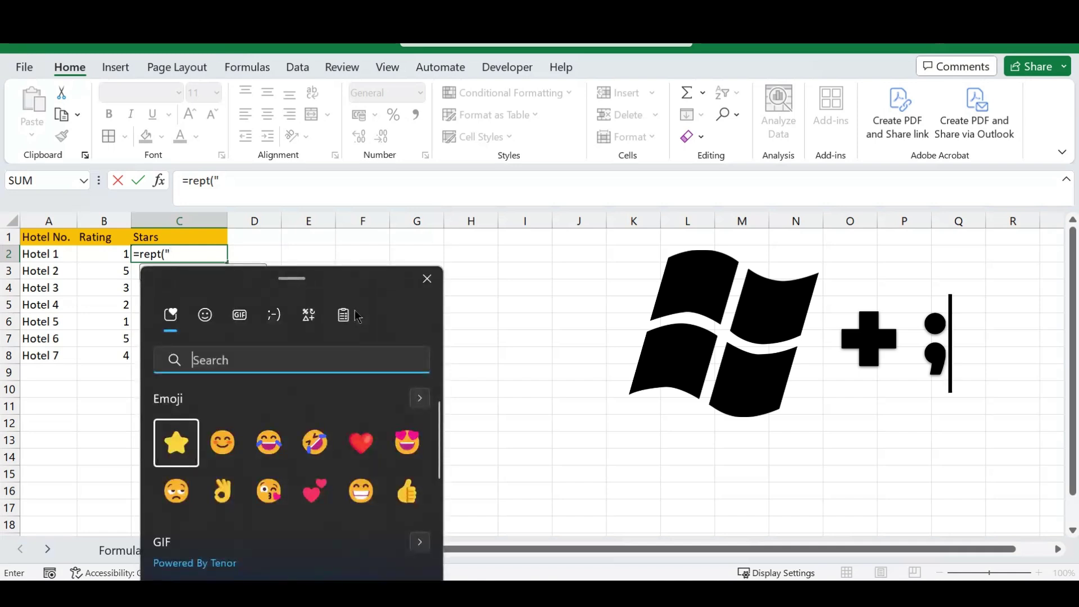
pyautogui.moveTo(289, 281); pyautogui.dragTo(469, 126)
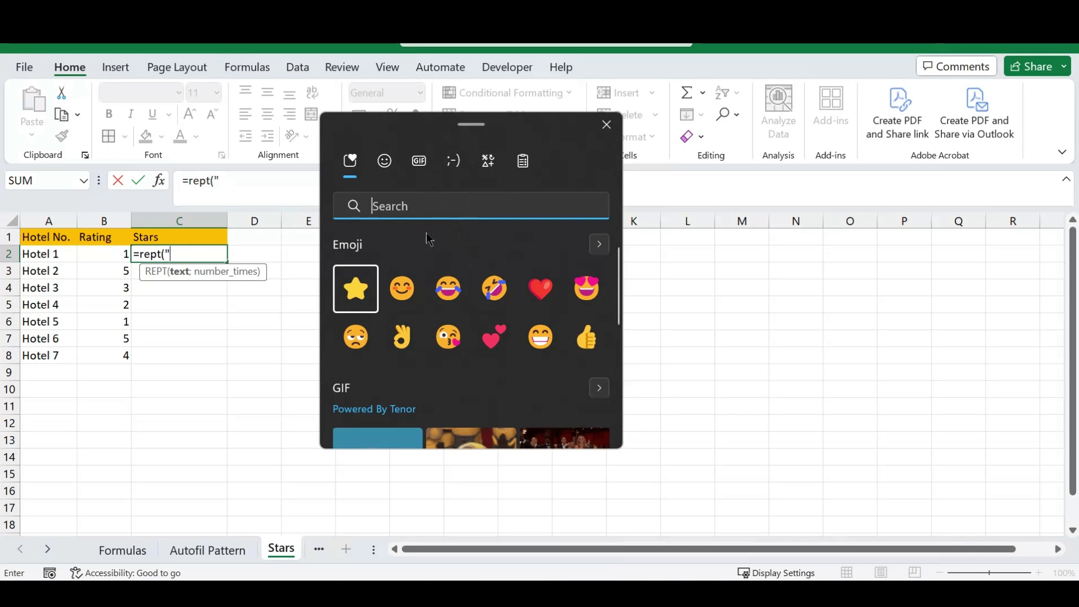
pyautogui.click(357, 289)
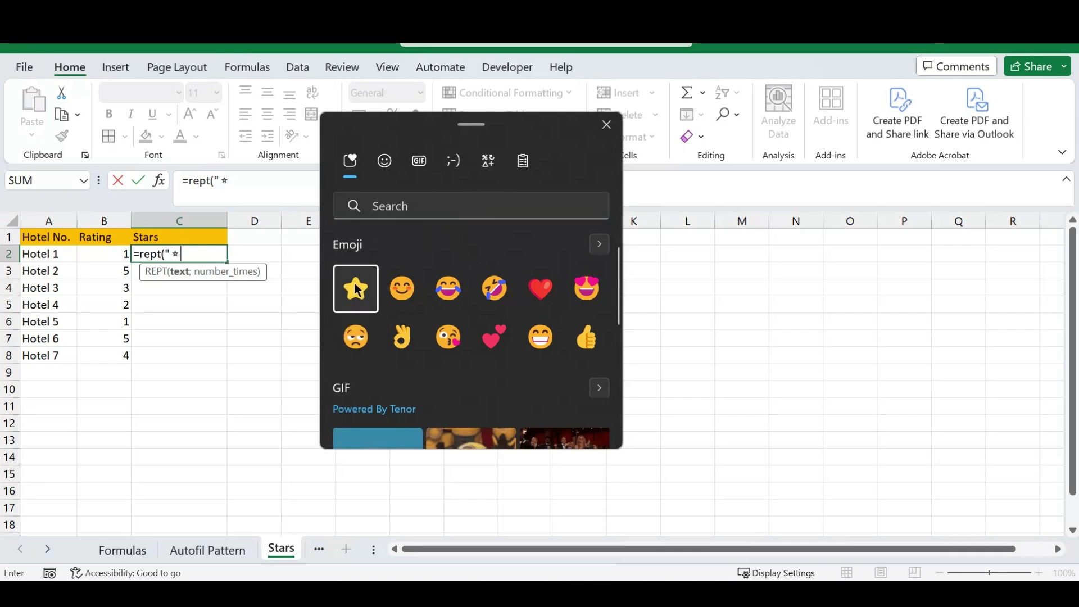
pyautogui.click(605, 125)
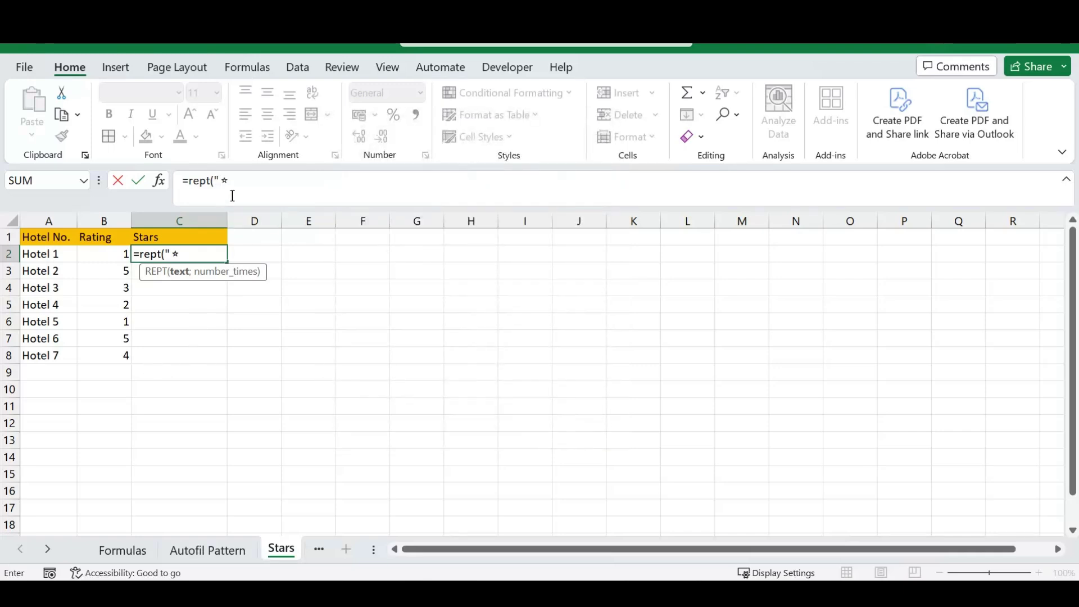
pyautogui.click(222, 180)
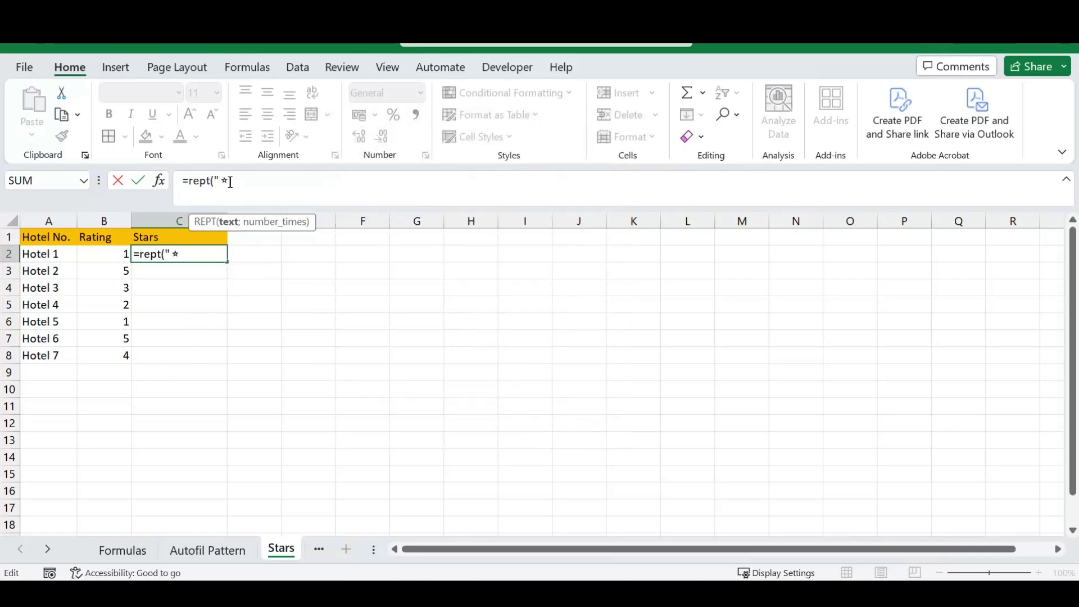
pyautogui.click(231, 181)
pyautogui.write(';')
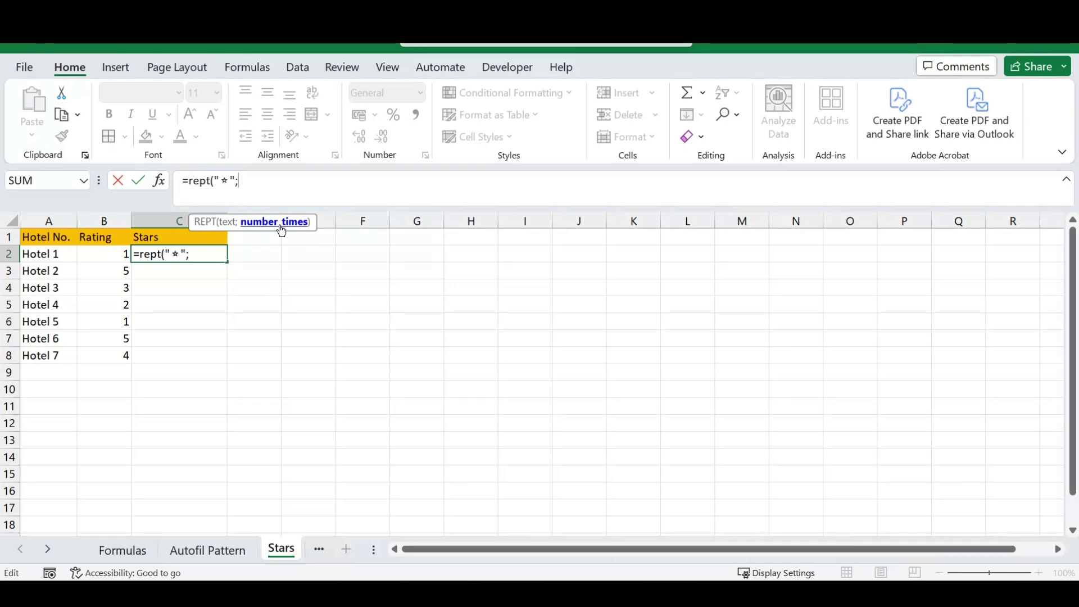
pyautogui.click(101, 254)
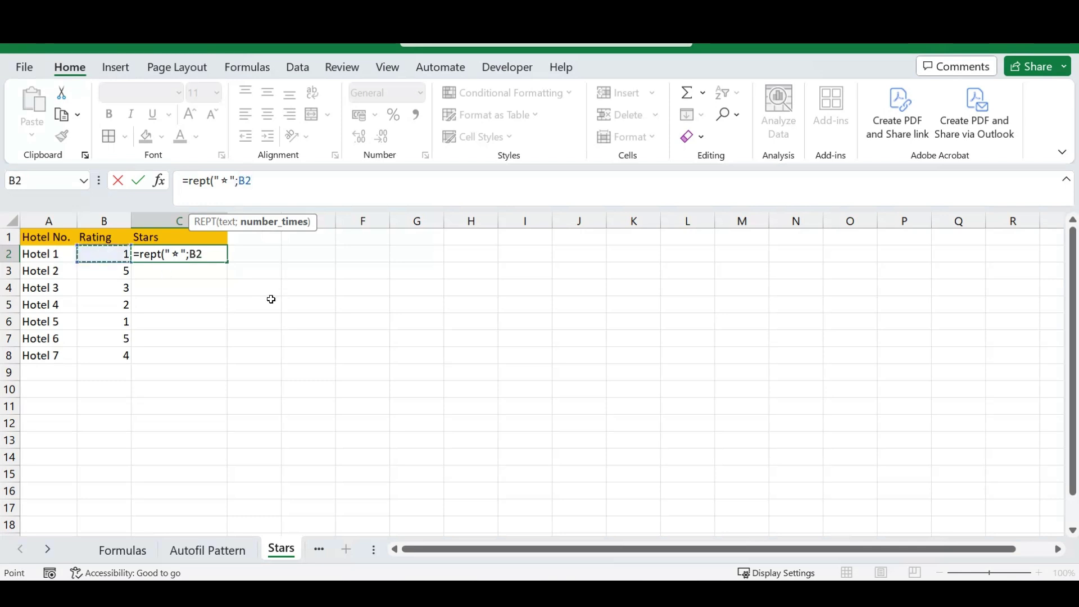
pyautogui.write(')')
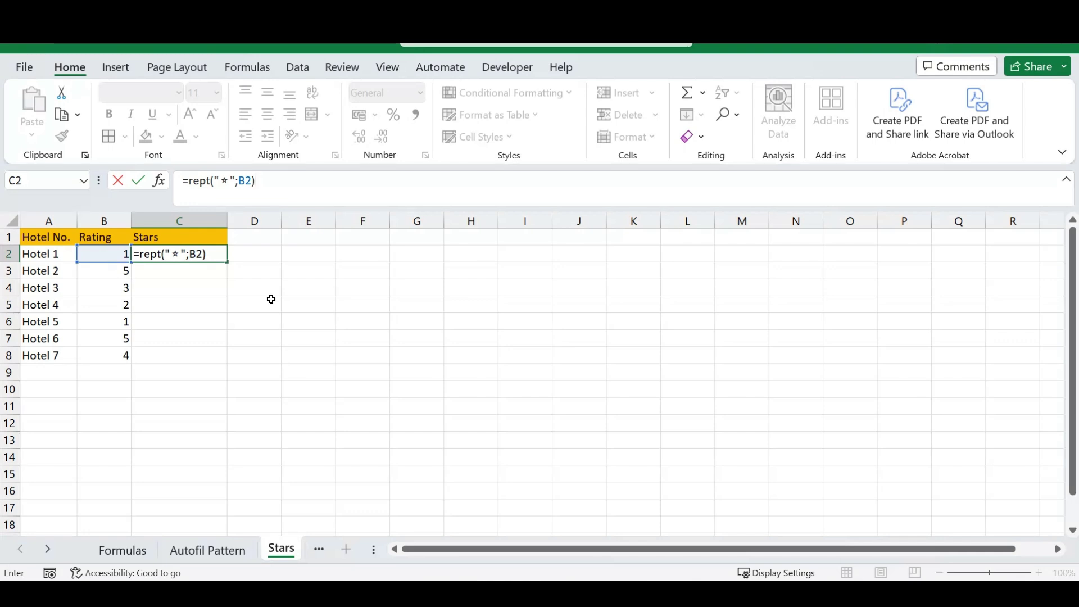
pyautogui.press('Return')
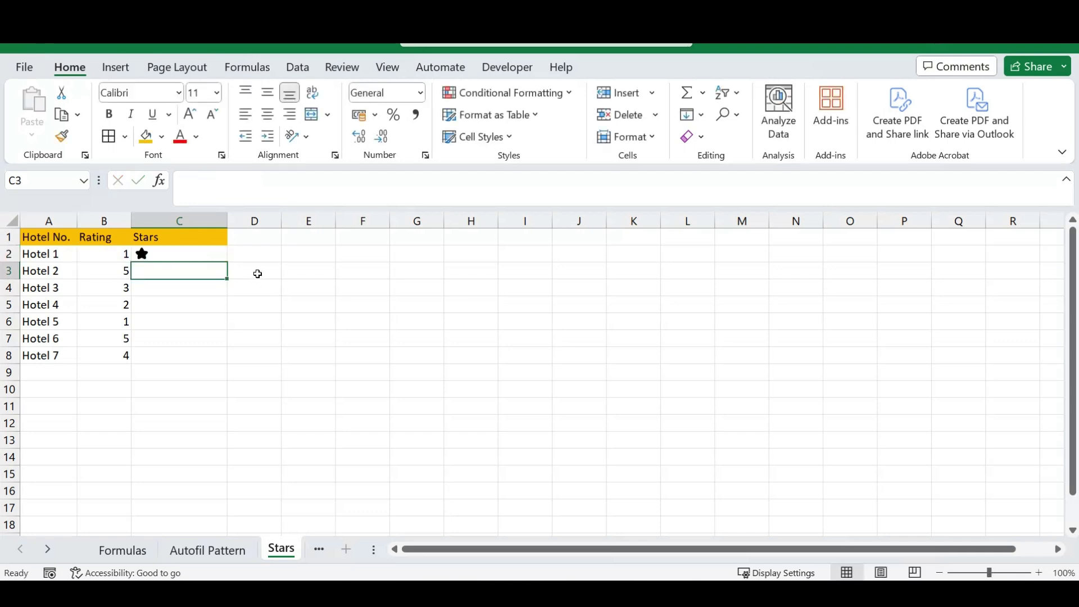
# Copy the star formula in C2 down to C8 for all seven hotels.
pyautogui.click(172, 254)
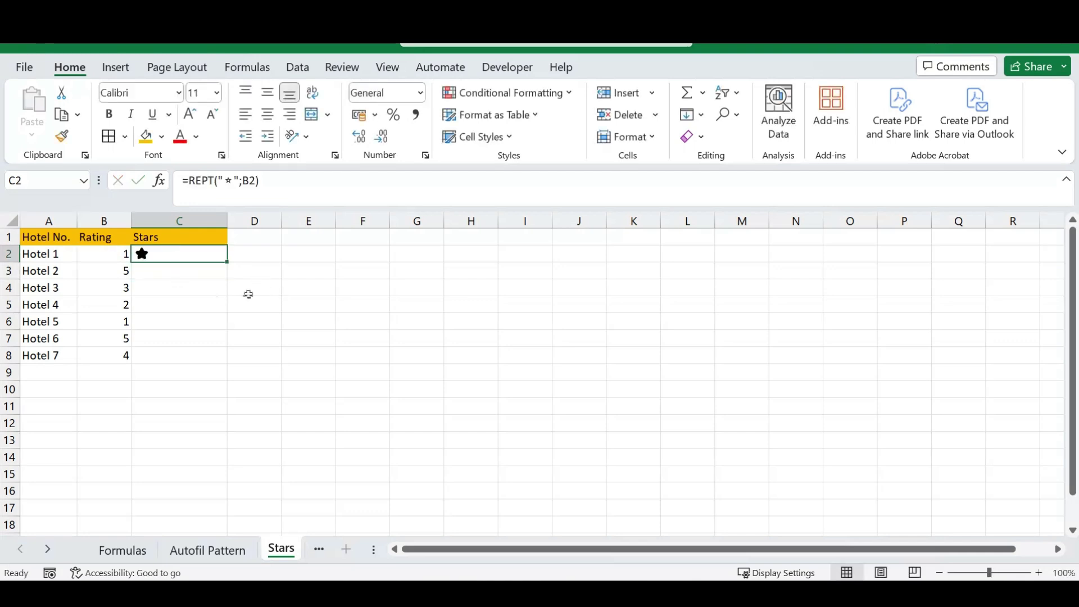
pyautogui.doubleClick(229, 263)
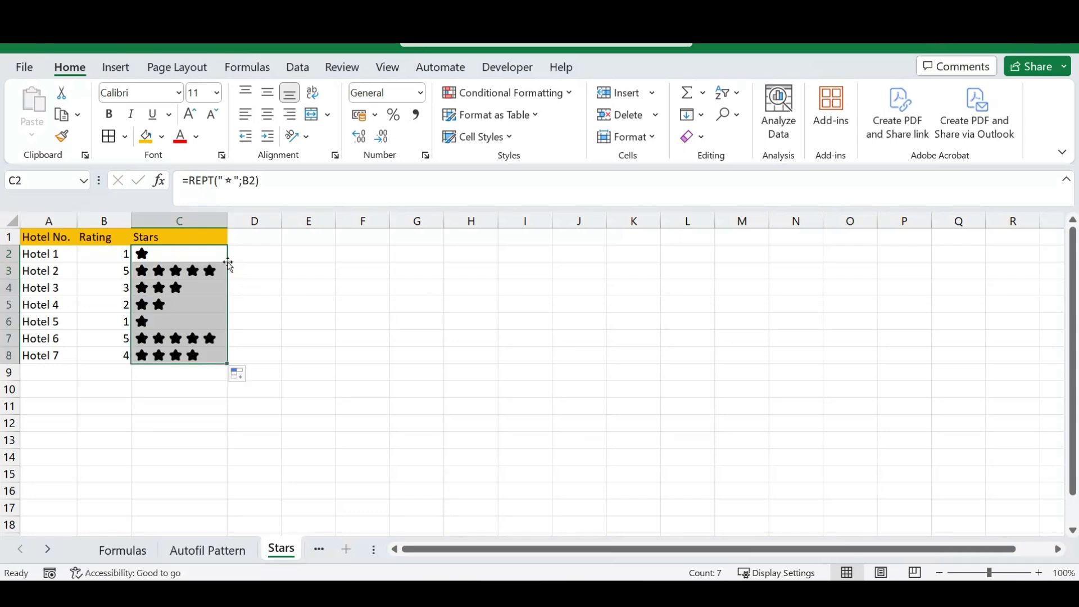
pyautogui.click(382, 337)
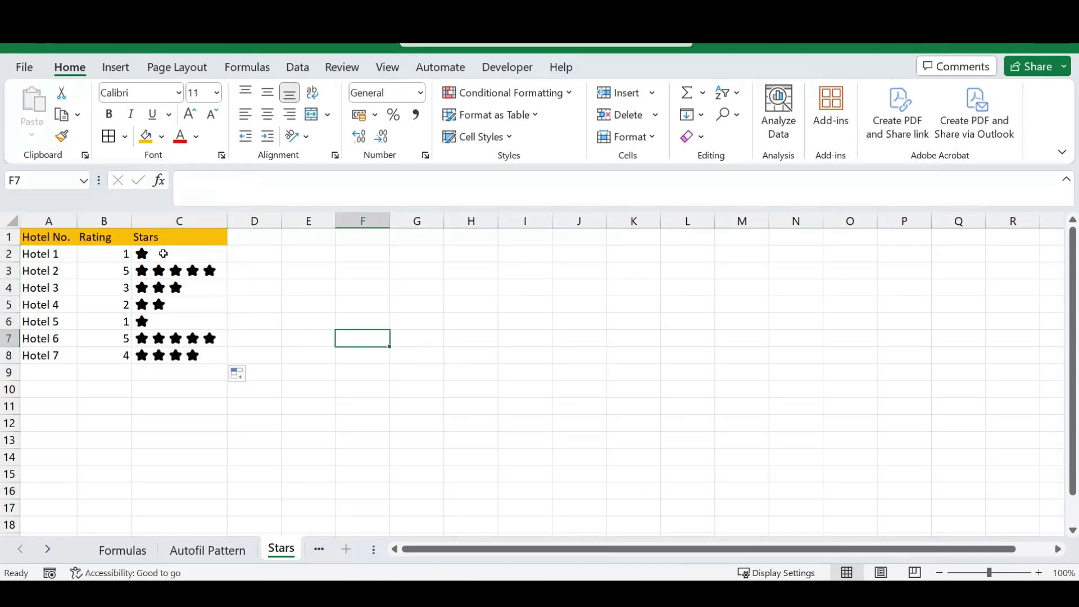
# Select the star cells C2:C8, then reselect the first rating cell C2.
pyautogui.moveTo(177, 255); pyautogui.dragTo(155, 367)
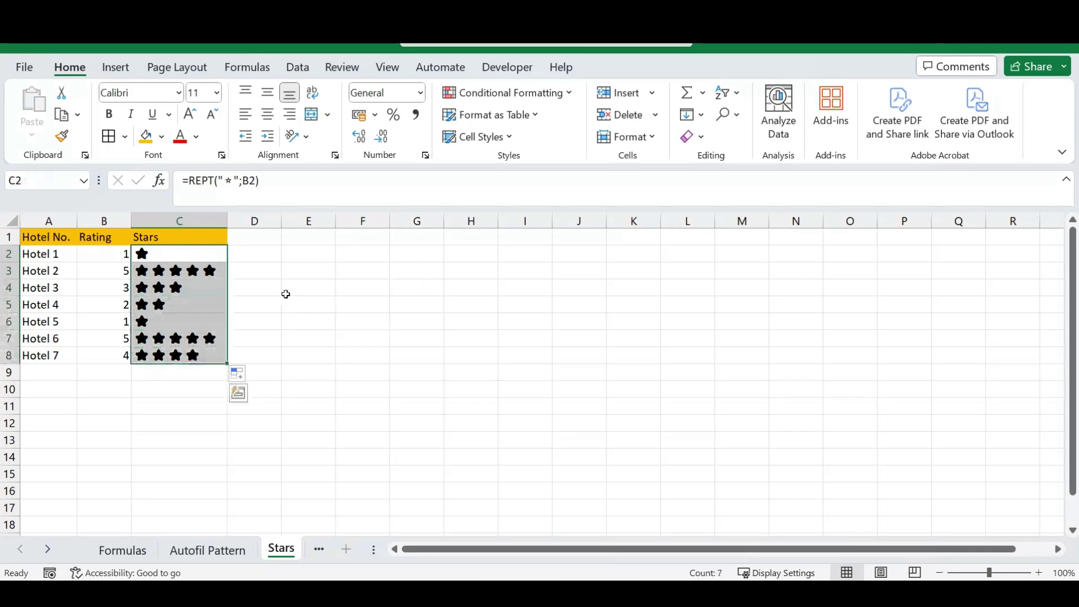
pyautogui.click(255, 256)
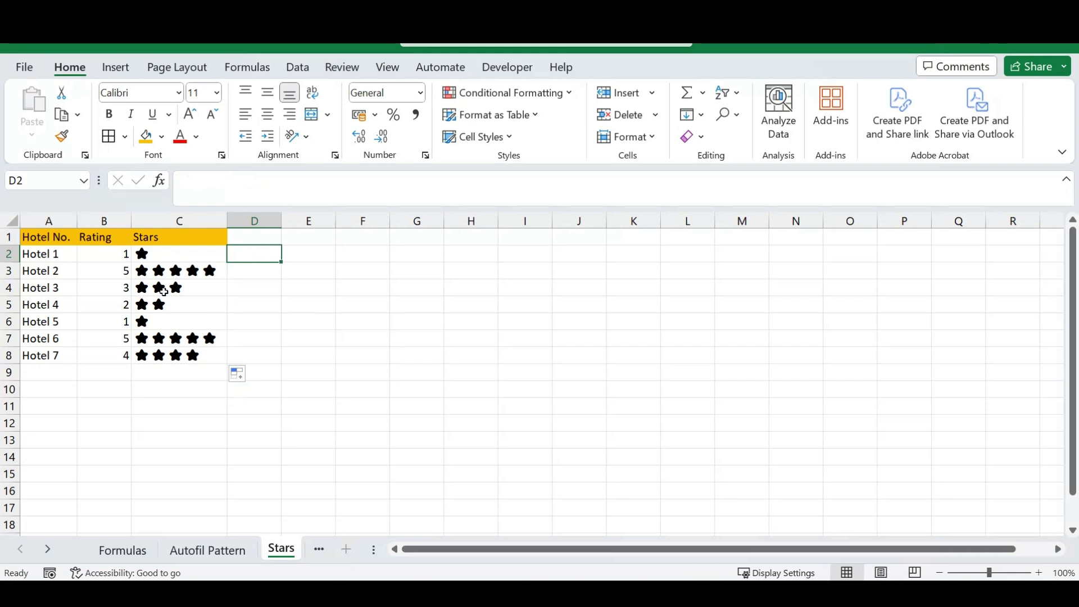
pyautogui.click(172, 259)
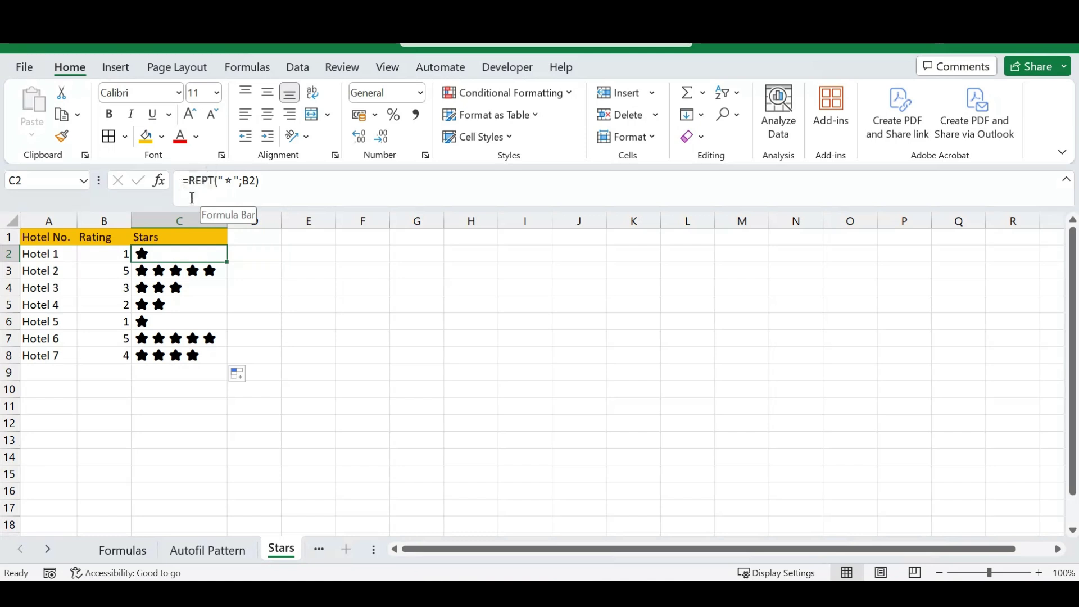
# Inspect the "★" text and B2 count arguments of =REPT("★";B2), leaving it unchanged.
pyautogui.click(212, 184)
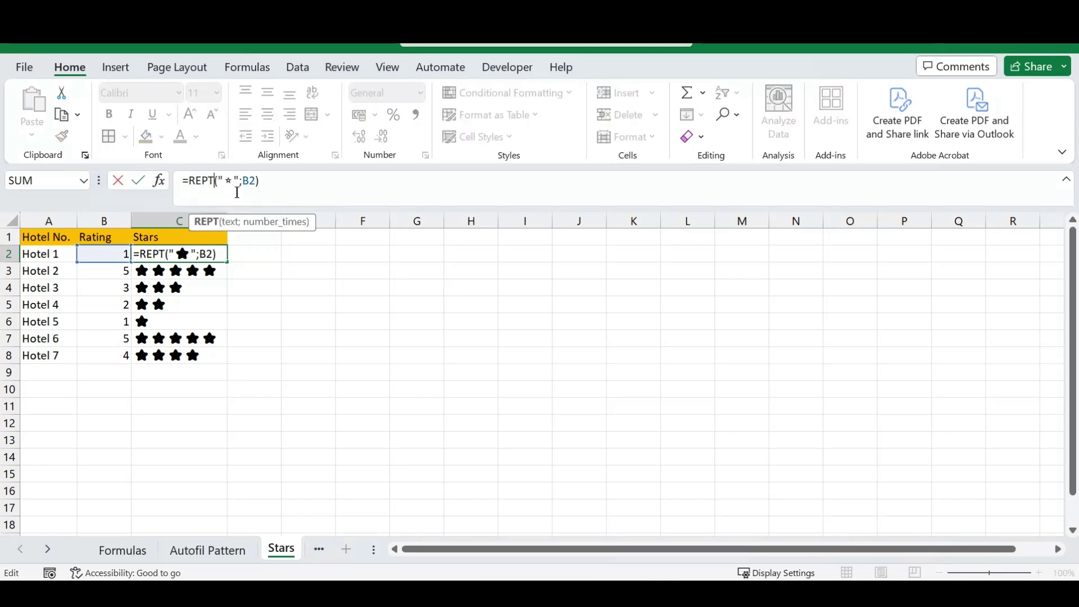
pyautogui.click(234, 184)
pyautogui.click(248, 182)
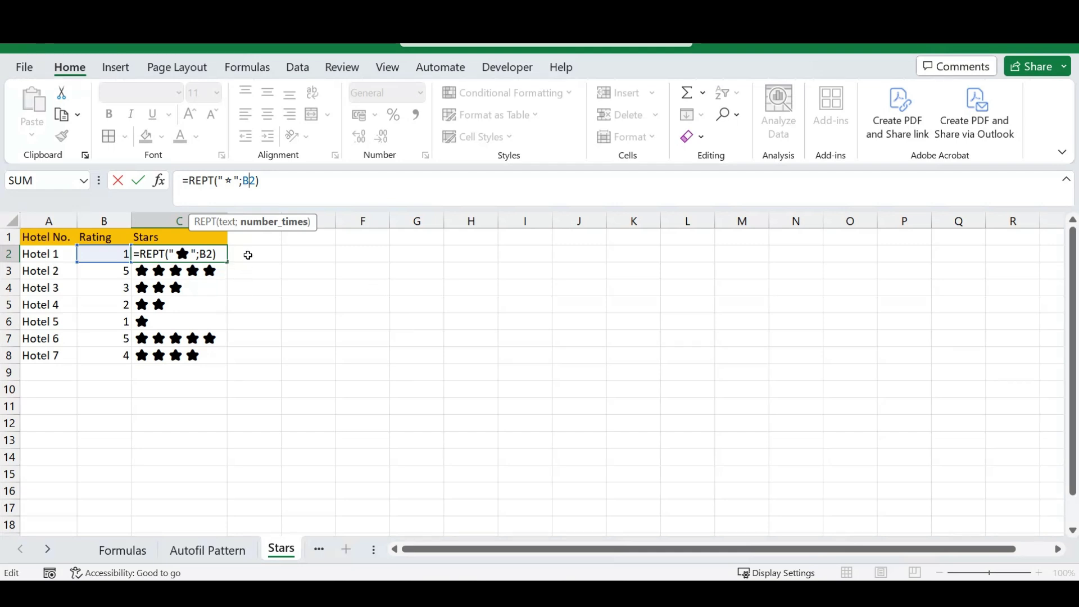
pyautogui.press('Return')
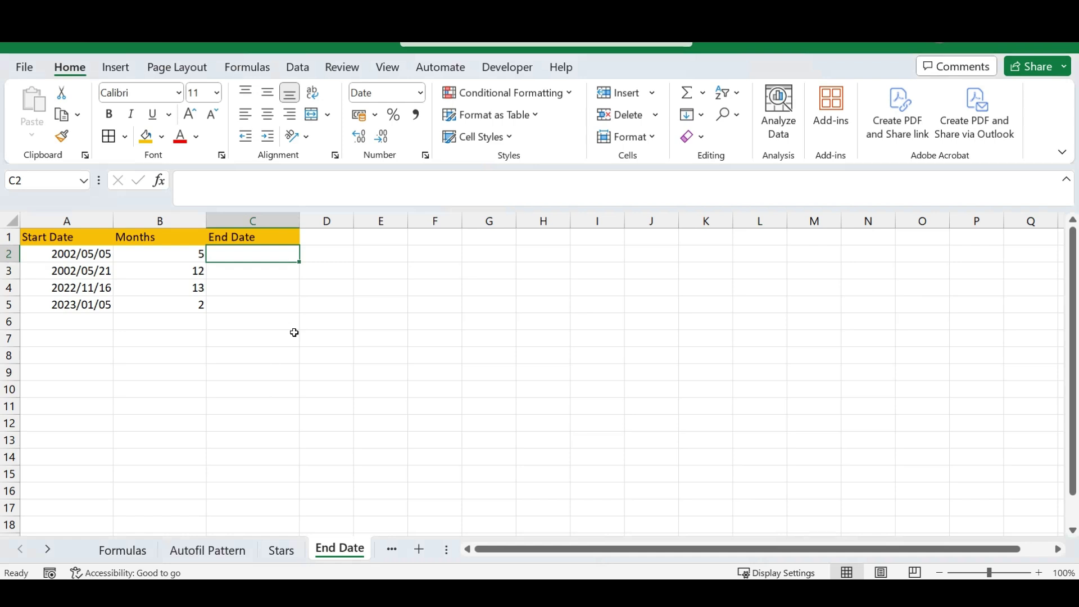
pyautogui.click(79, 325)
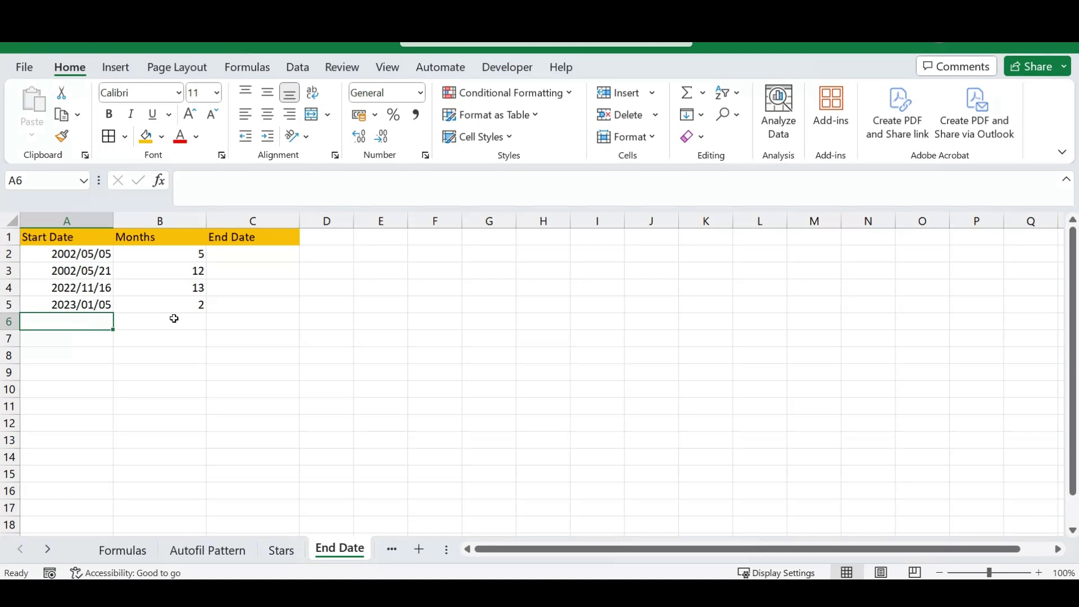
pyautogui.doubleClick(253, 261)
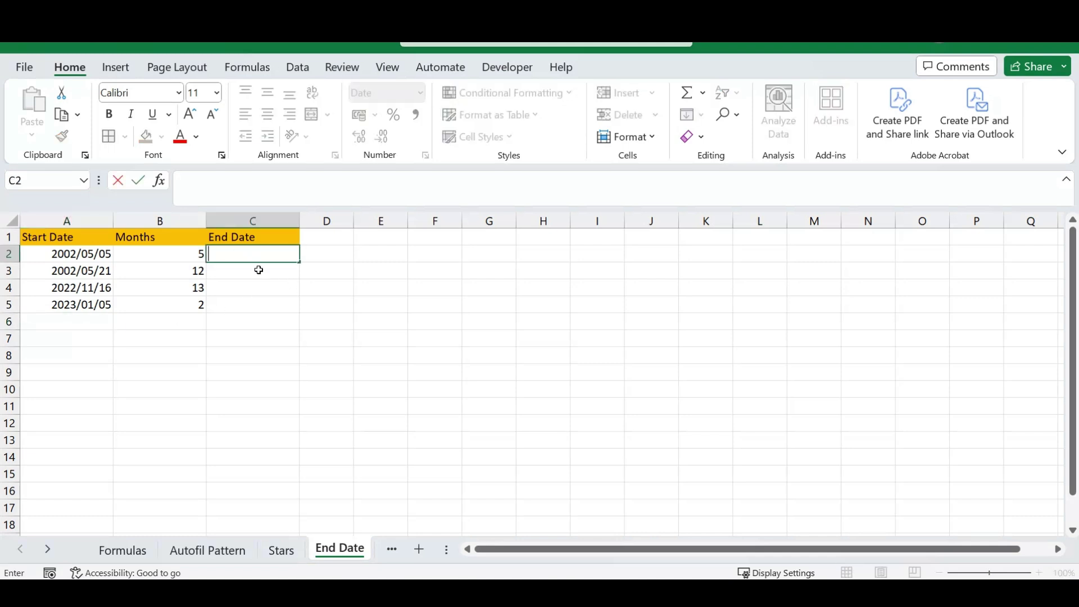
pyautogui.write('2002/10/05')
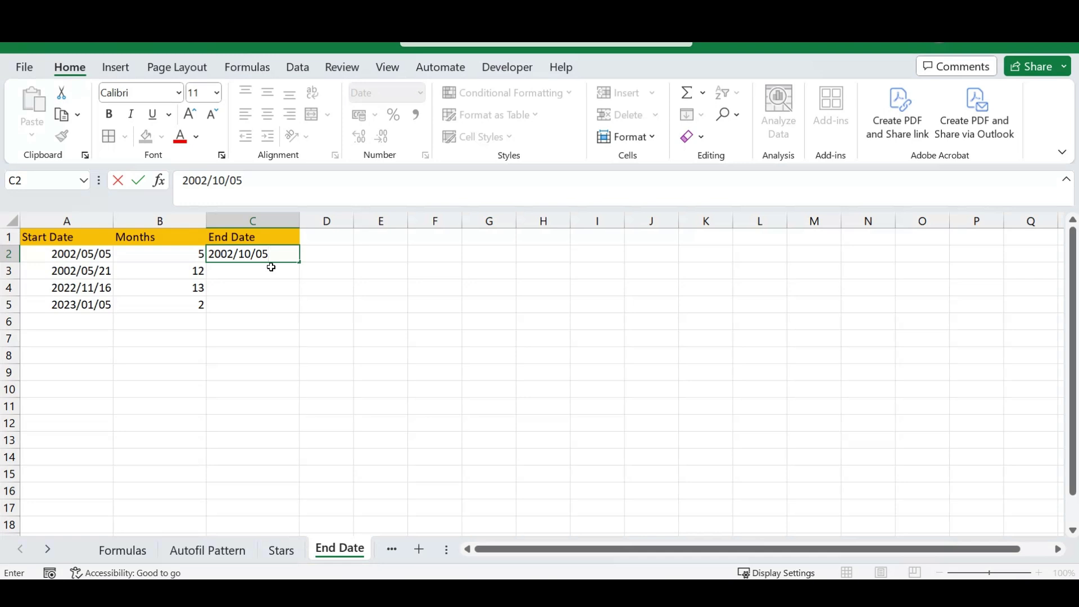
pyautogui.press('Return')
pyautogui.press('Up')
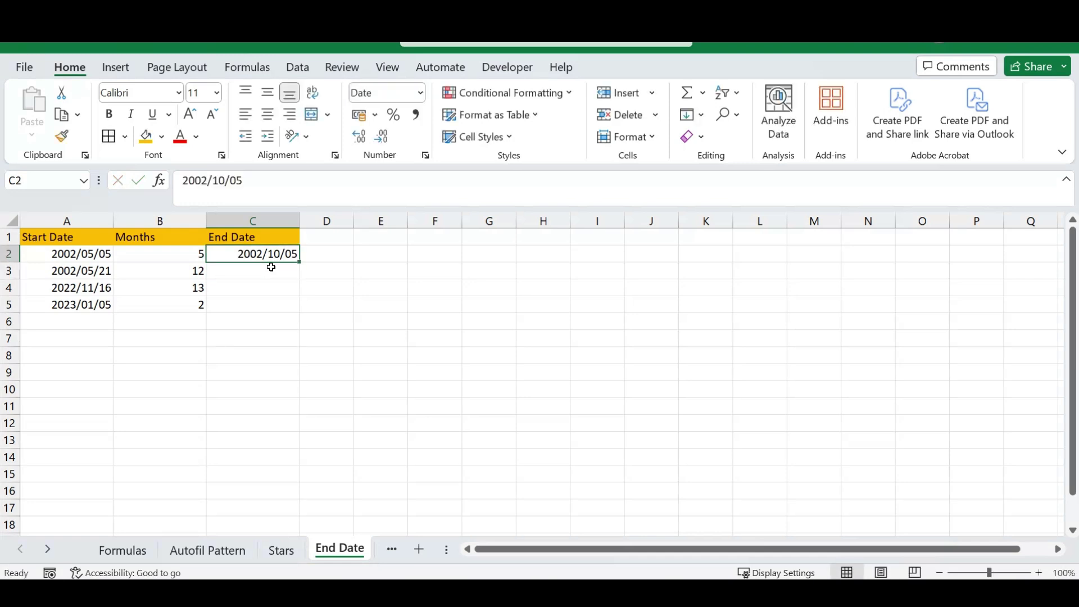
pyautogui.press('Delete')
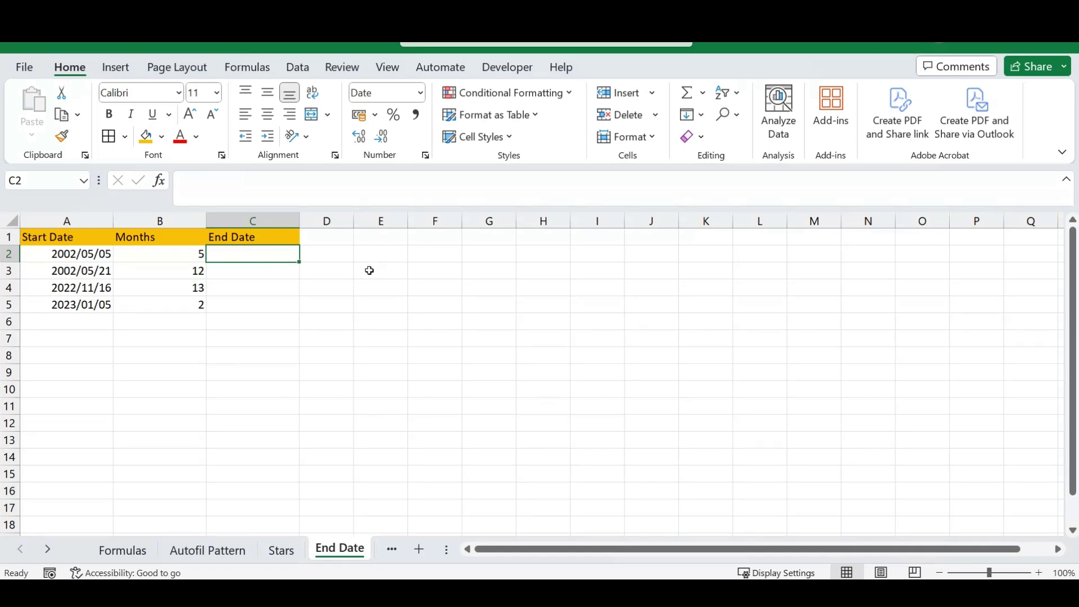
# Enter =EDATE(A2;B2) in C2 to add B2's months to A2's start date.
pyautogui.write('=')
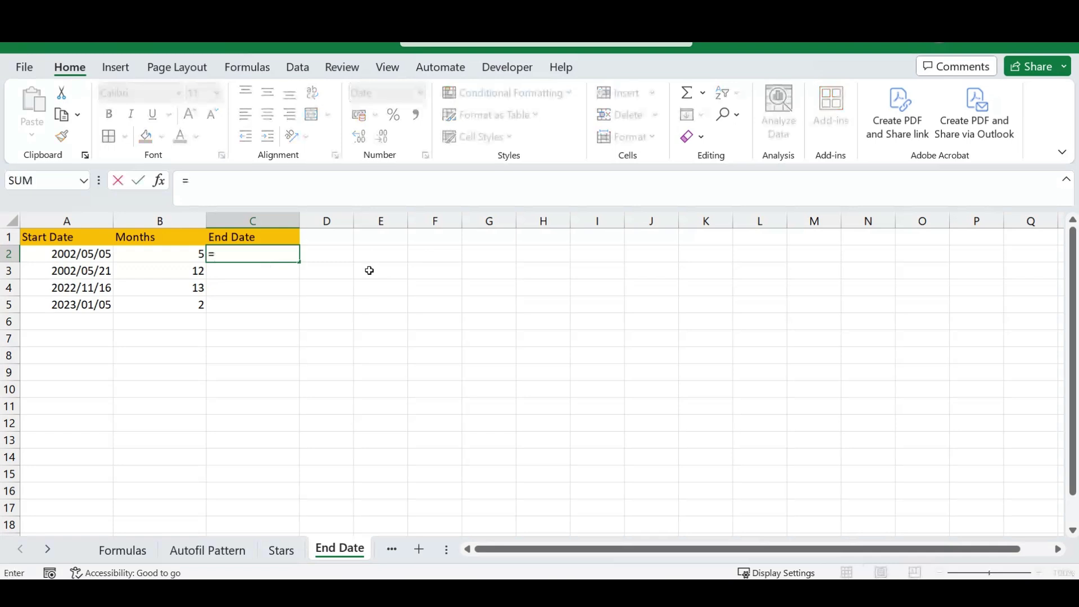
pyautogui.write('edate')
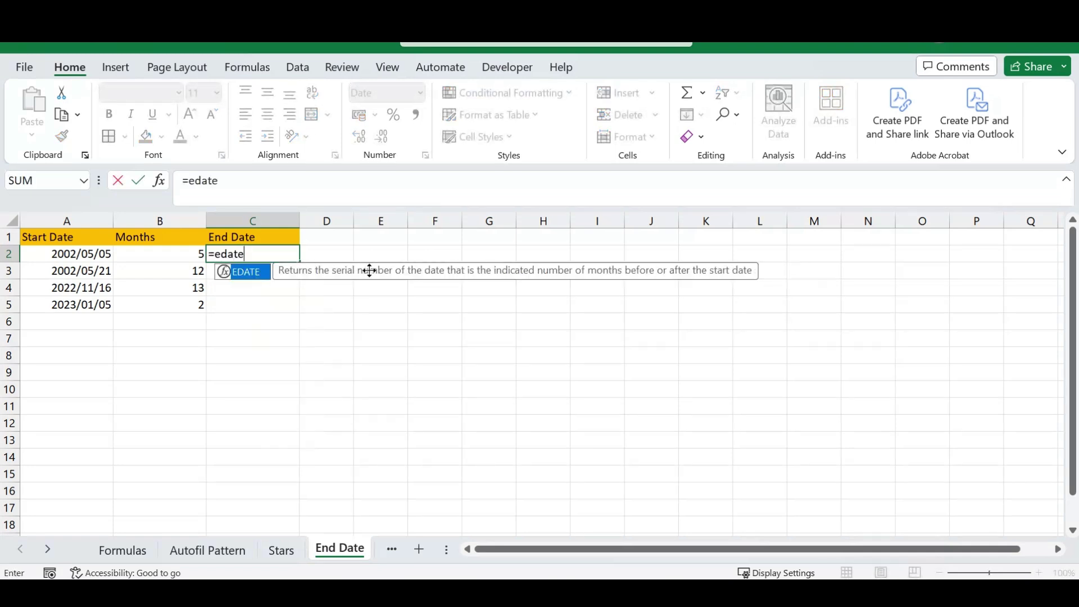
pyautogui.write('(')
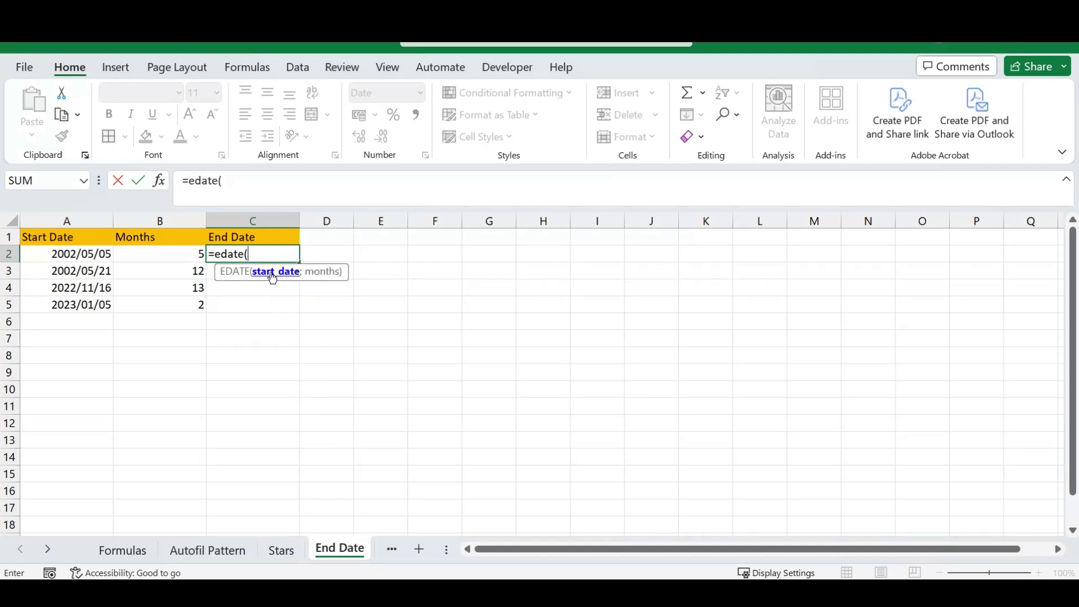
pyautogui.click(86, 256)
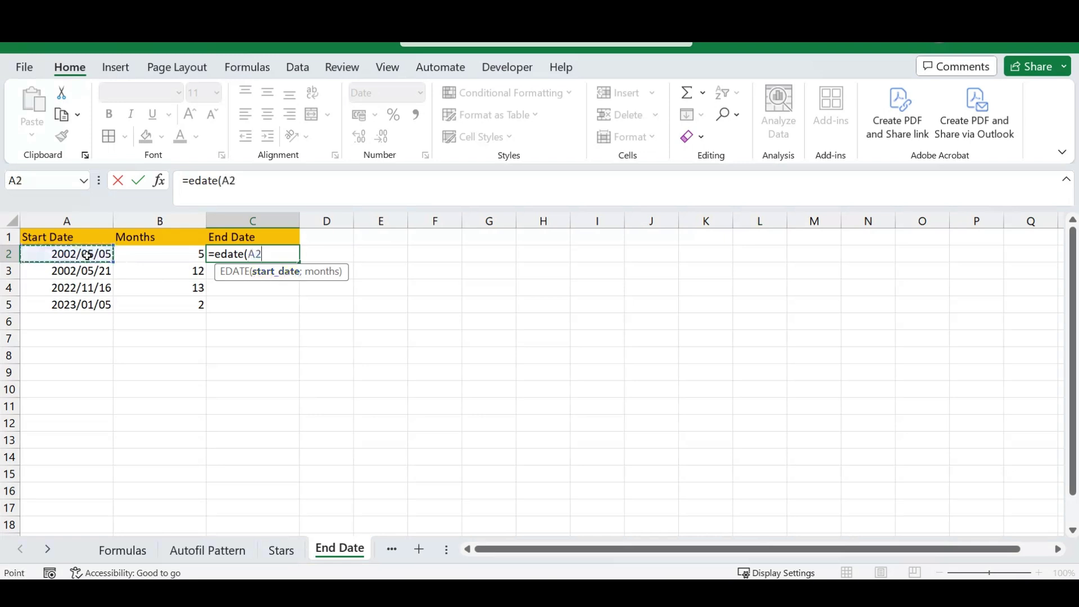
pyautogui.write(';')
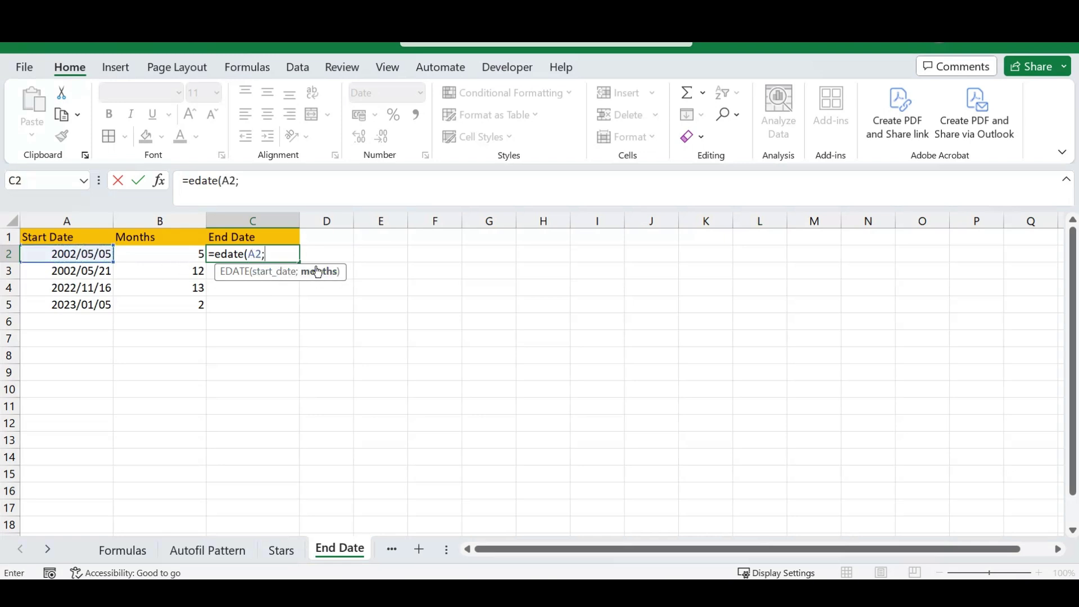
pyautogui.click(167, 256)
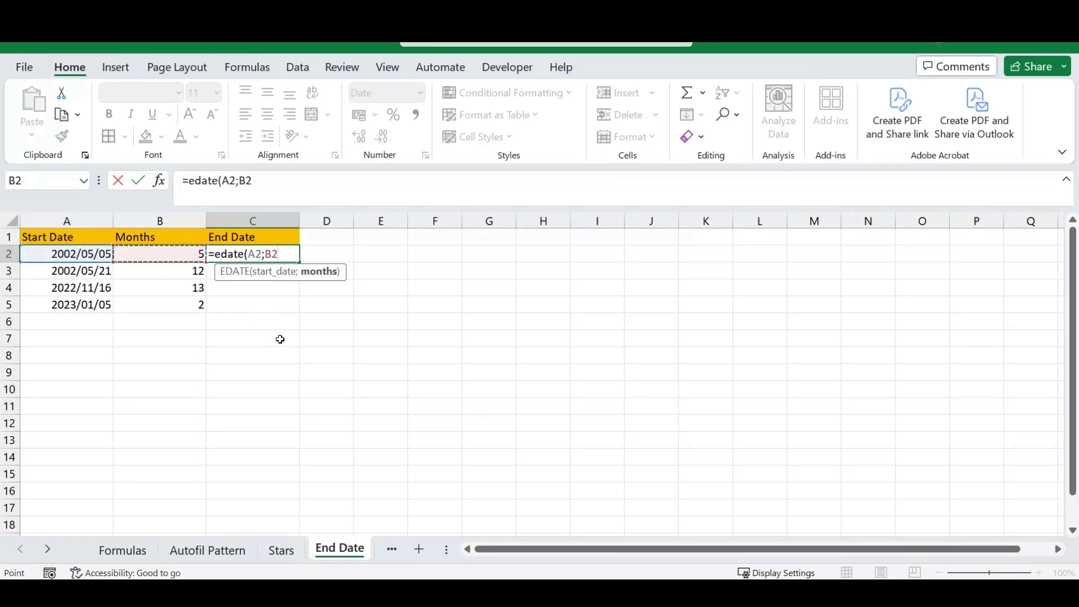
pyautogui.write(')')
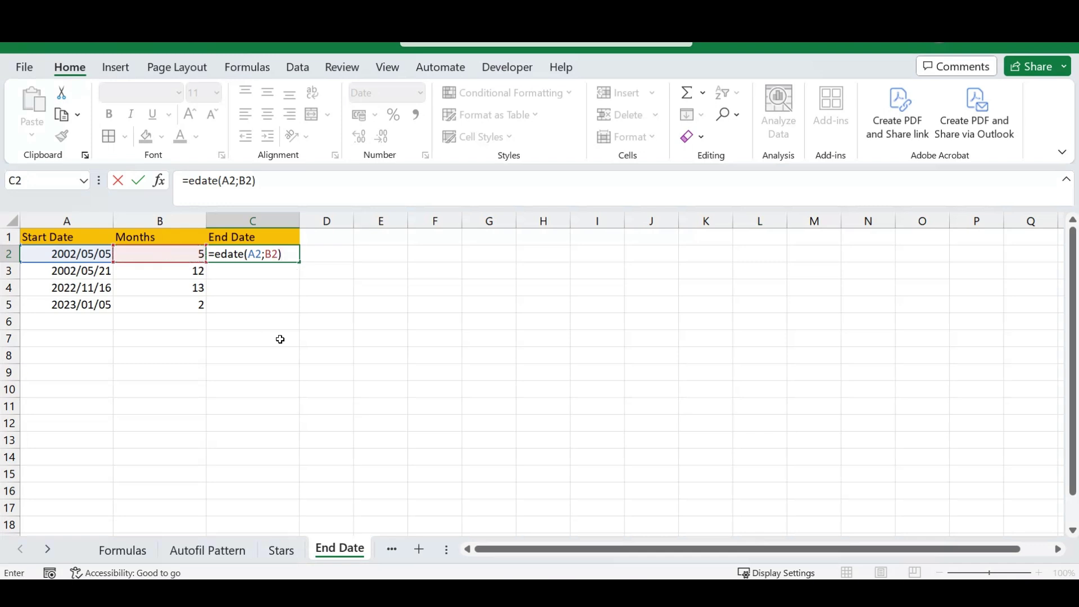
pyautogui.press('Return')
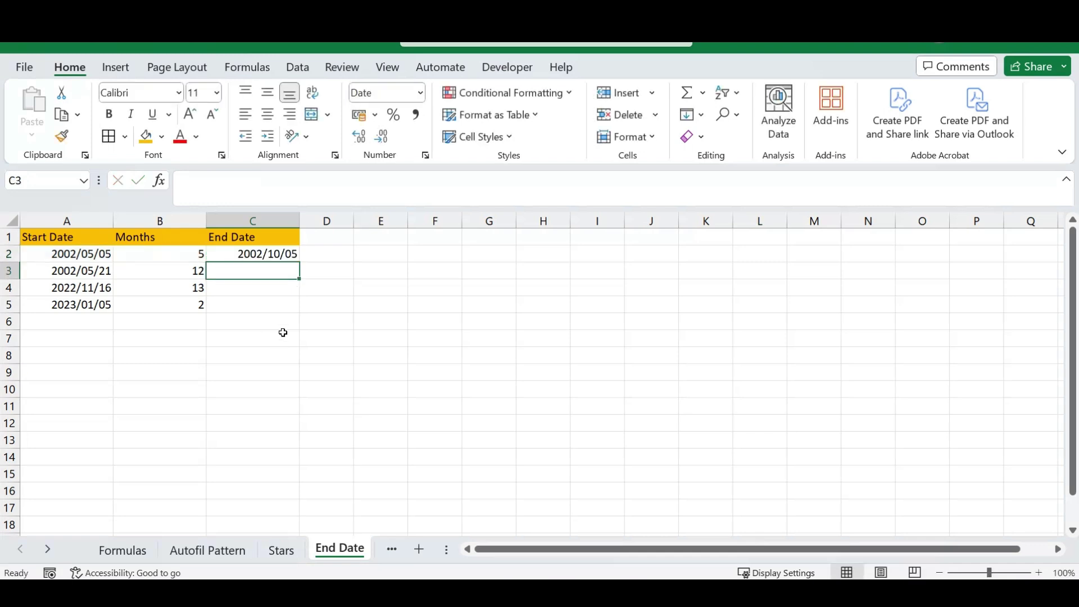
# Copy the C2 EDATE formula down to C5 and deselect the end dates.
pyautogui.click(282, 258)
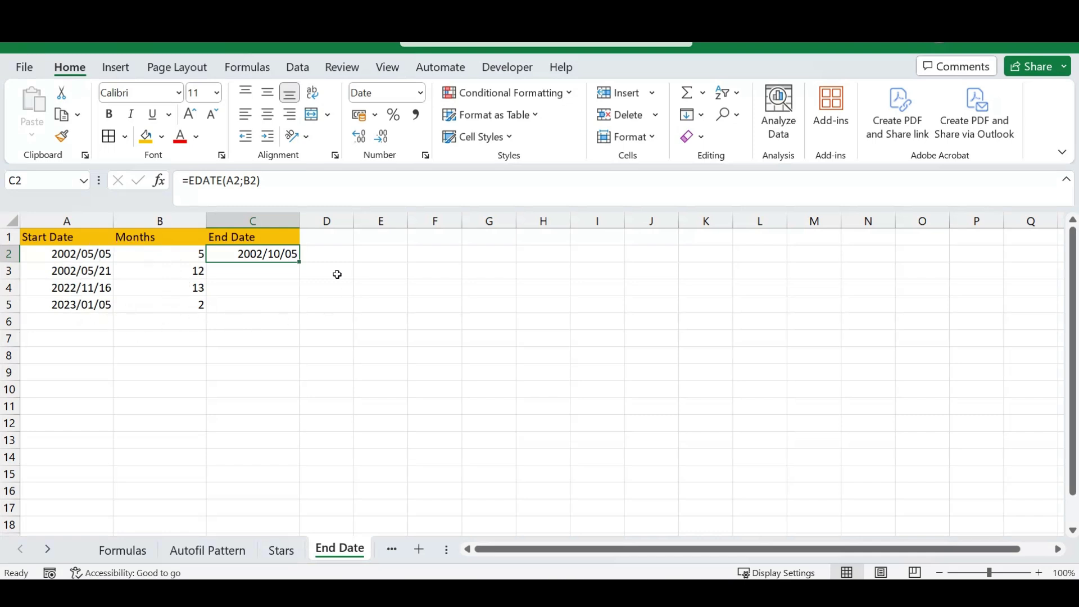
pyautogui.doubleClick(300, 262)
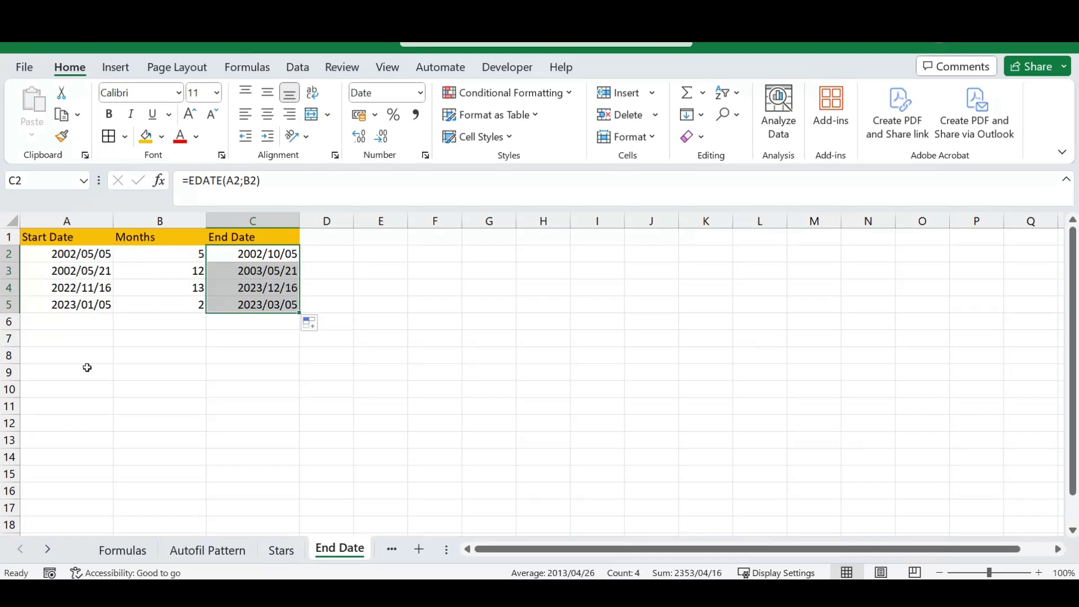
pyautogui.click(310, 285)
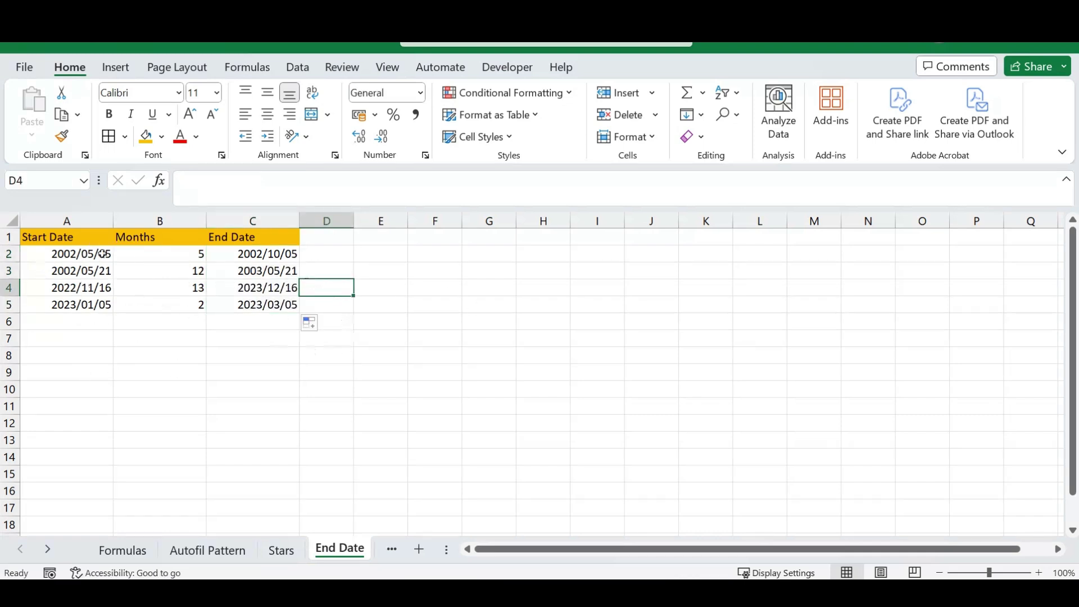
pyautogui.click(365, 281)
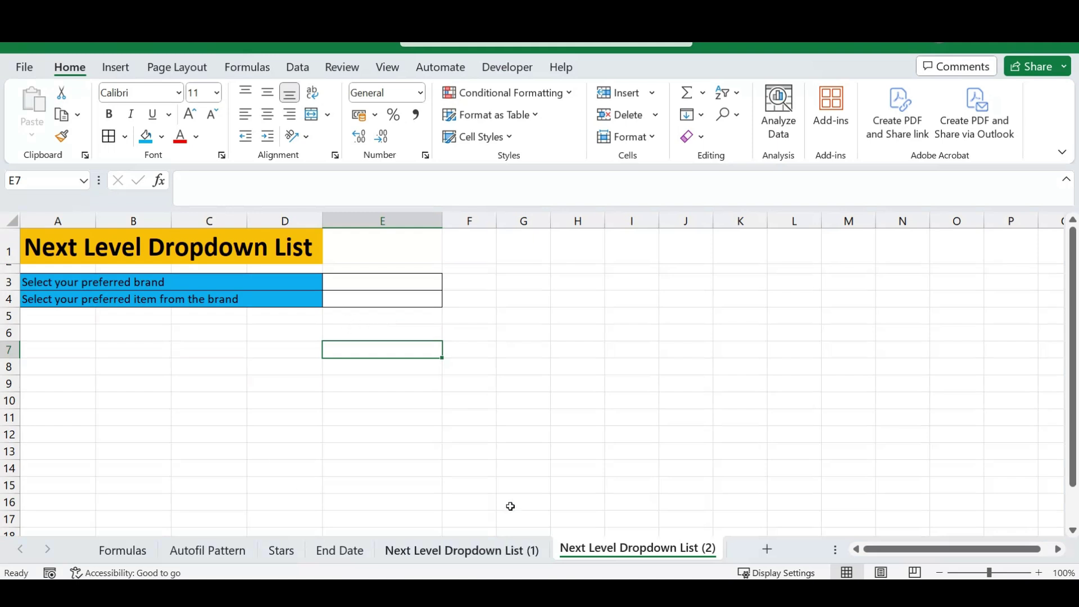
# Switch to the Next Level Dropdown List (1) sheet and select empty cell E2.
pyautogui.click(464, 554)
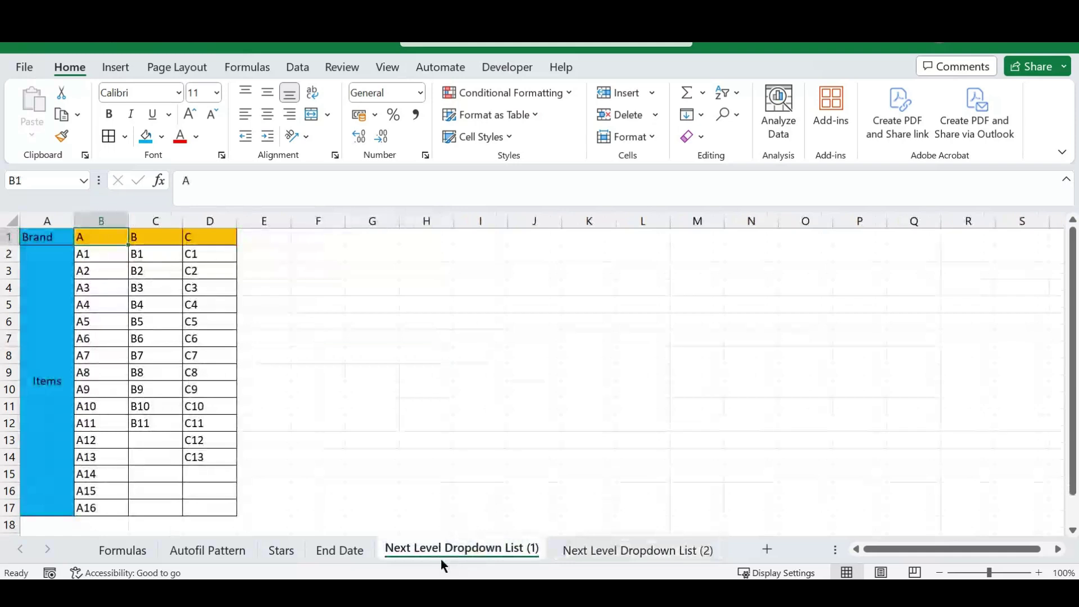
pyautogui.click(314, 290)
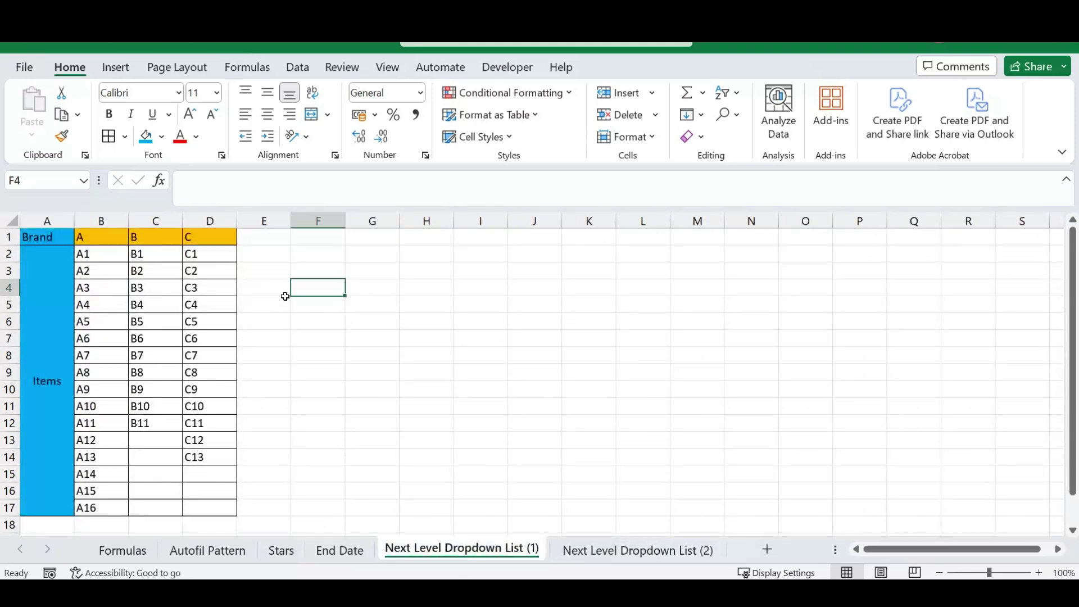
pyautogui.click(258, 257)
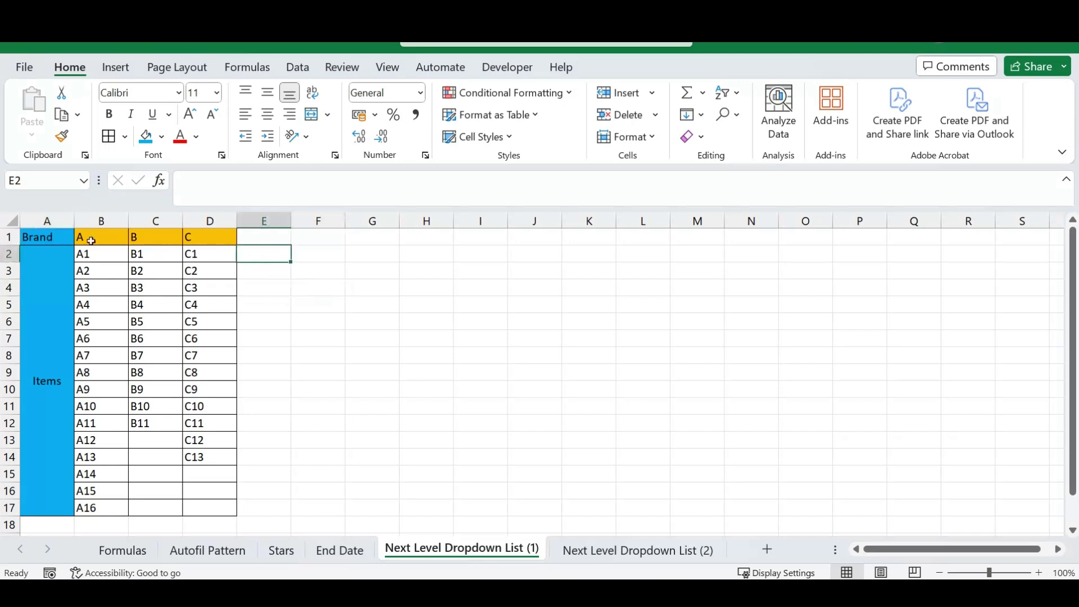
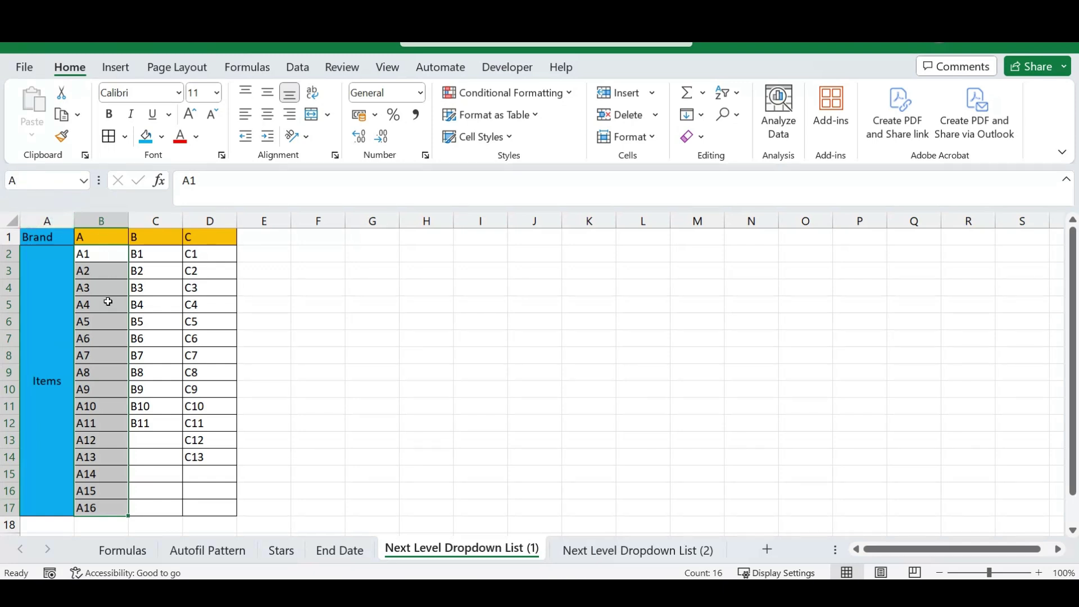
# Name brand A's item range B2:B17 'A' using the Name Box.
pyautogui.click(95, 349)
pyautogui.moveTo(100, 253); pyautogui.dragTo(104, 510)
pyautogui.click(22, 179)
pyautogui.write('A')
pyautogui.press('Return')
# Name brand B's item range C2:C17 'B'.
pyautogui.click(147, 253)
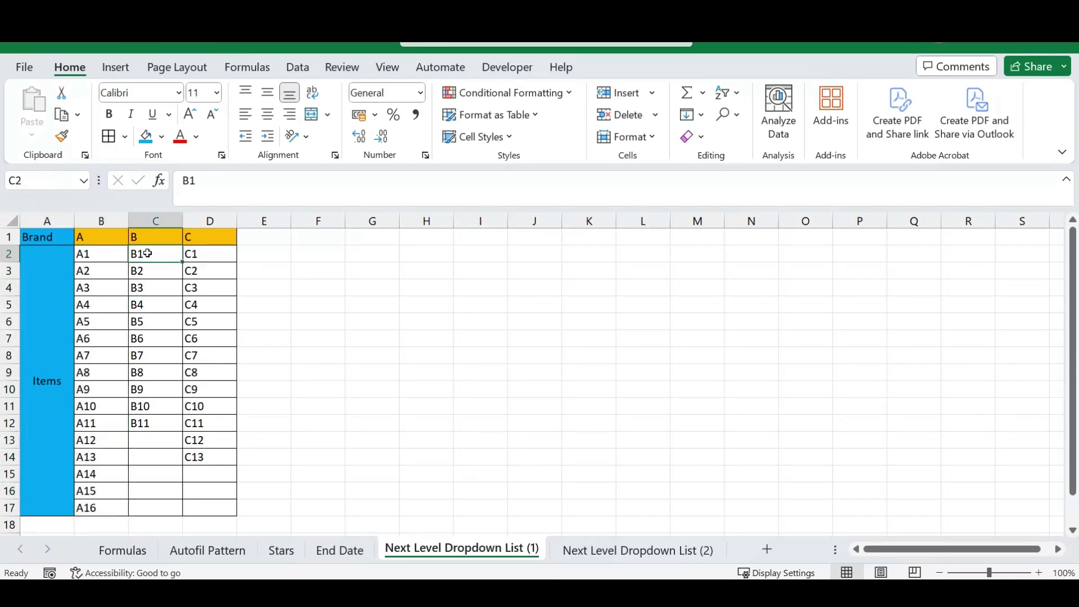
pyautogui.moveTo(147, 253); pyautogui.dragTo(151, 508)
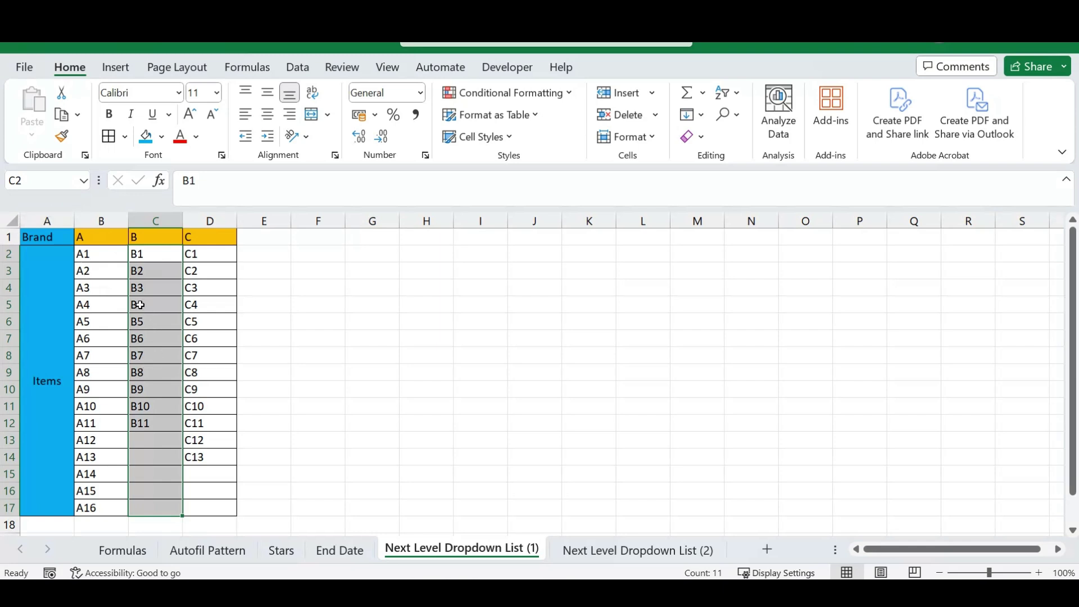
pyautogui.click(34, 179)
pyautogui.write('B')
# Name brand C's item range D2:D17 'C', reselecting and retyping the name to confirm it.
pyautogui.moveTo(206, 254); pyautogui.dragTo(212, 509)
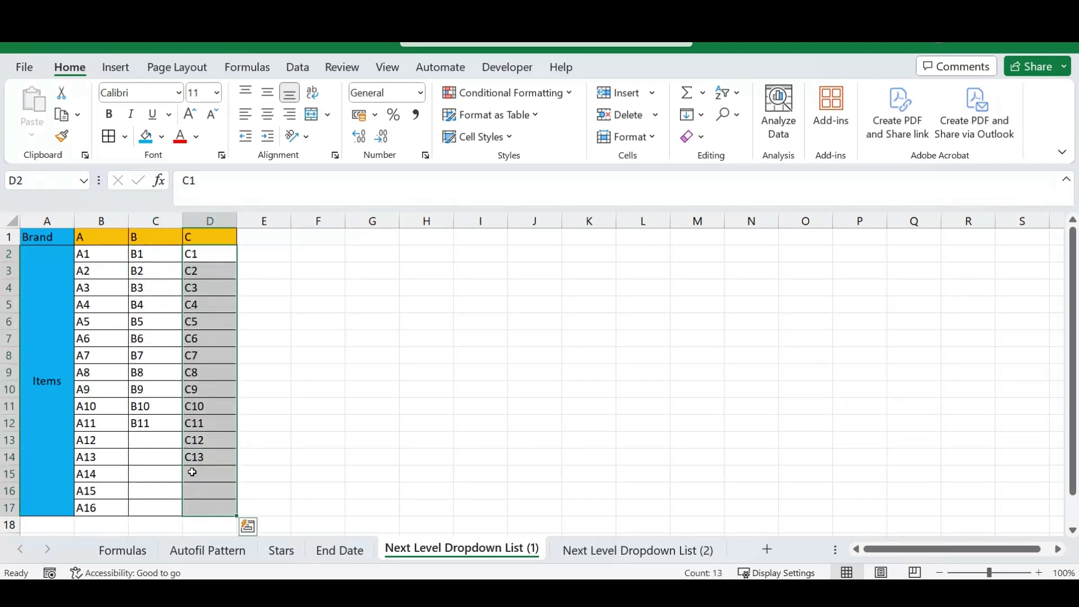
pyautogui.click(31, 180)
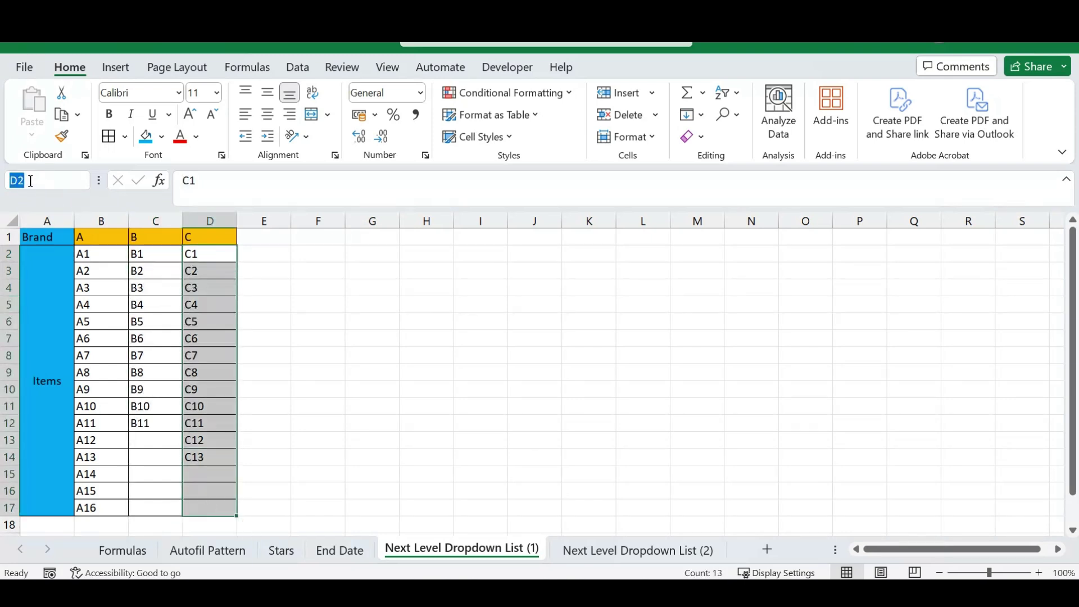
pyautogui.write('C')
pyautogui.press('Return')
pyautogui.click(267, 355)
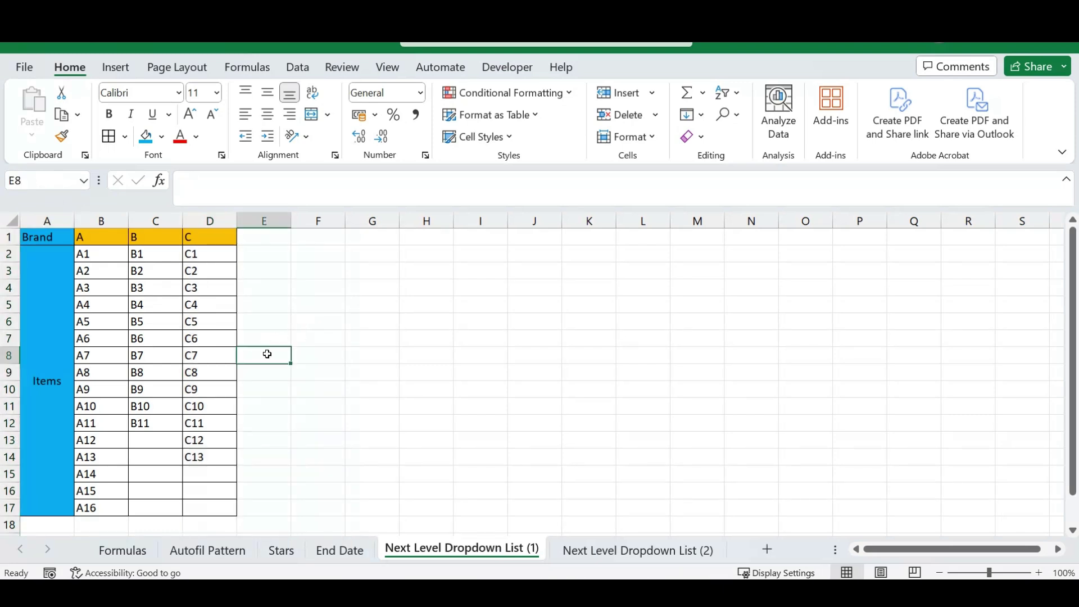
pyautogui.moveTo(196, 253); pyautogui.dragTo(208, 513)
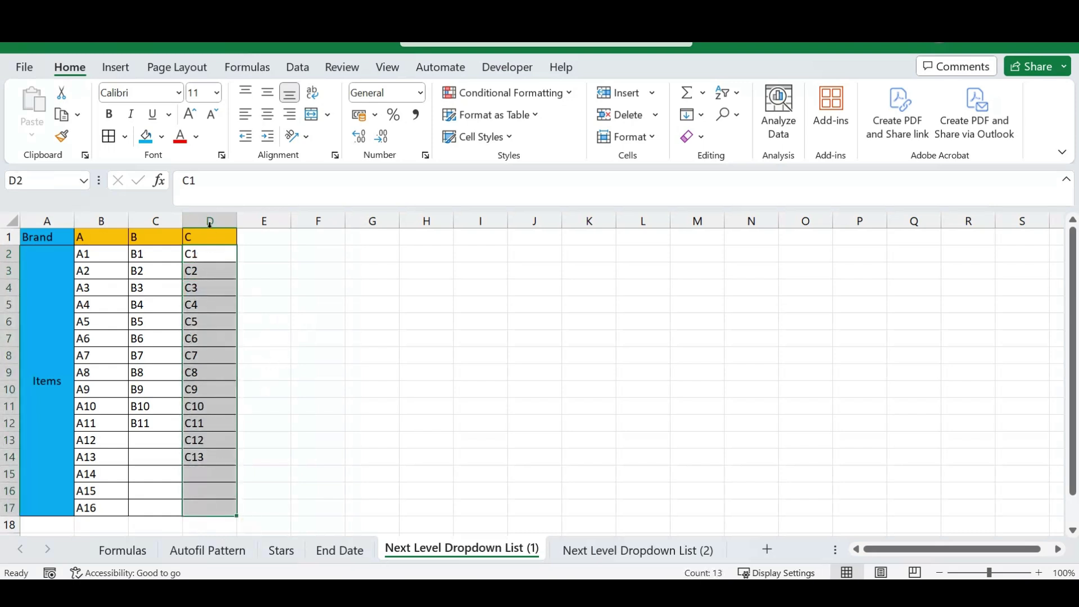
pyautogui.click(204, 259)
pyautogui.click(203, 321)
pyautogui.click(200, 406)
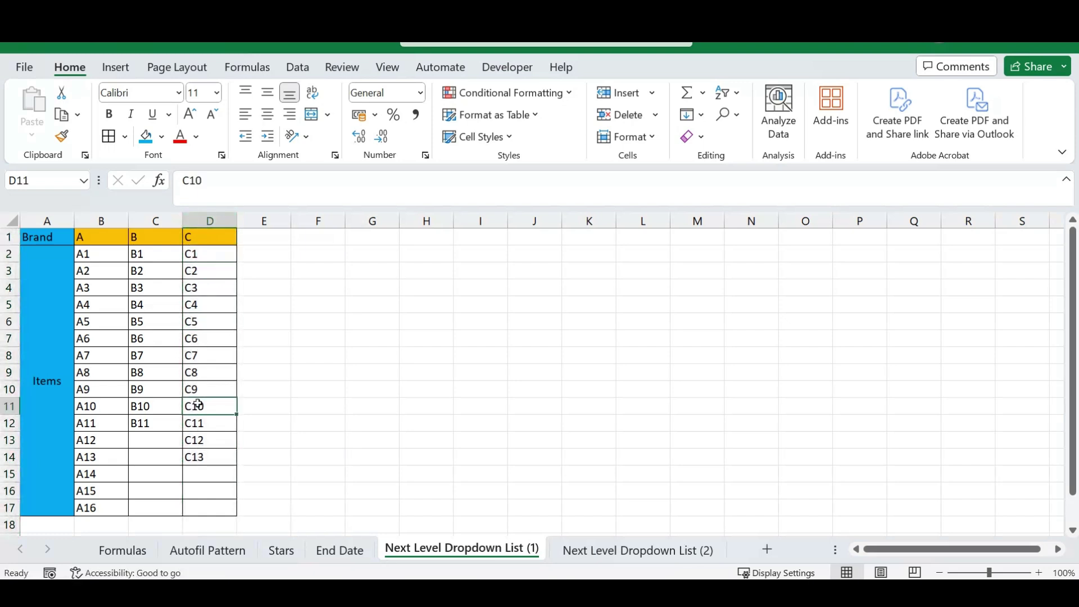
pyautogui.moveTo(205, 257); pyautogui.dragTo(212, 513)
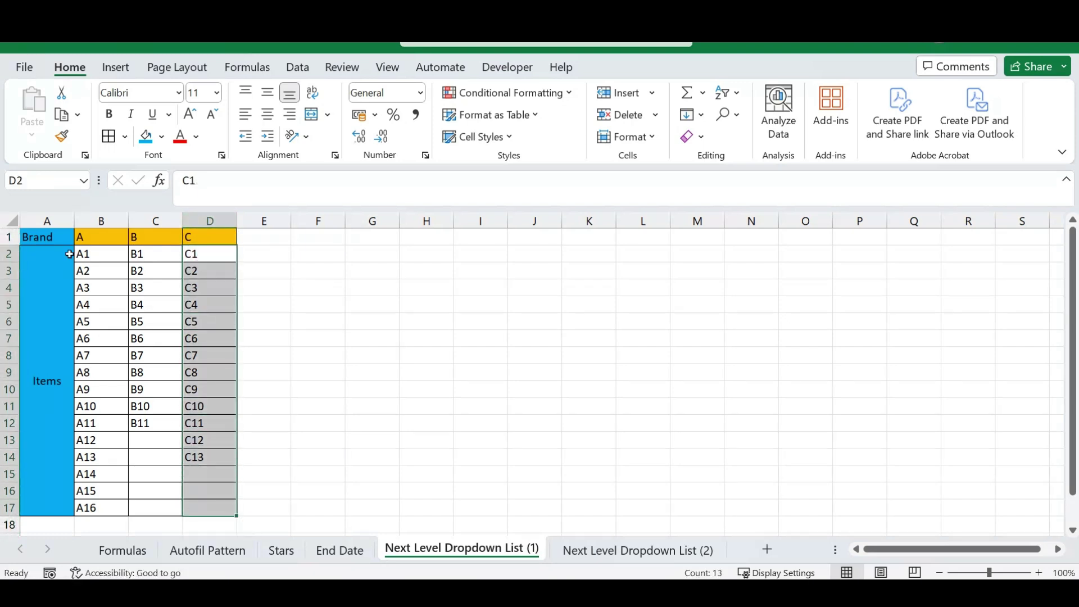
pyautogui.click(24, 178)
pyautogui.write('C')
pyautogui.hotkey('ctrl', 'z')
pyautogui.write('C')
pyautogui.press('Return')
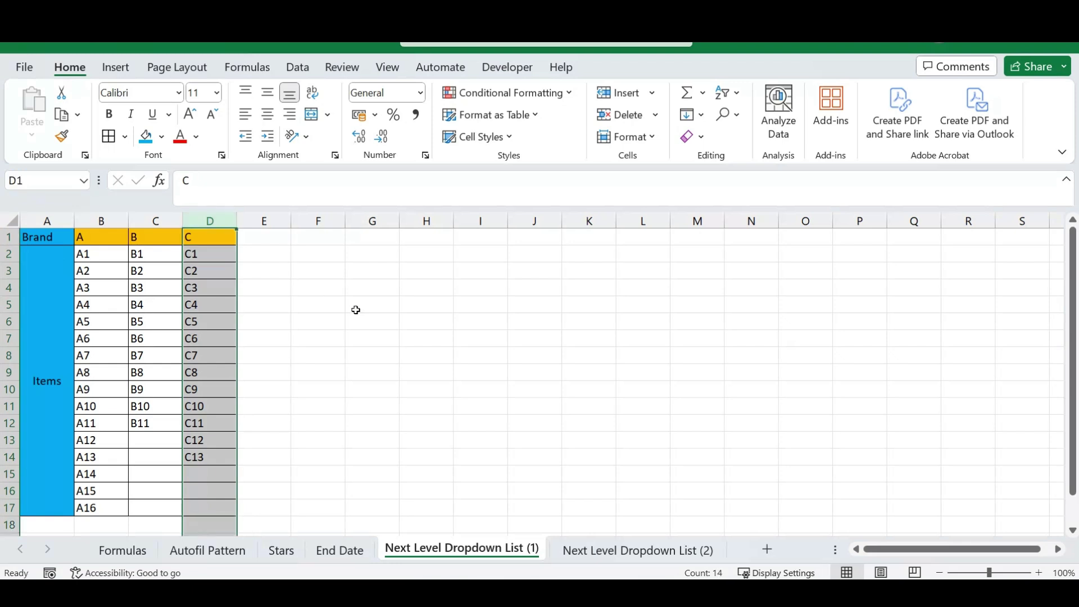
pyautogui.click(312, 323)
pyautogui.click(213, 255)
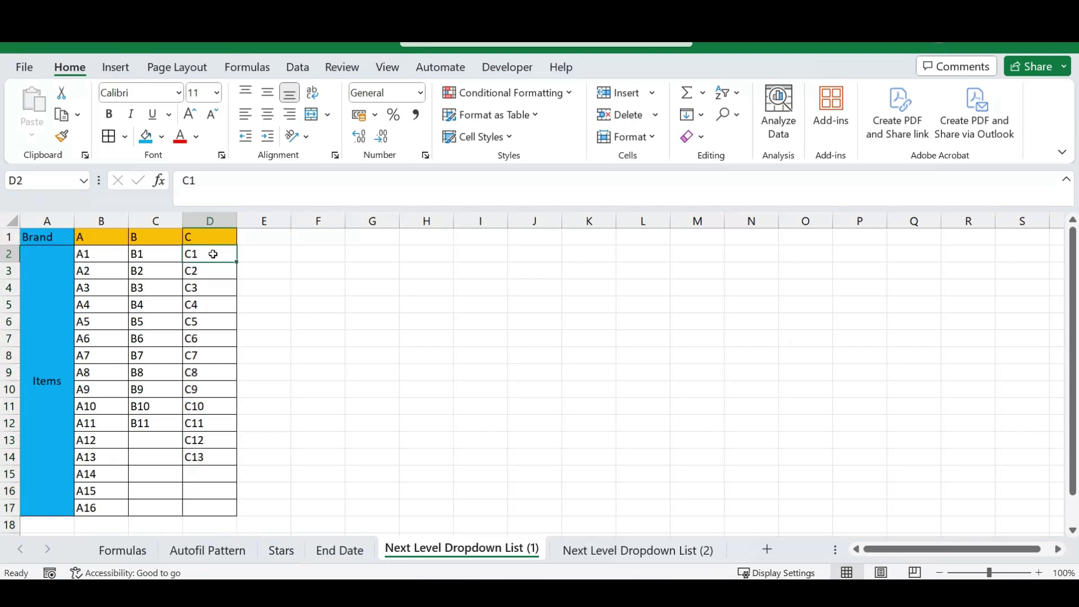
pyautogui.click(319, 316)
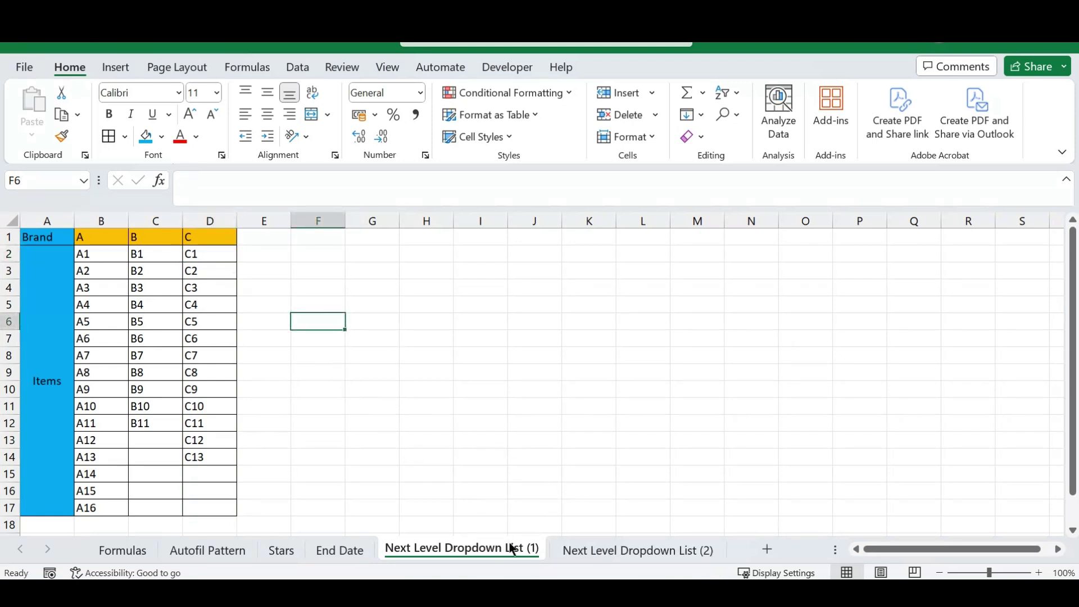
# Give E3 on sheet (2) a List validation sourced from sheet (1)'s headers B1:D1.
pyautogui.click(655, 550)
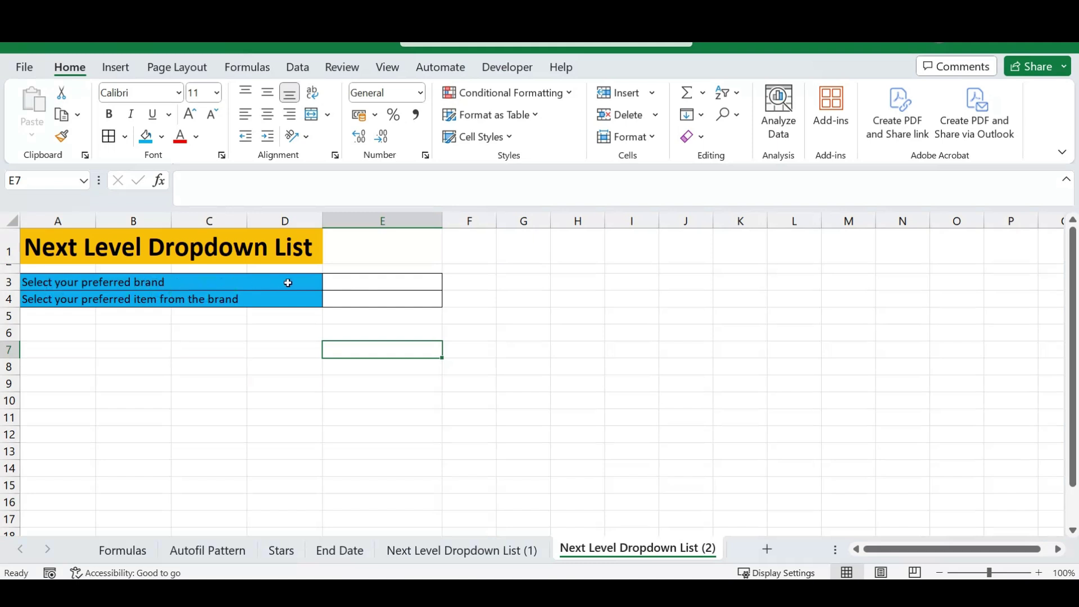
pyautogui.click(366, 285)
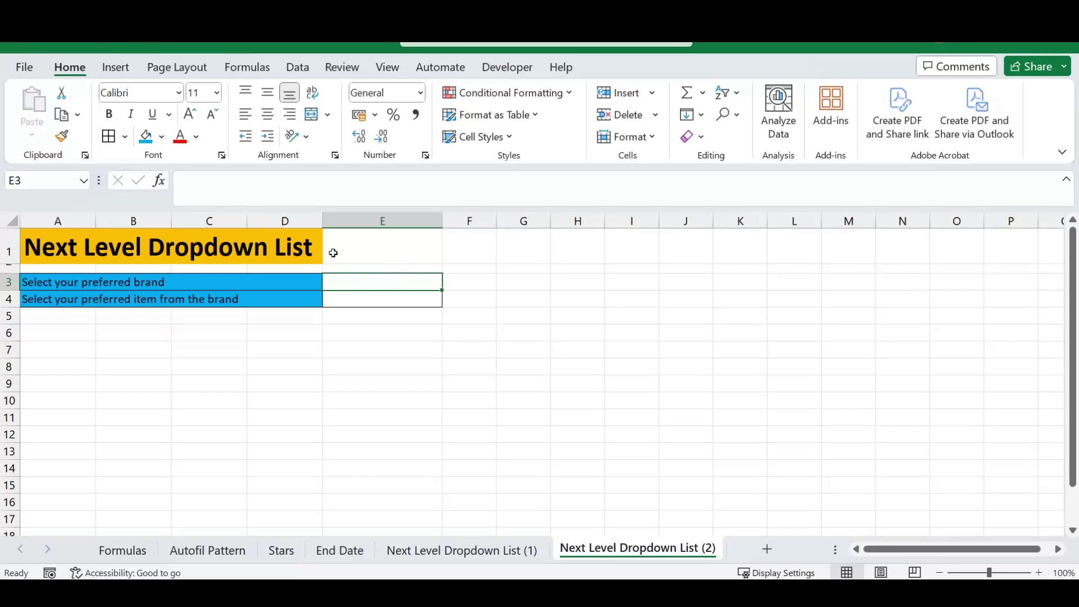
pyautogui.click(298, 67)
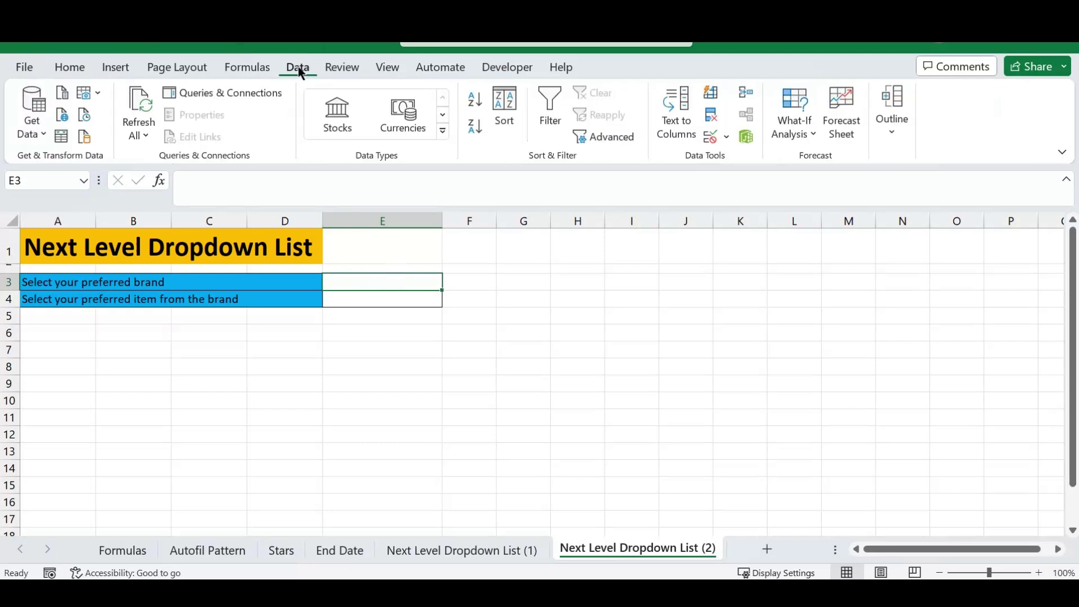
pyautogui.click(727, 137)
pyautogui.click(761, 160)
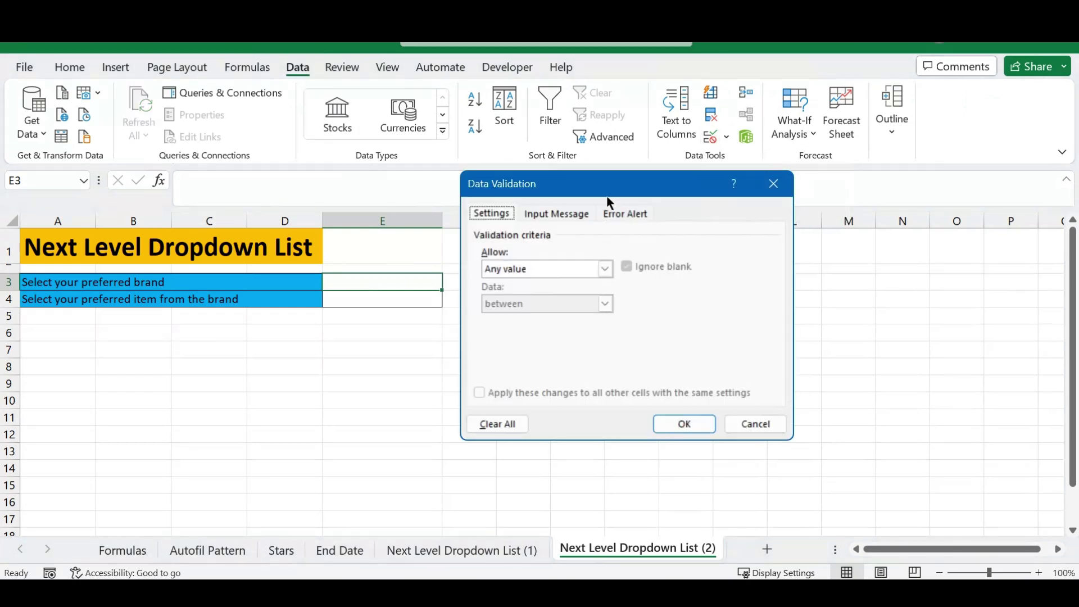
pyautogui.moveTo(609, 185); pyautogui.dragTo(641, 188)
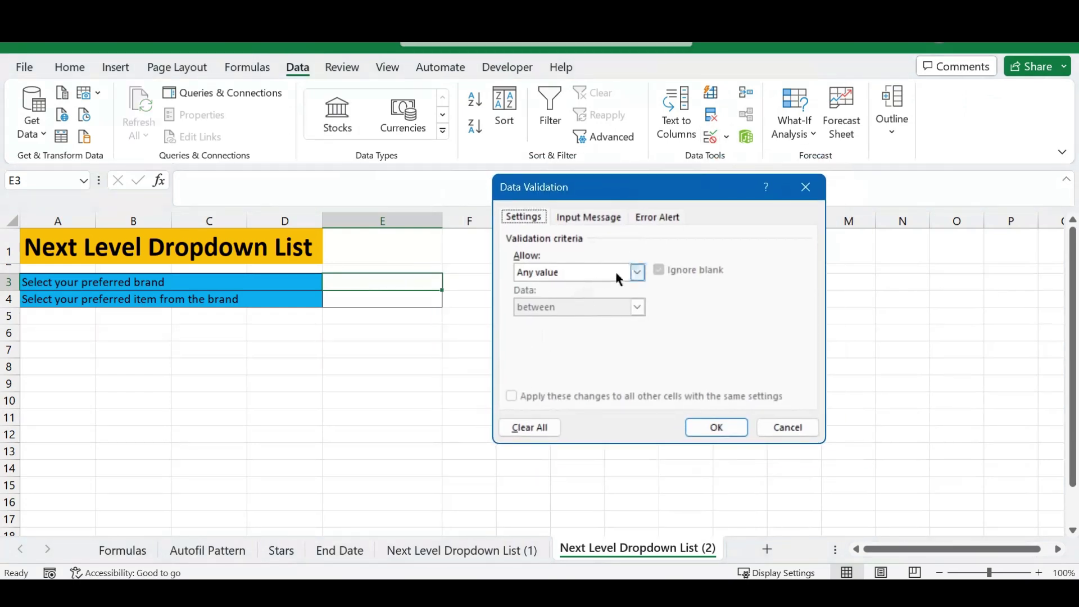
pyautogui.click(634, 272)
pyautogui.click(529, 323)
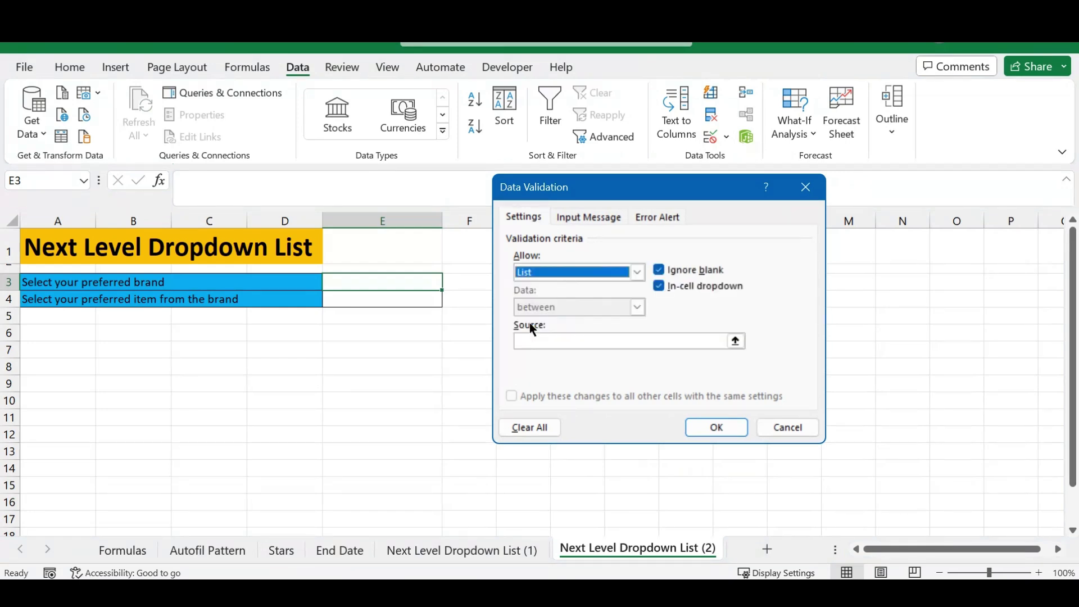
pyautogui.click(534, 339)
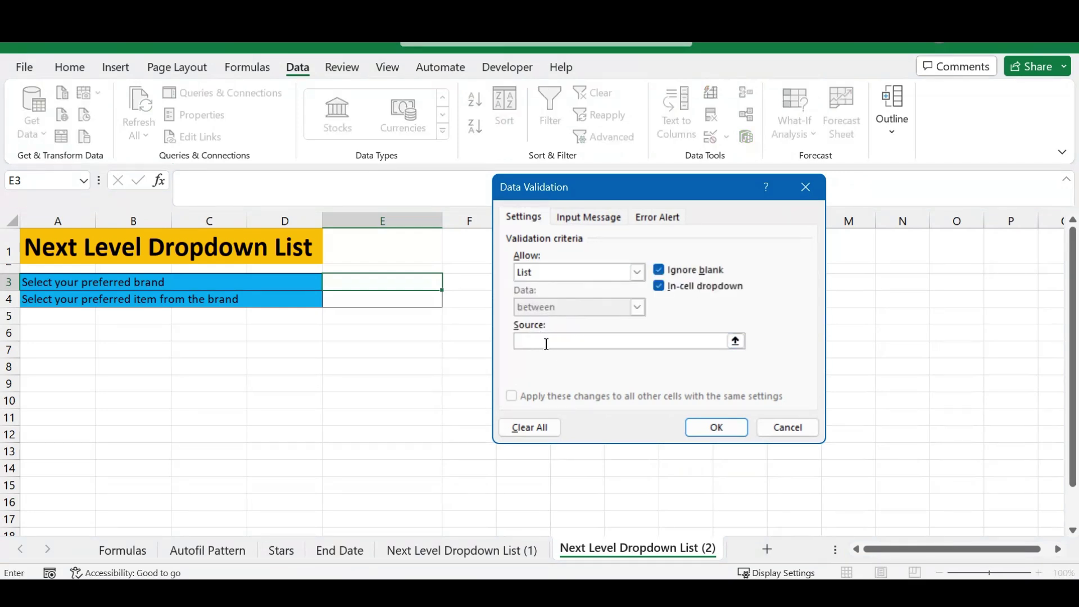
pyautogui.click(457, 550)
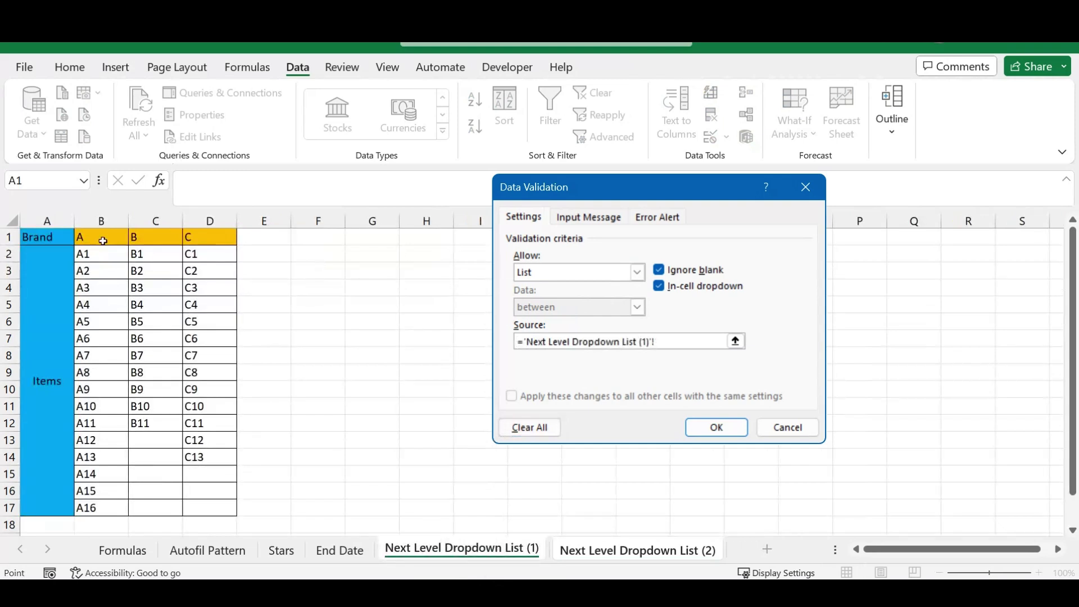
pyautogui.moveTo(103, 241); pyautogui.dragTo(222, 238)
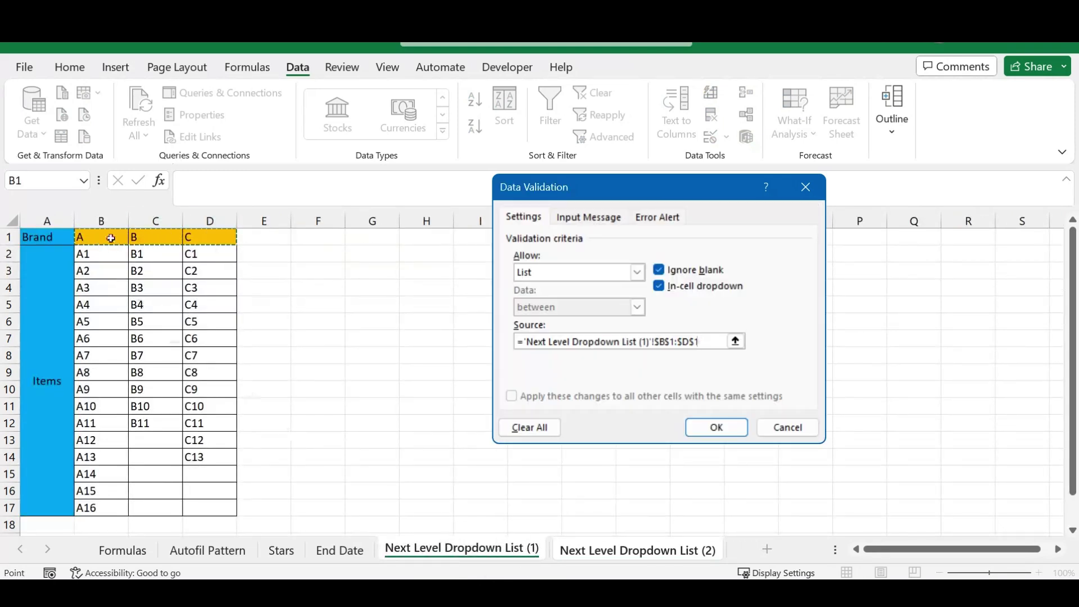
pyautogui.click(717, 427)
# Pick brand B then A from E3's dropdown, and check brand A's items on sheet (1).
pyautogui.click(451, 284)
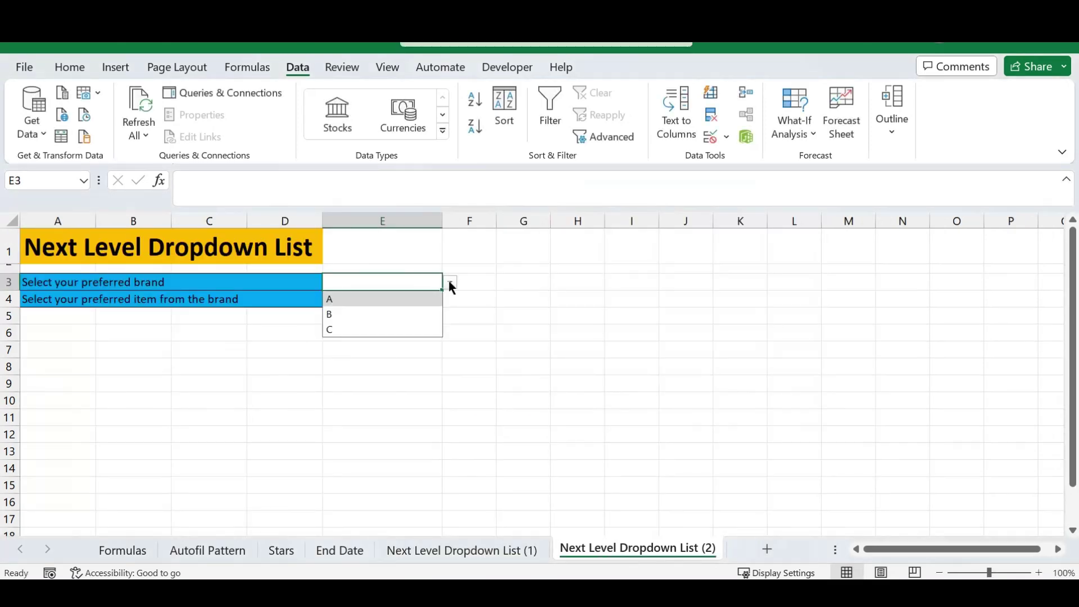
pyautogui.click(346, 315)
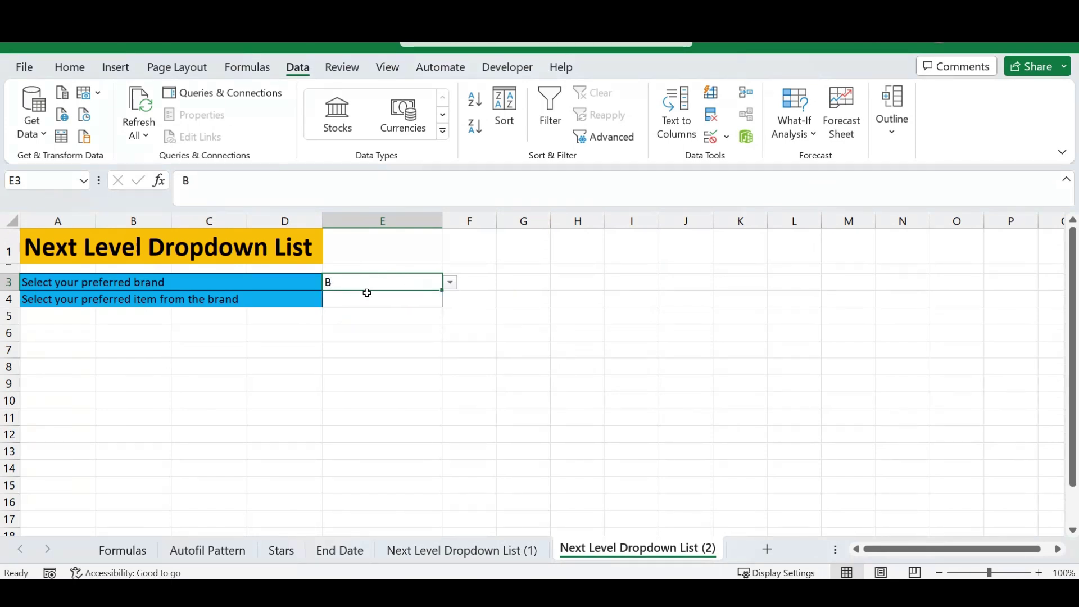
pyautogui.click(451, 283)
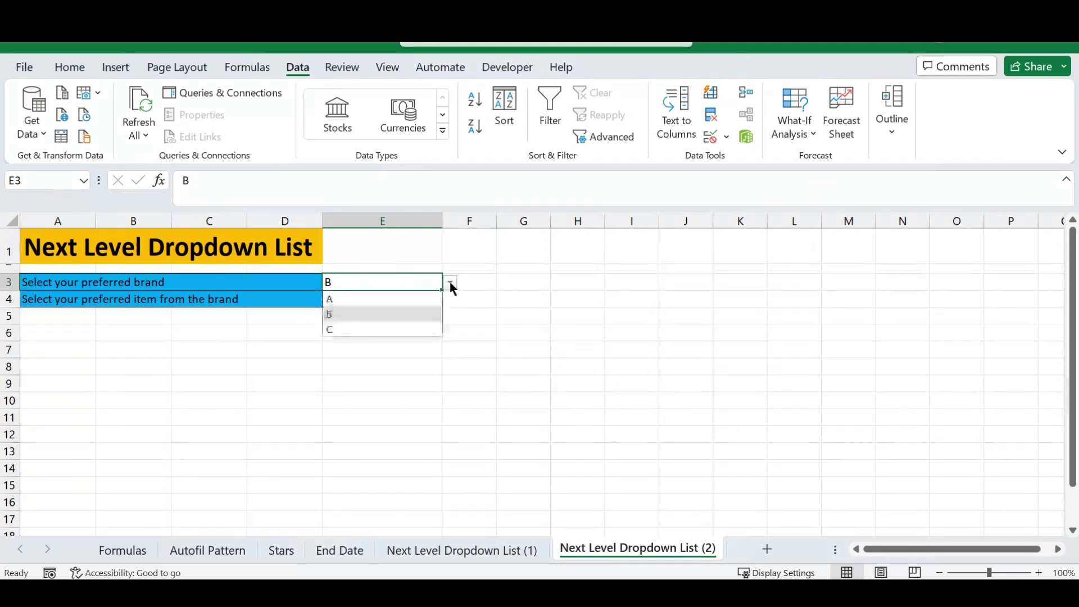
pyautogui.click(357, 296)
pyautogui.click(365, 303)
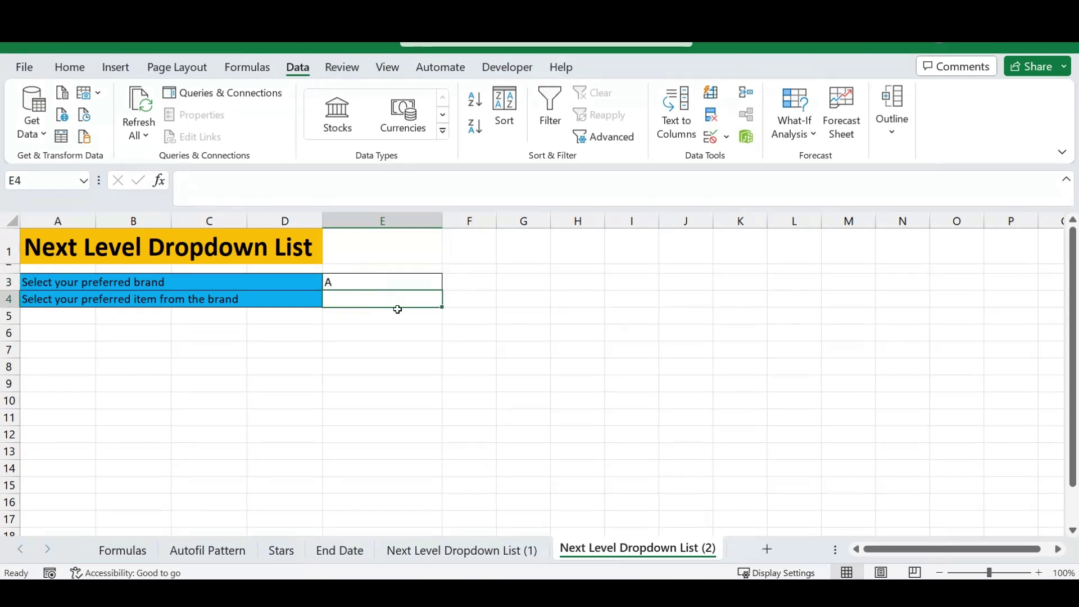
pyautogui.click(469, 553)
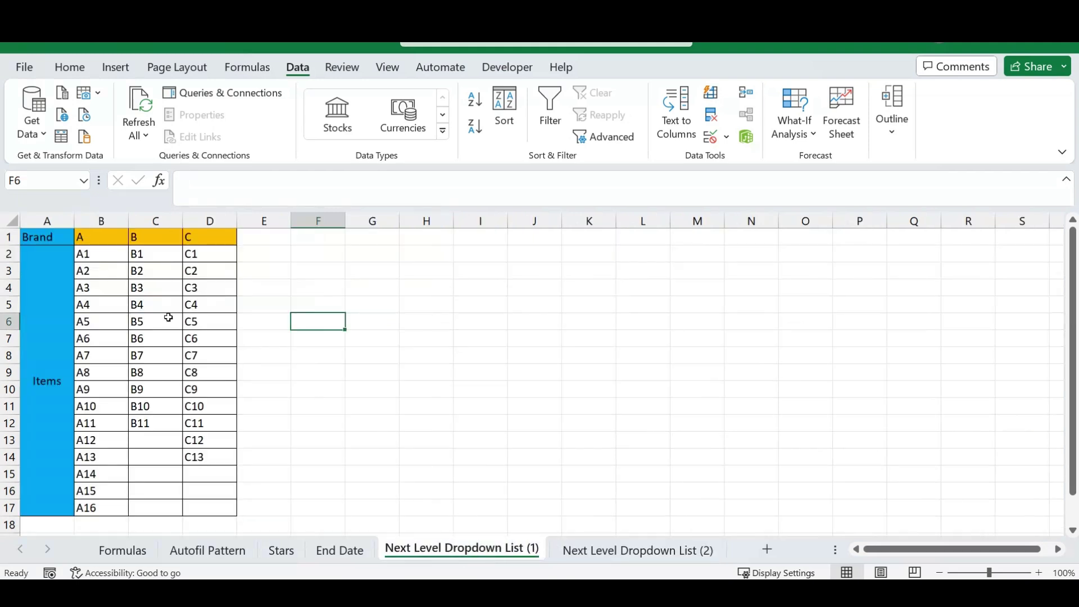
pyautogui.click(118, 250)
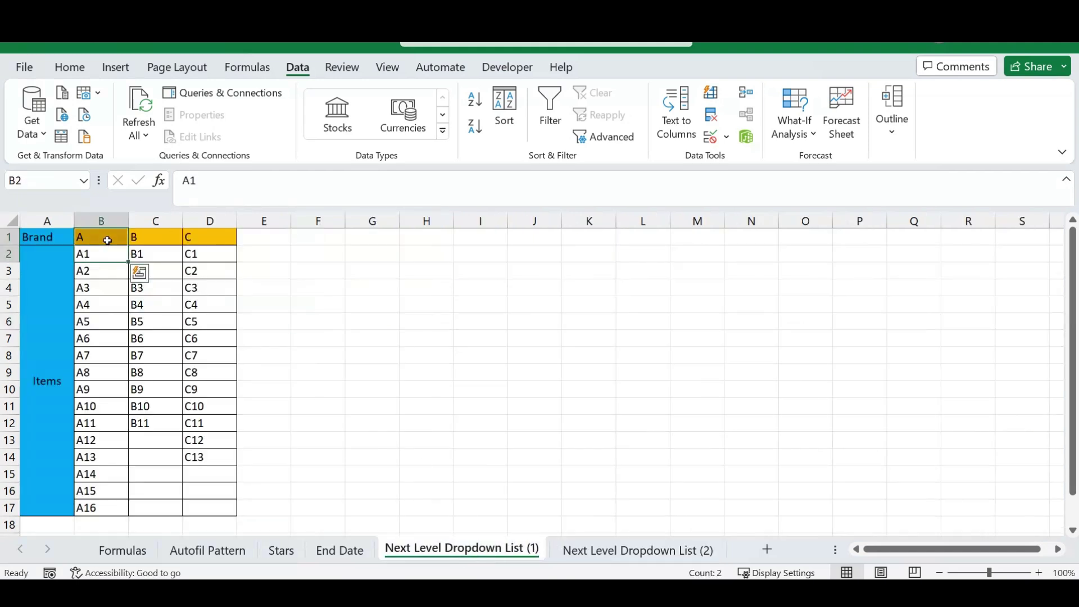
pyautogui.click(628, 550)
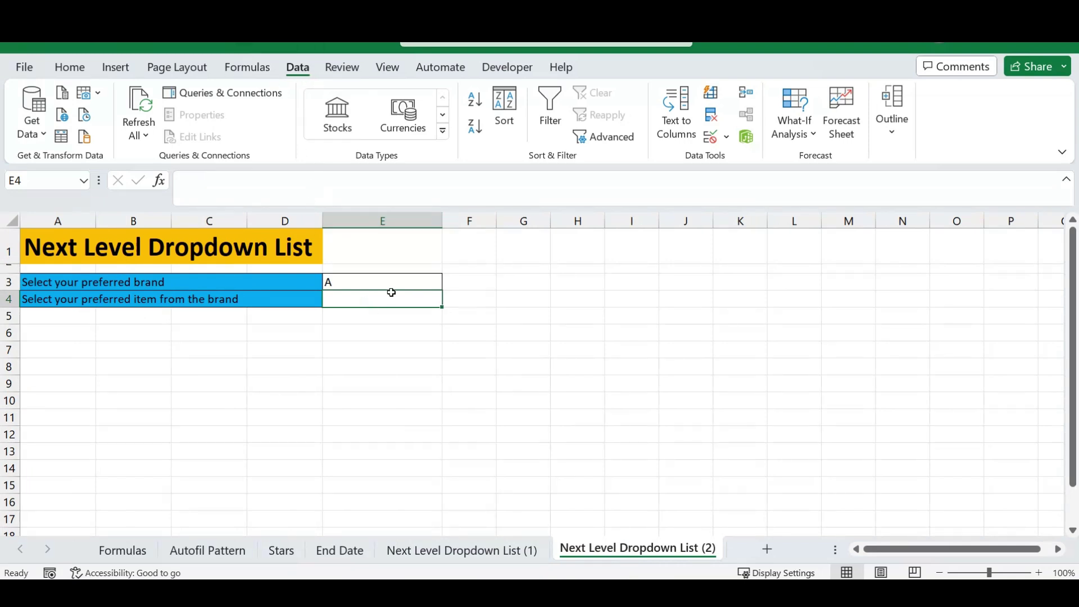
# Give E4 a List validation with the source =indirect($E$3).
pyautogui.click(727, 137)
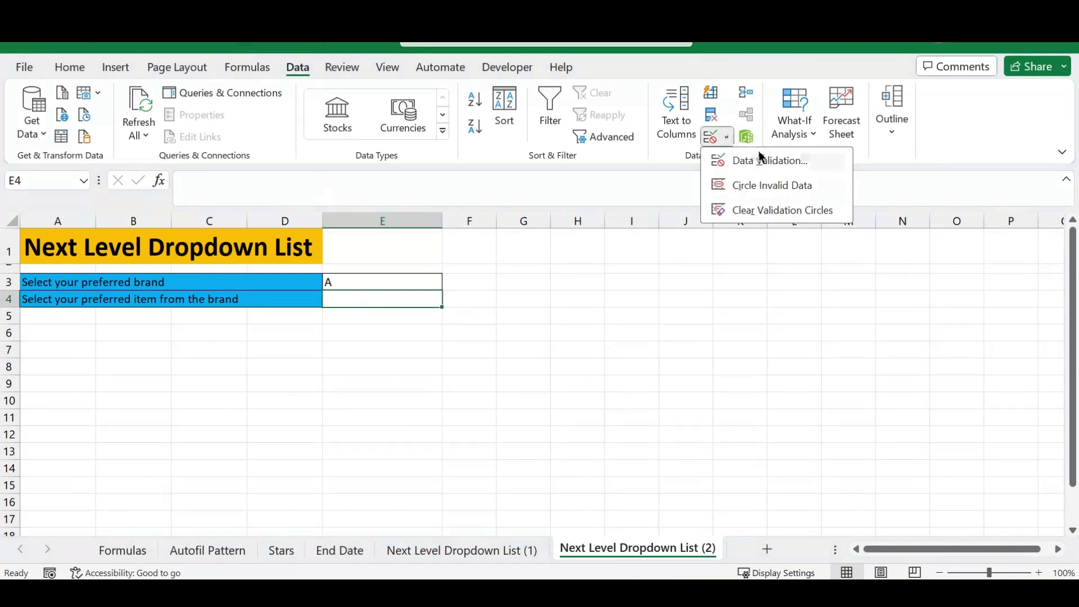
pyautogui.click(770, 161)
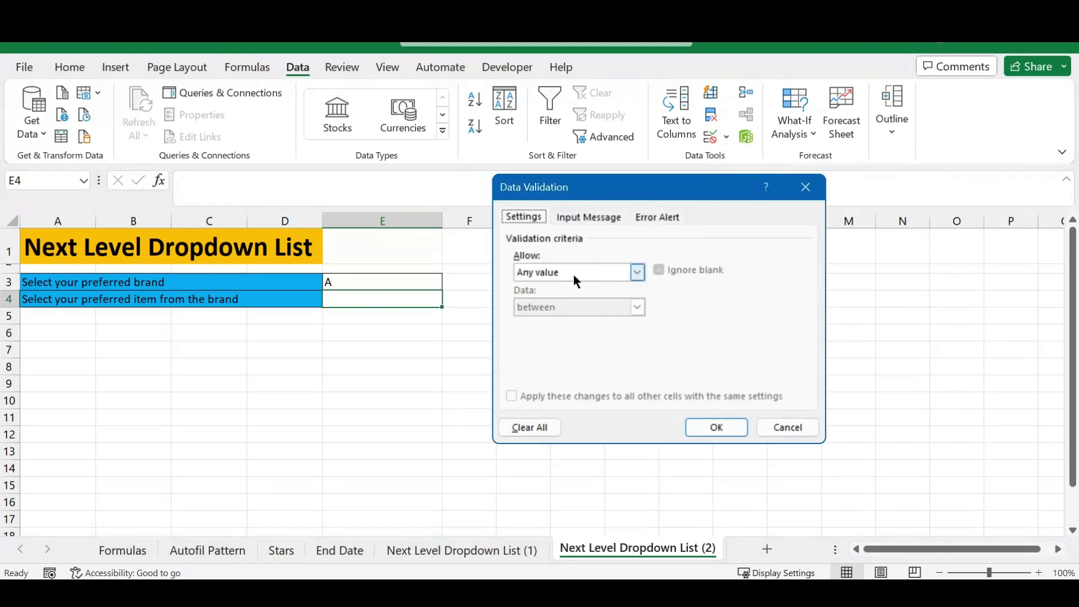
pyautogui.click(637, 272)
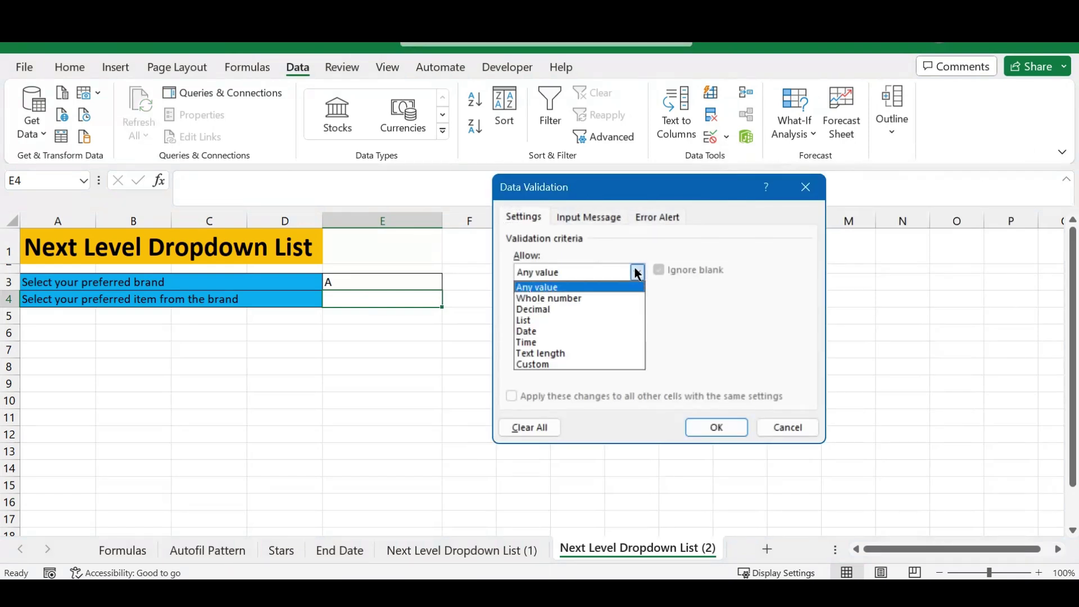
pyautogui.click(529, 319)
pyautogui.click(550, 342)
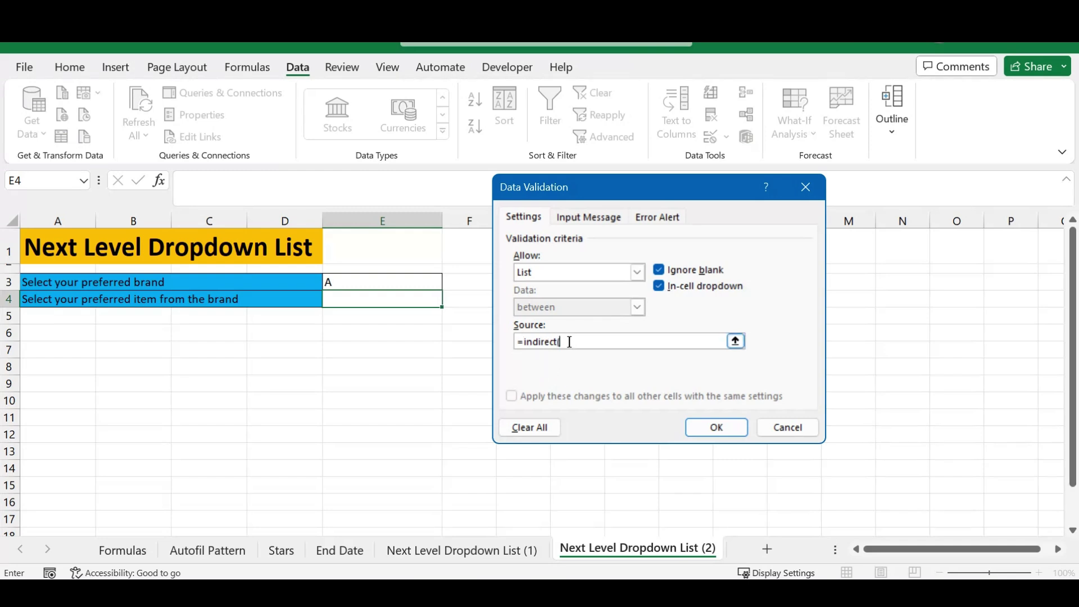
pyautogui.click(370, 282)
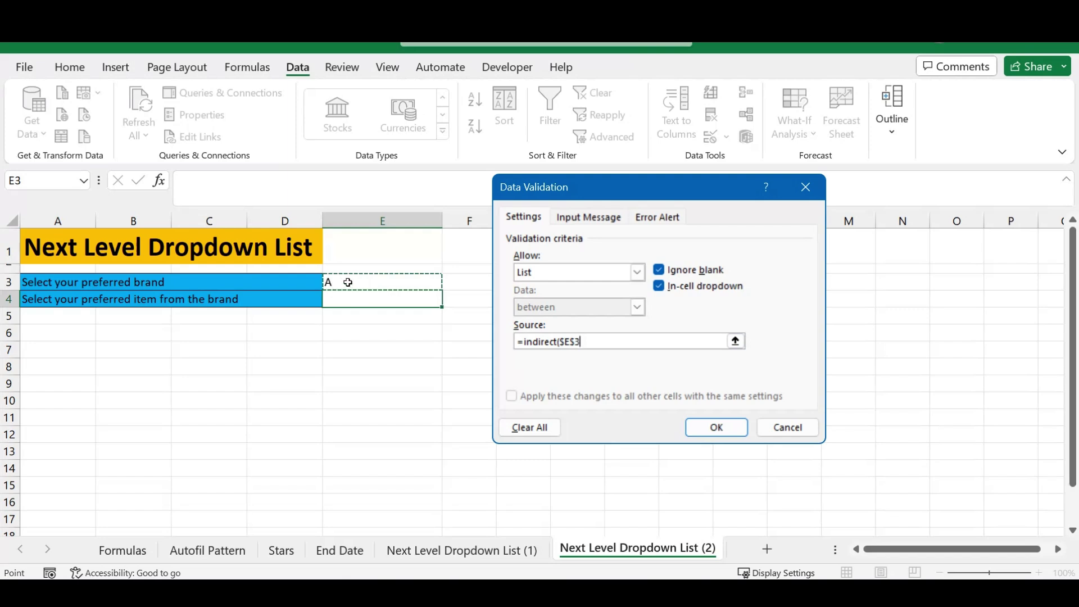
pyautogui.write(')')
pyautogui.press('Return')
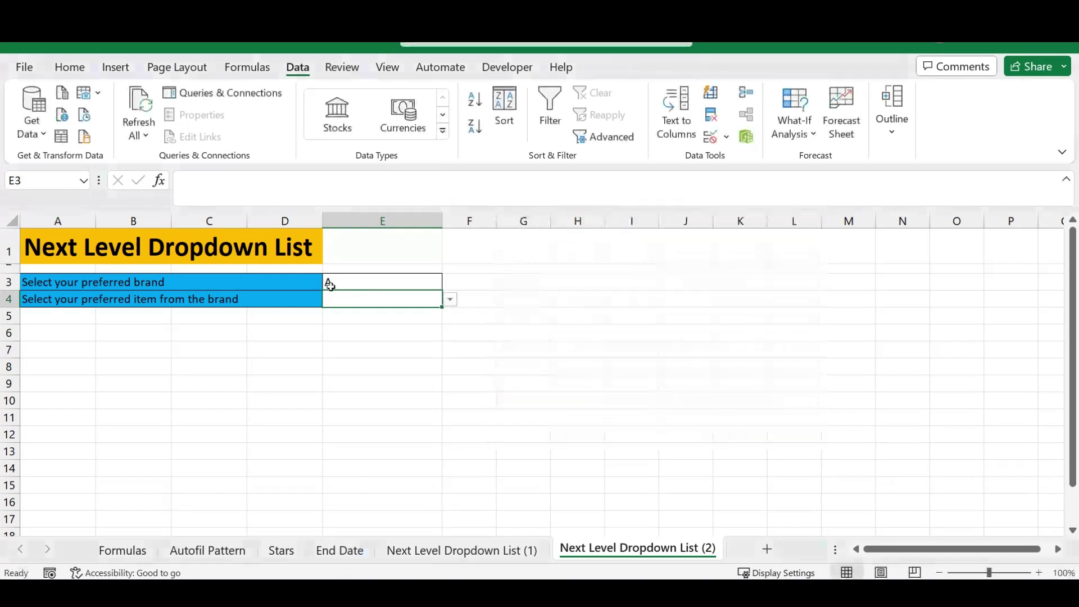
# Open E4's dropdown to review the items listed for brand A.
pyautogui.click(448, 298)
pyautogui.click(436, 298)
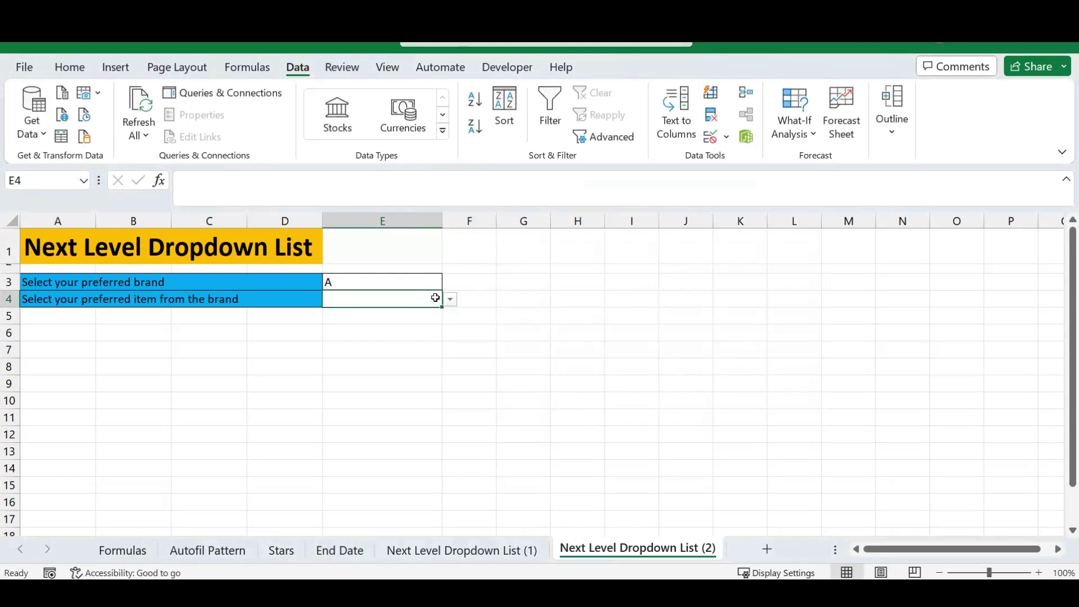
pyautogui.click(450, 300)
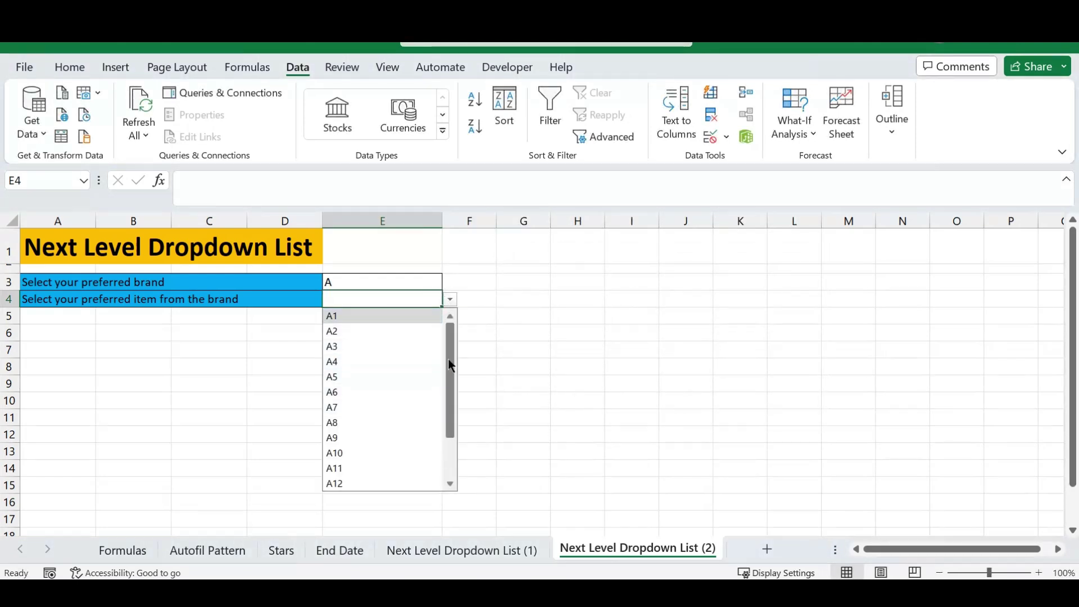
pyautogui.moveTo(452, 364); pyautogui.dragTo(456, 330)
pyautogui.click(415, 278)
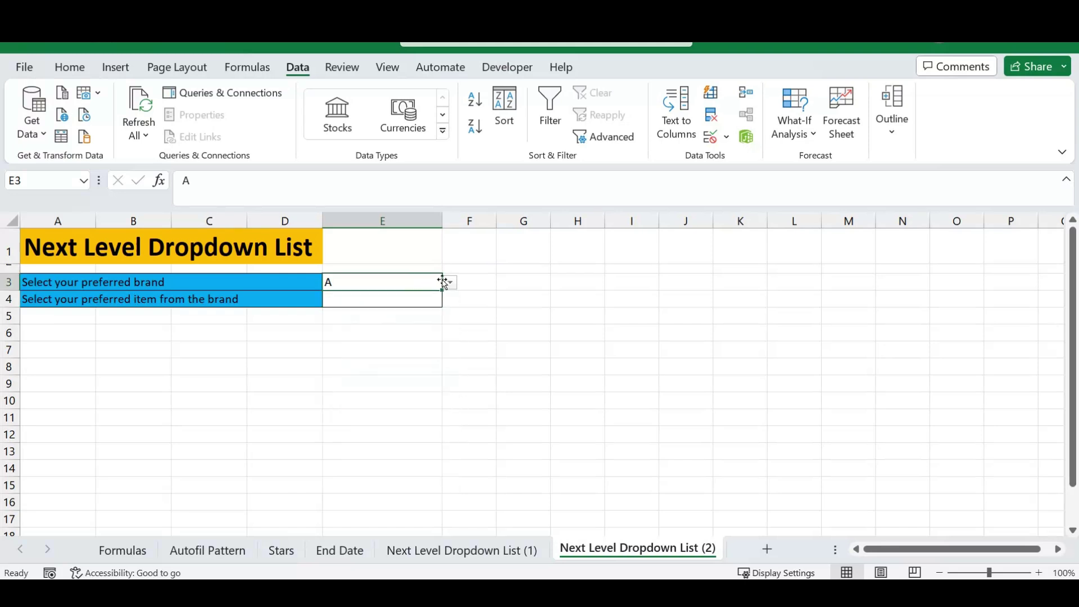
# Pick brand B in E3 and item B5 in E4's dependent dropdown.
pyautogui.click(450, 284)
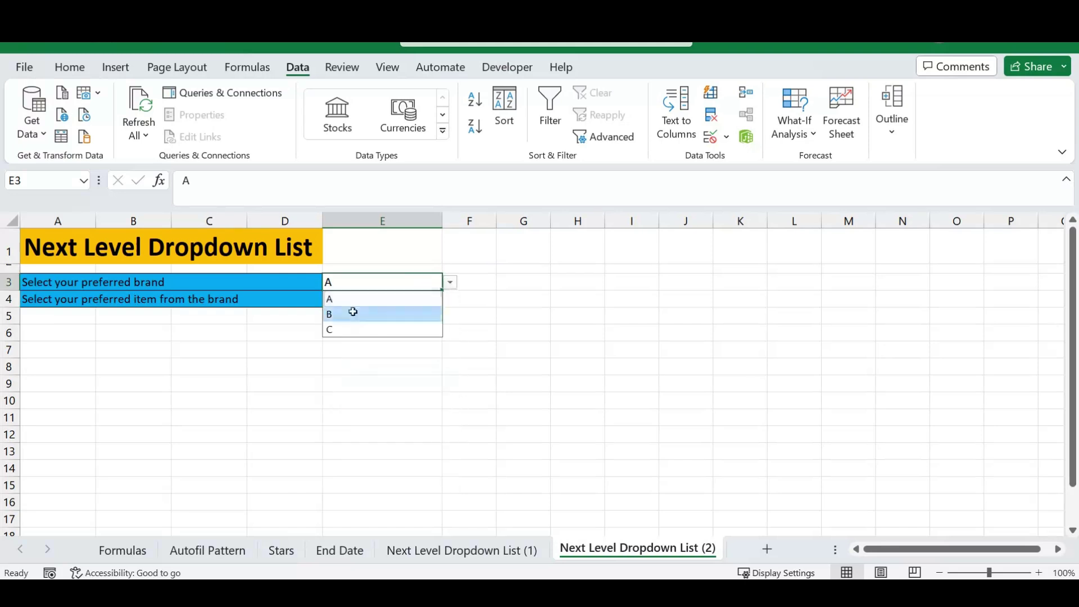
pyautogui.click(352, 311)
pyautogui.click(362, 297)
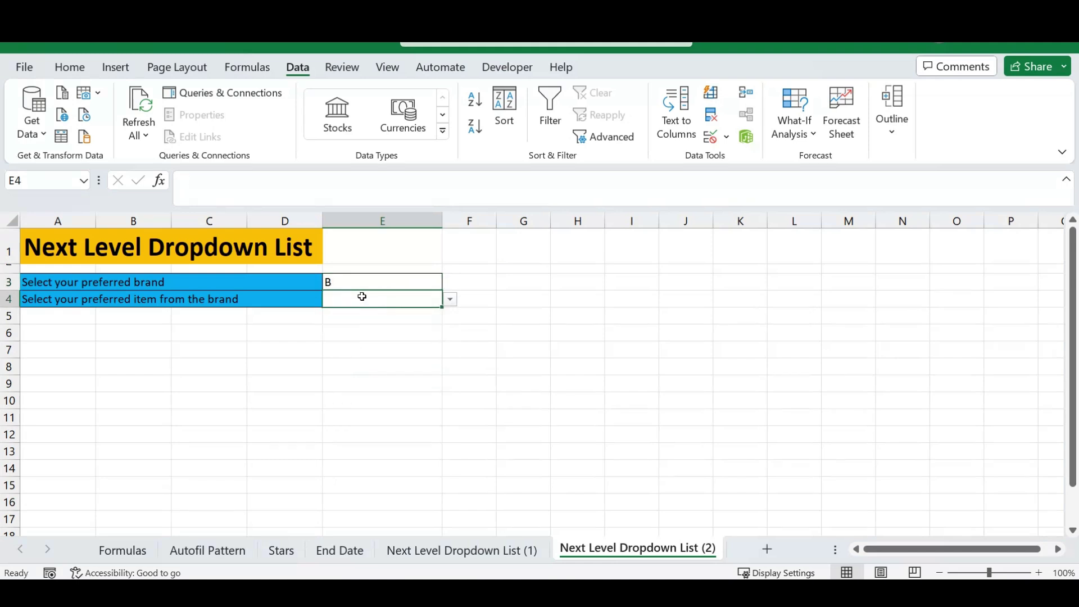
pyautogui.click(450, 300)
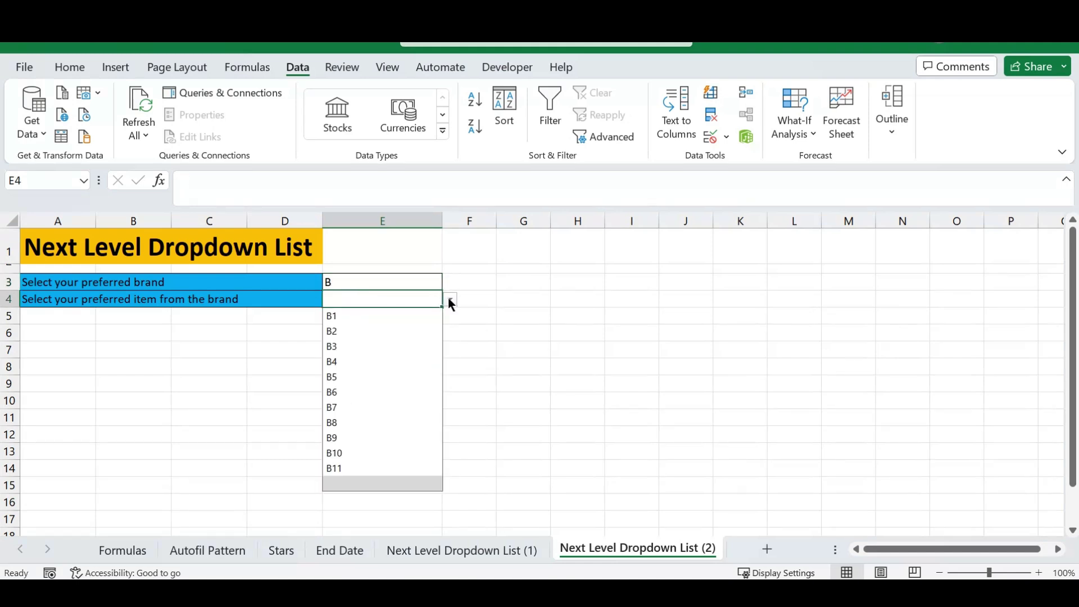
pyautogui.click(354, 376)
pyautogui.click(376, 283)
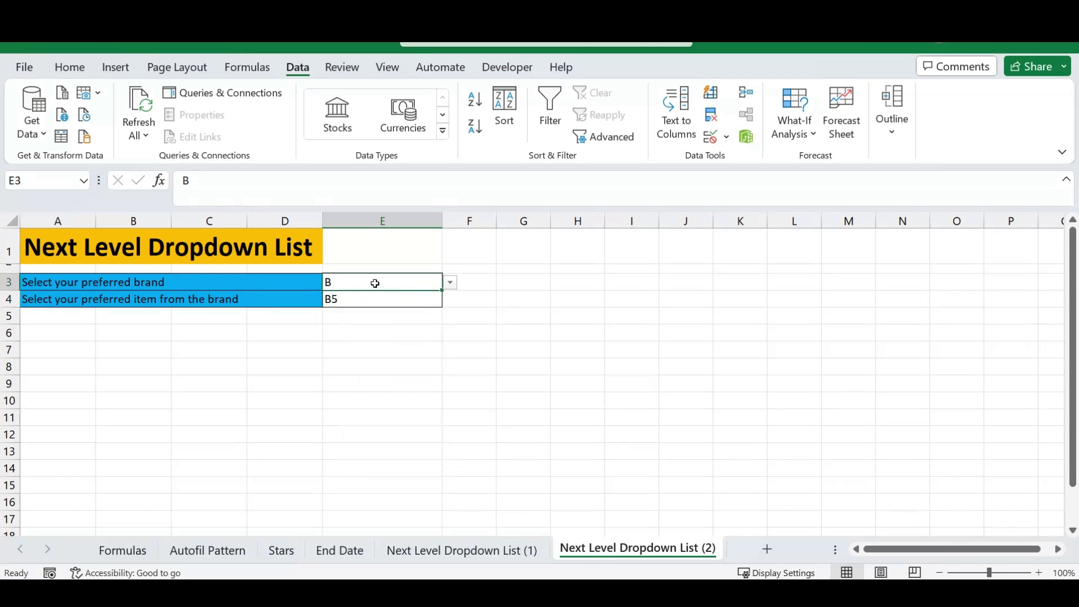
pyautogui.click(482, 552)
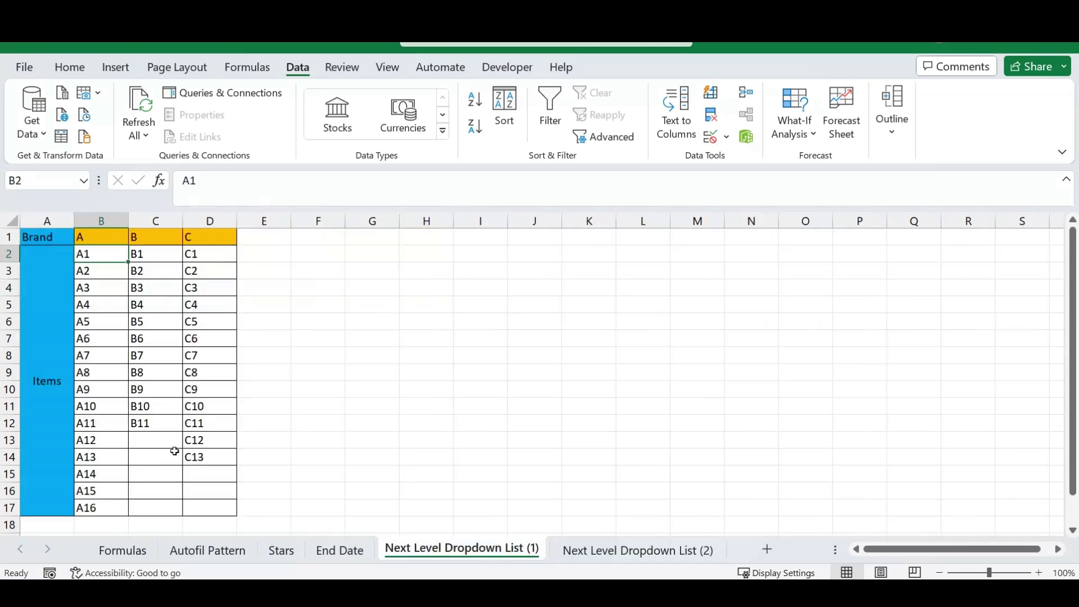
# Enter B12 in C13 on sheet (1) and check E4's dropdown for it.
pyautogui.click(158, 440)
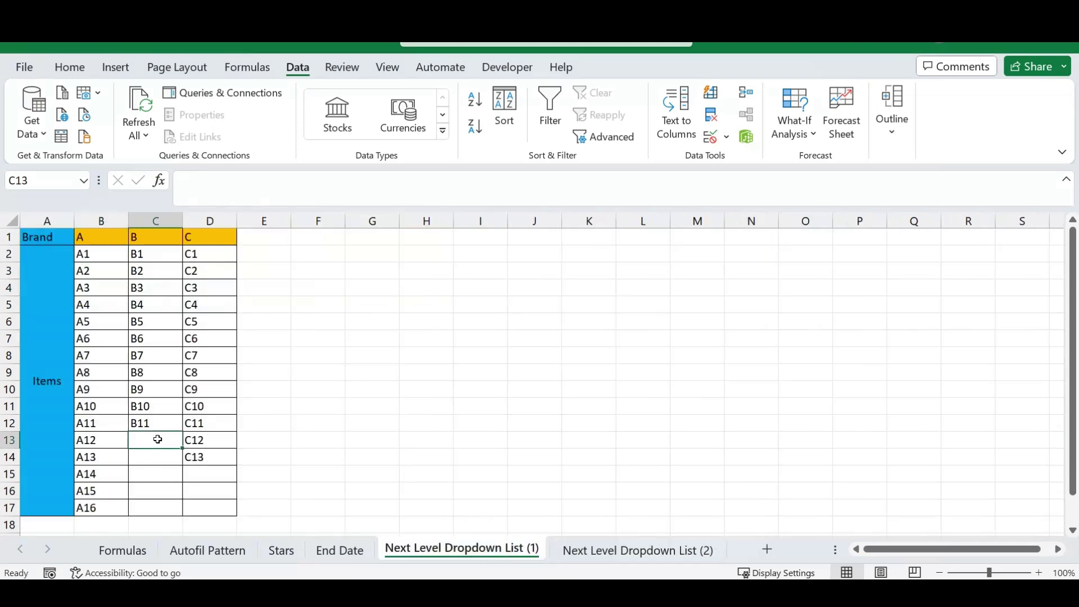
pyautogui.write('B12')
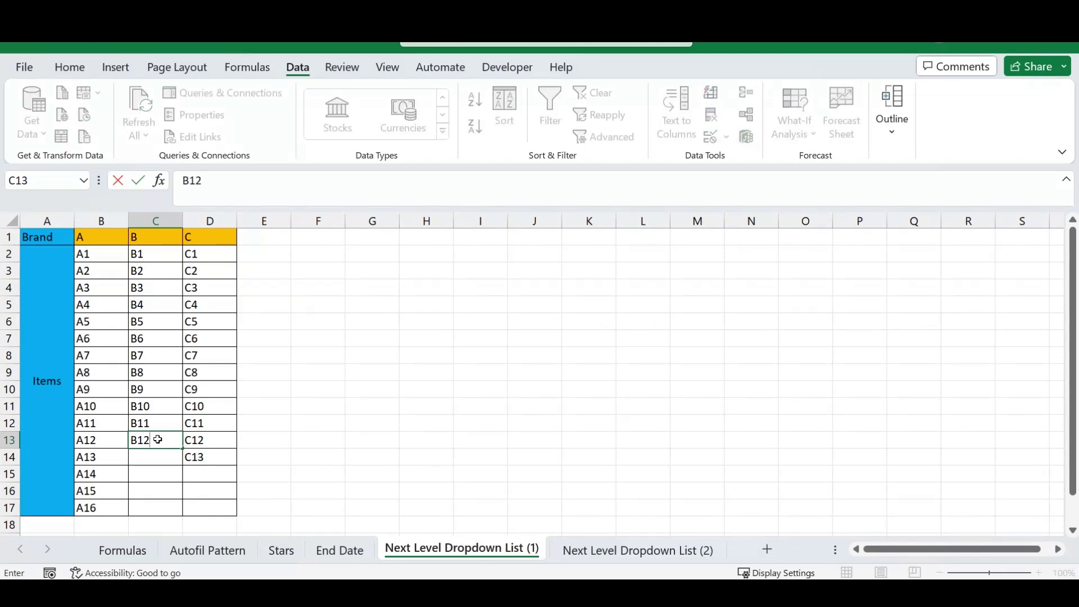
pyautogui.press('Return')
pyautogui.click(635, 552)
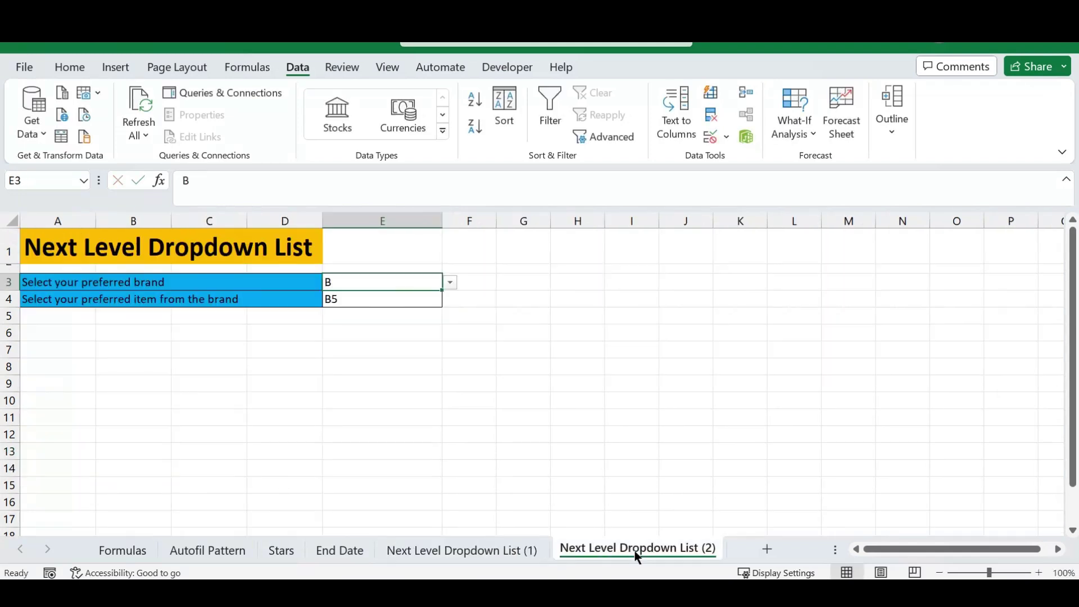
pyautogui.click(418, 298)
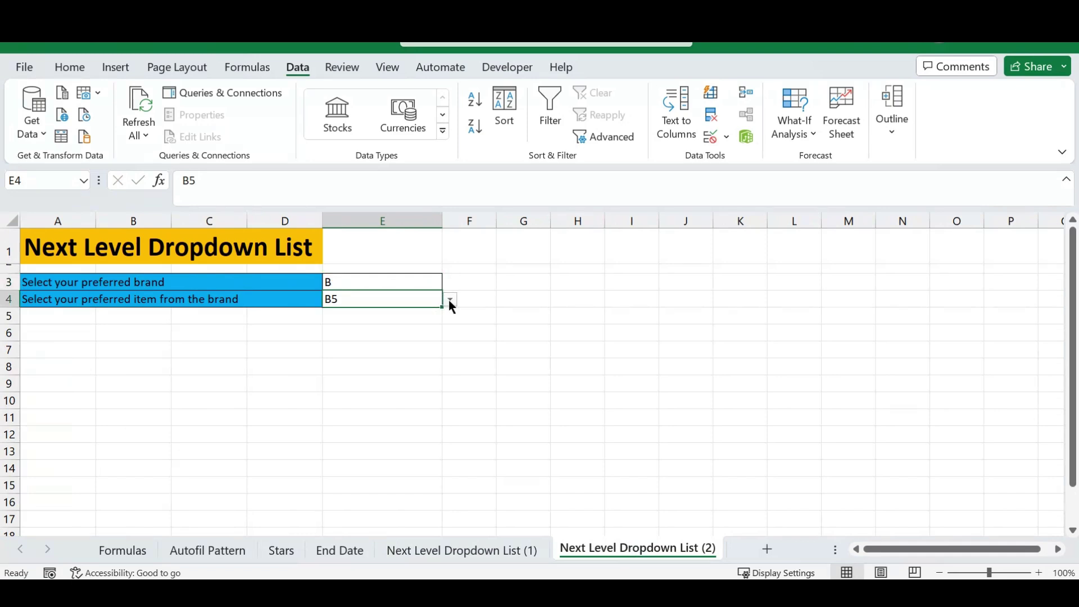
pyautogui.click(450, 300)
pyautogui.moveTo(453, 369); pyautogui.dragTo(451, 394)
pyautogui.click(373, 283)
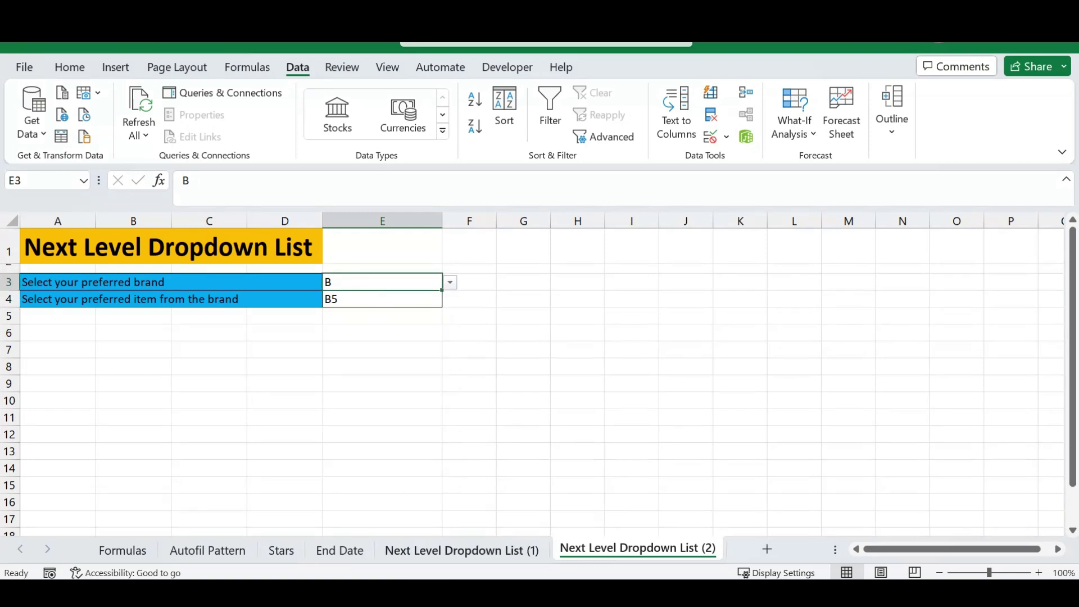
# Review brand B's range C2:C17, then choose item B1 in E4.
pyautogui.click(455, 550)
pyautogui.moveTo(152, 256); pyautogui.dragTo(152, 508)
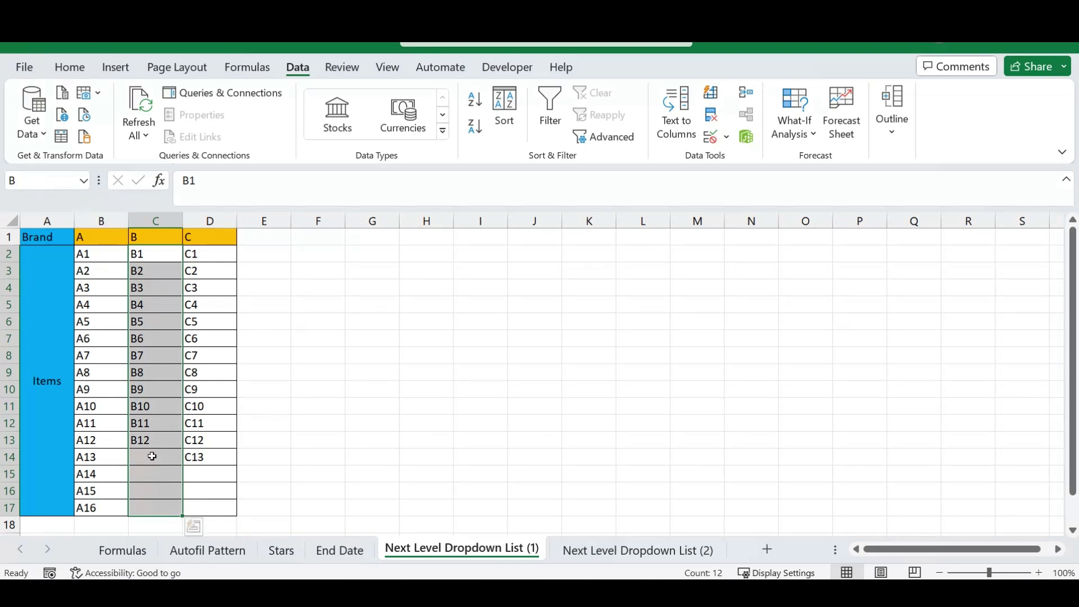
pyautogui.click(647, 552)
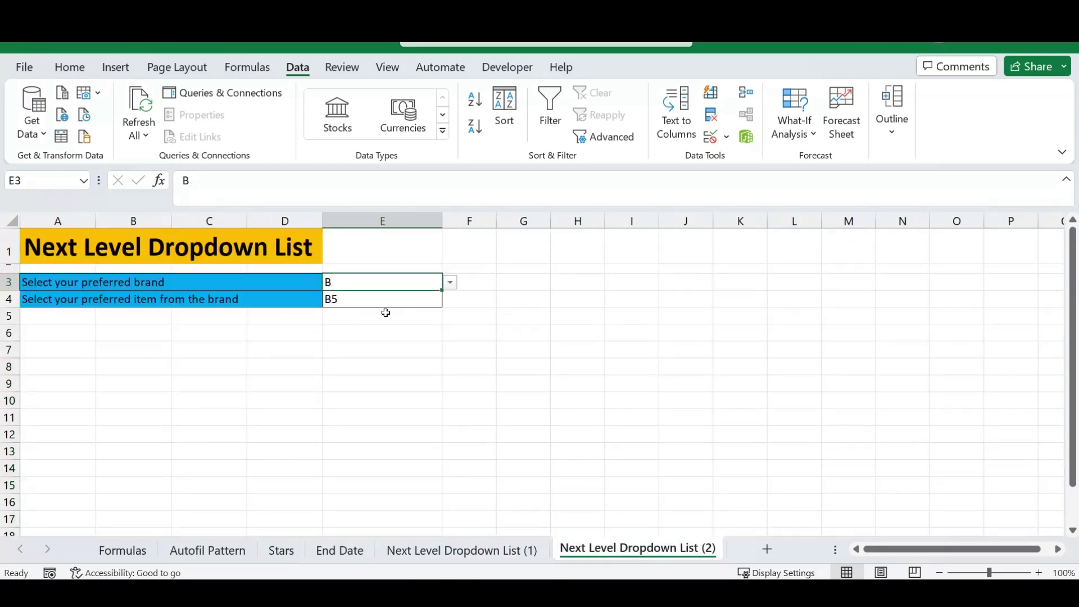
pyautogui.click(405, 301)
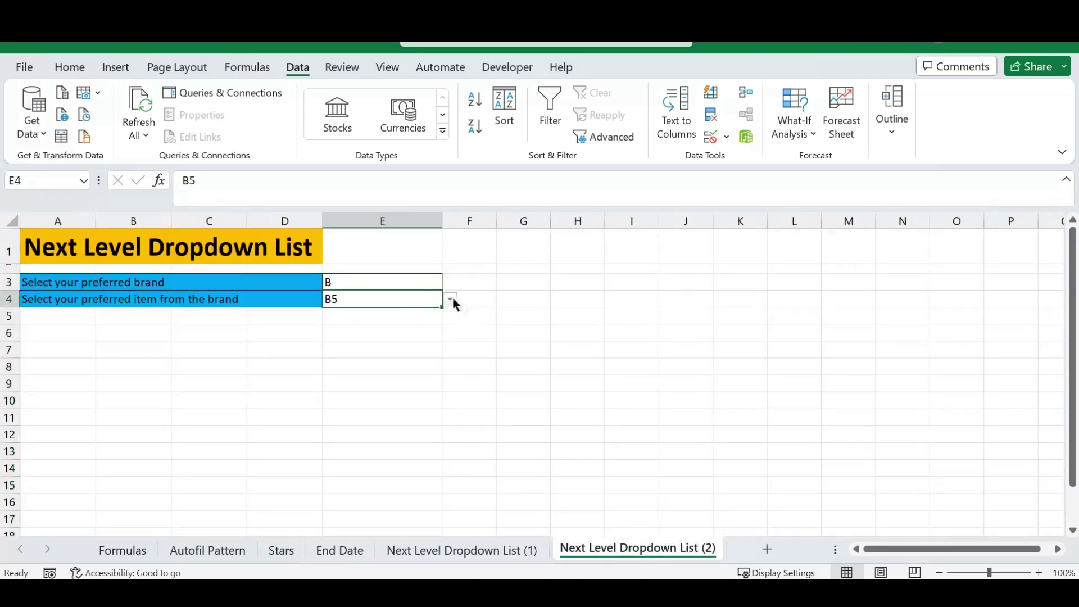
pyautogui.click(450, 300)
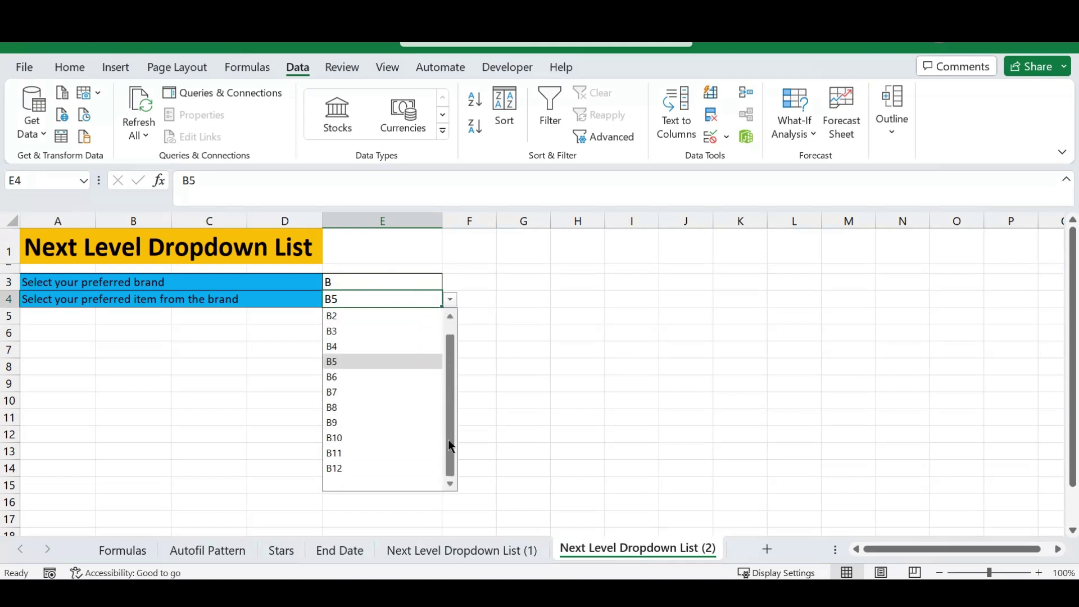
pyautogui.click(346, 317)
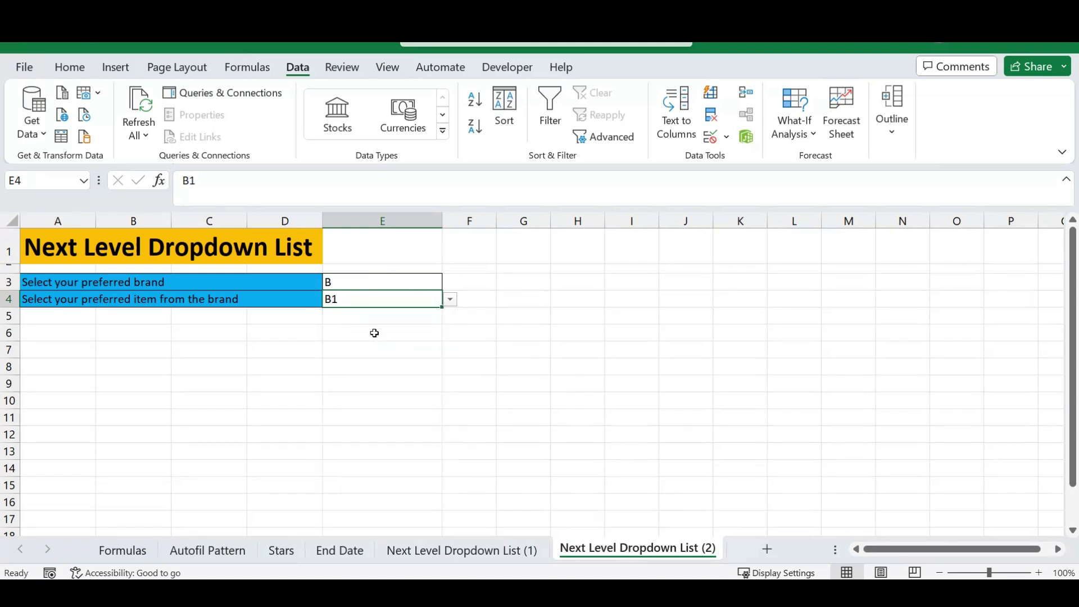